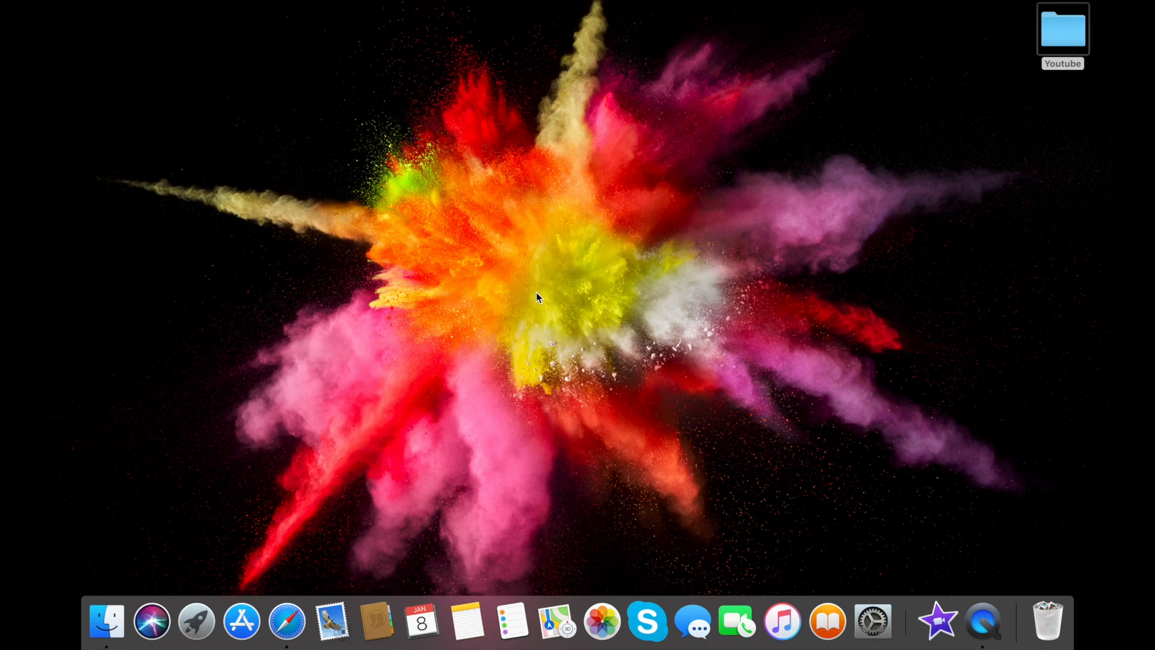
Launch iMovie from Launchpad and create a new project named My Movie 1
left_click(196, 639)
left_click(843, 382)
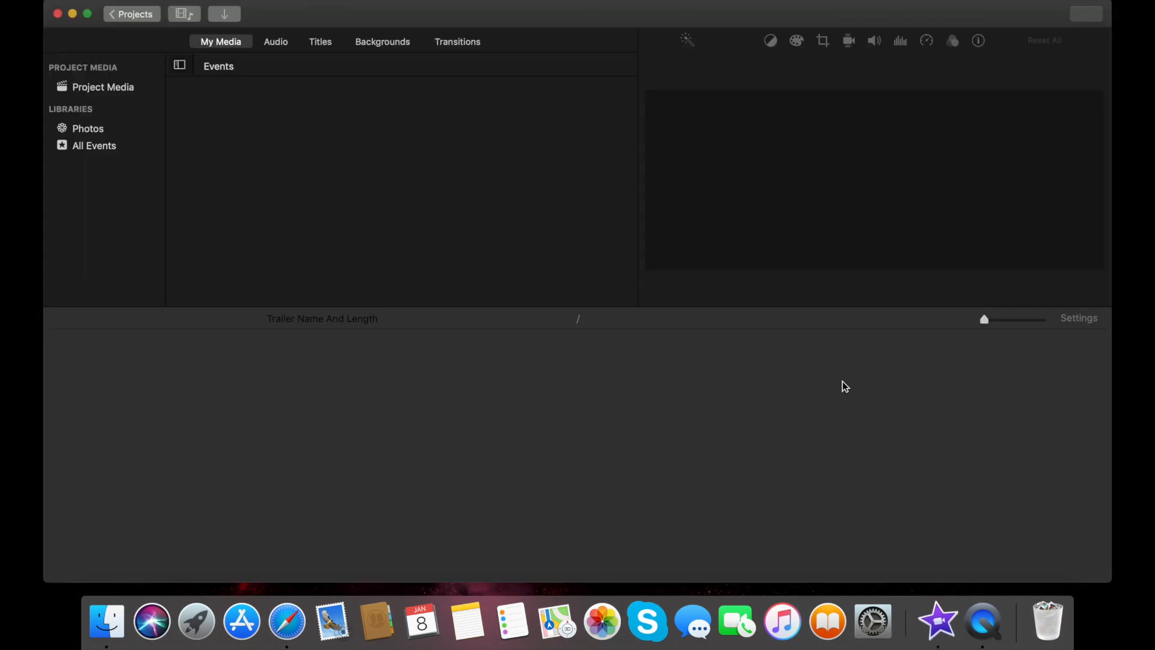
left_click(147, 18)
left_click(642, 88)
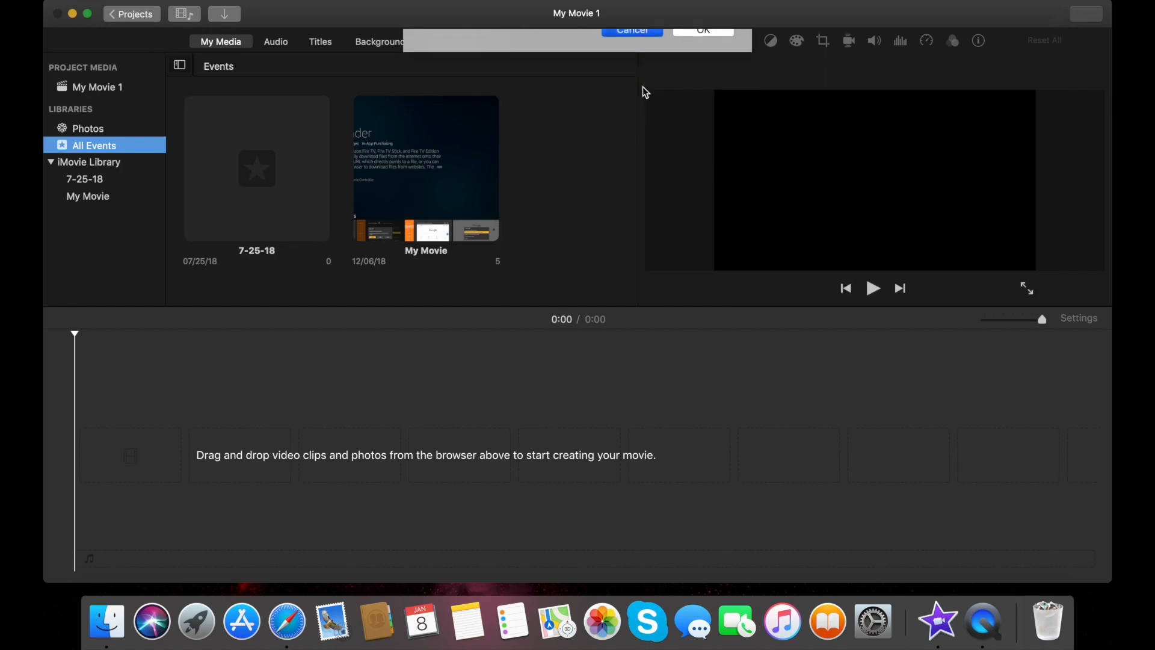
left_click(114, 14)
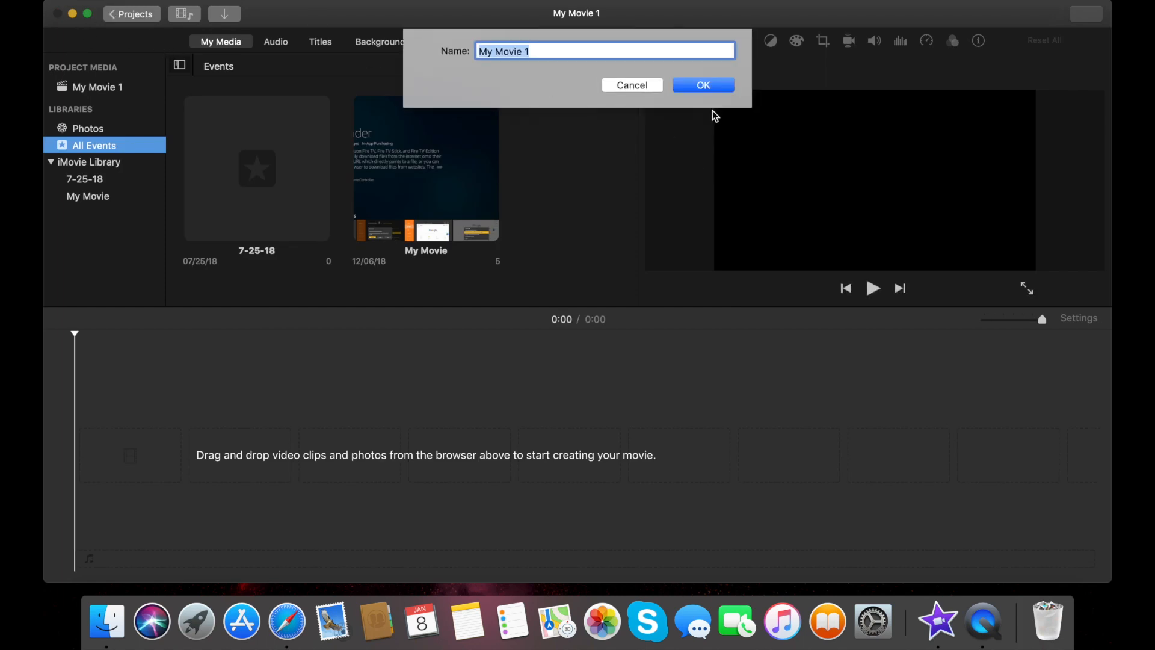
left_click(704, 85)
left_click(177, 194)
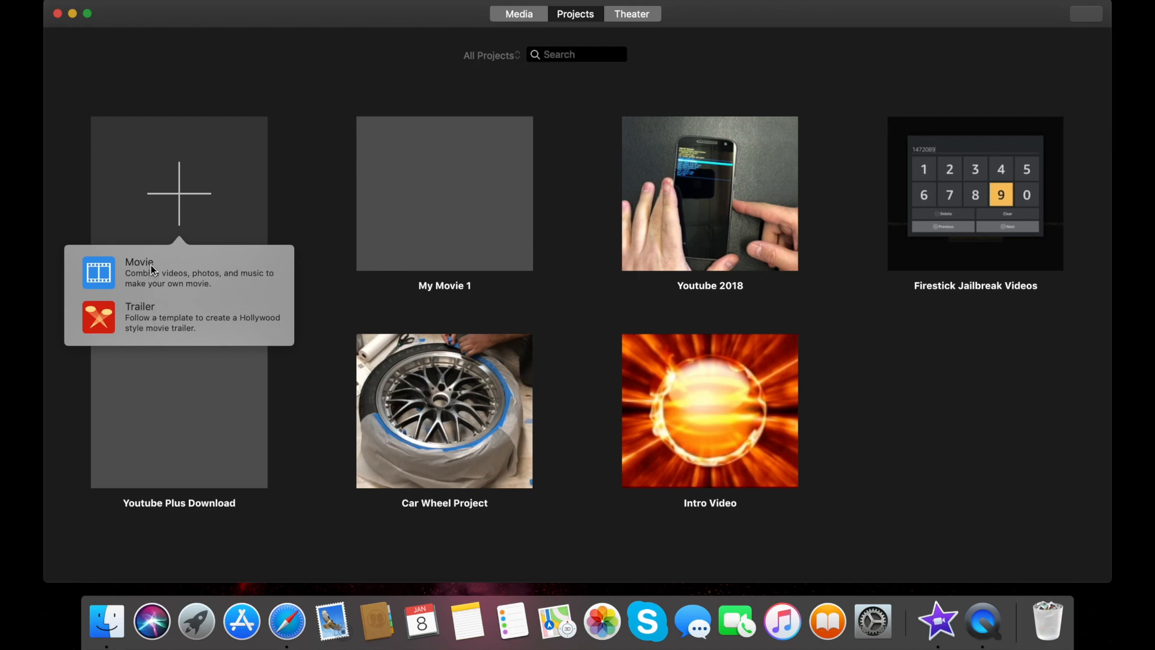
Open the My Movie 1 project for editing and bring up the Import window
left_click(378, 232)
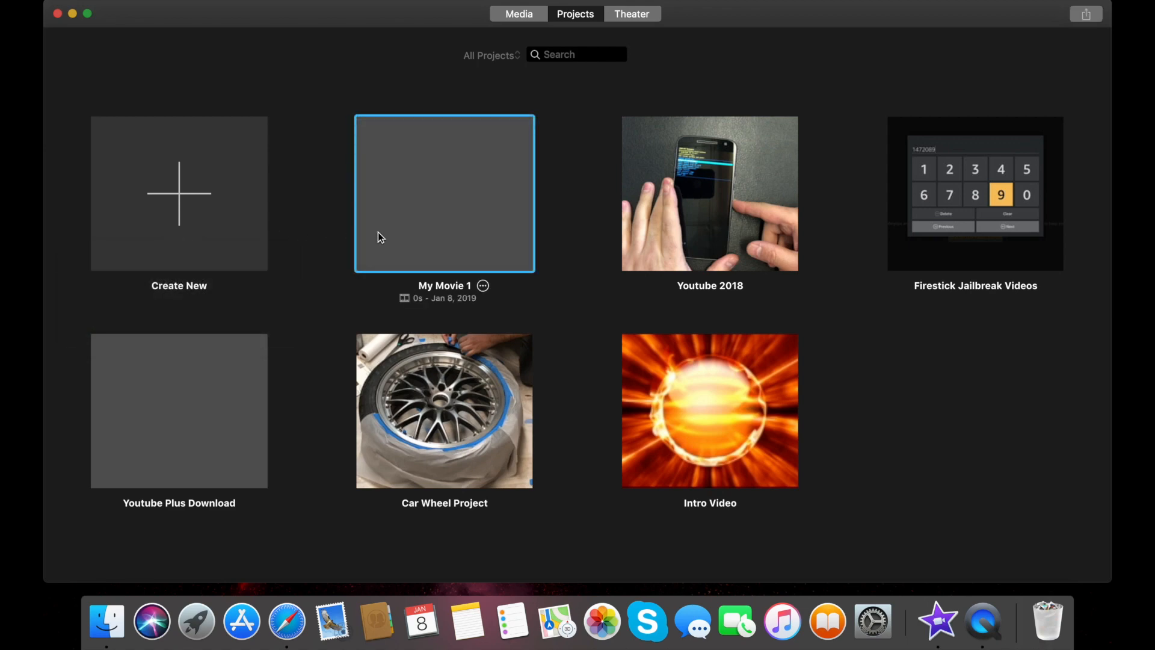
double_click(378, 232)
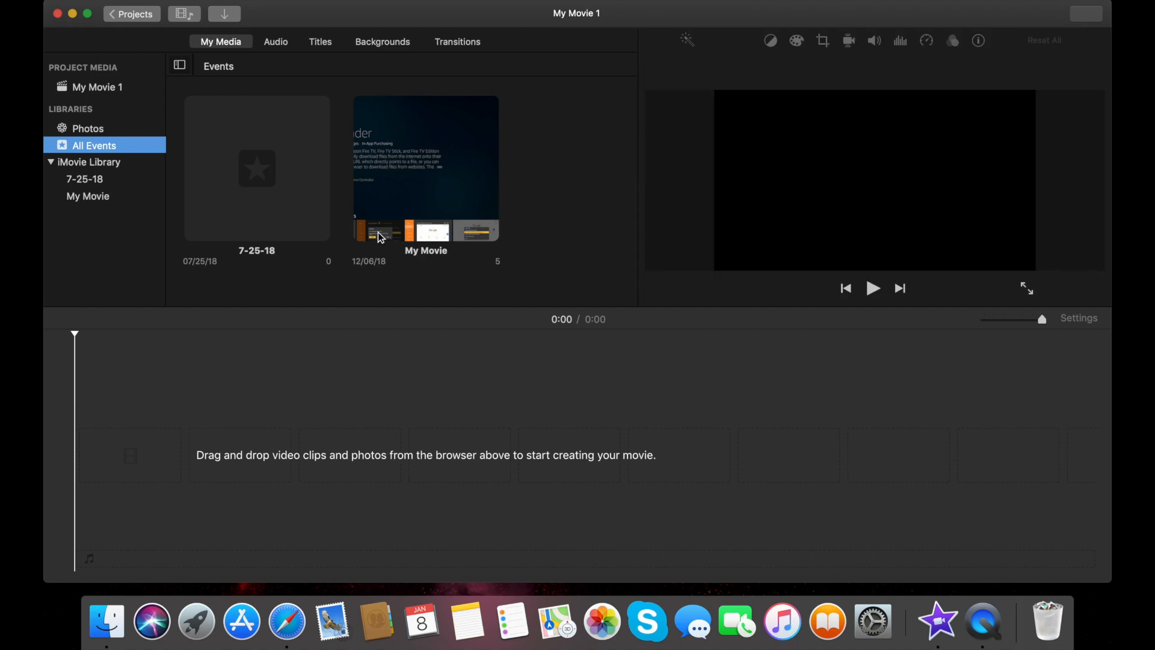
left_click(226, 14)
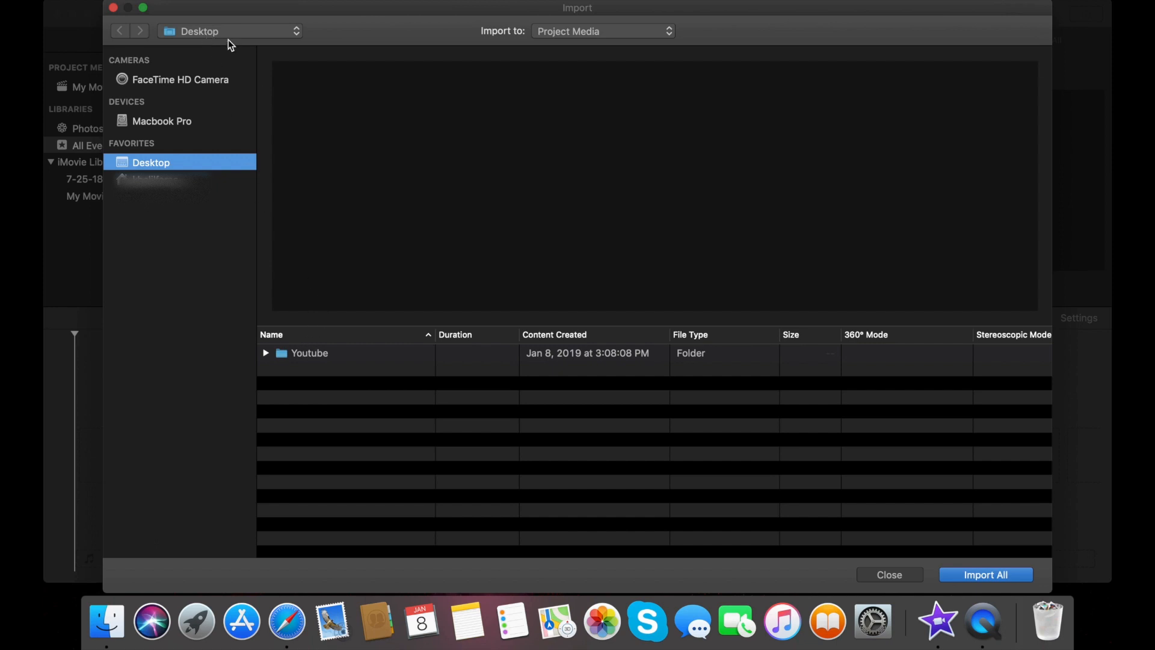
Browse to Desktop > Youtube > Youtube Videos and import the first 6.0-second movie
left_click(313, 356)
double_click(312, 356)
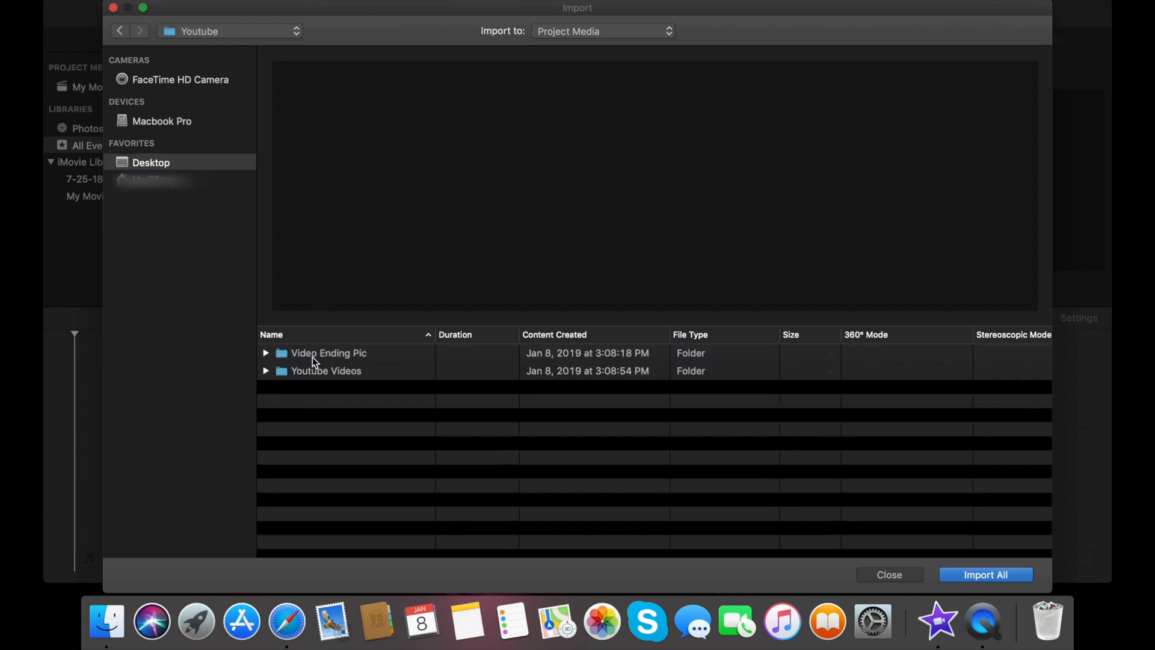
left_click(320, 371)
double_click(319, 371)
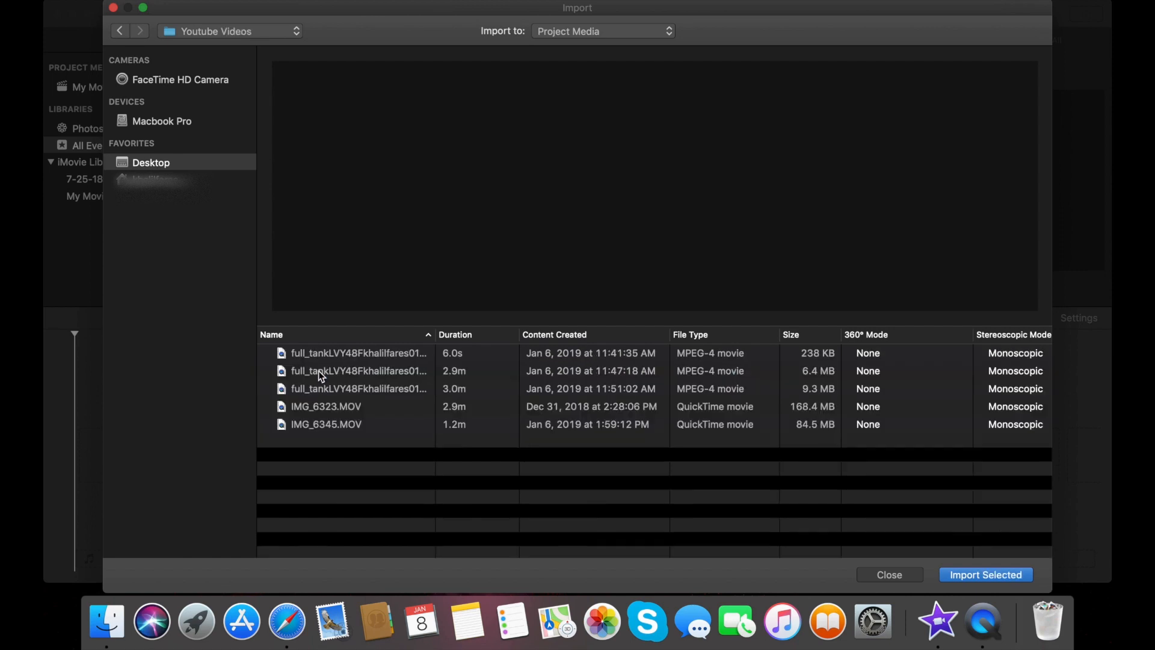
left_click(327, 350)
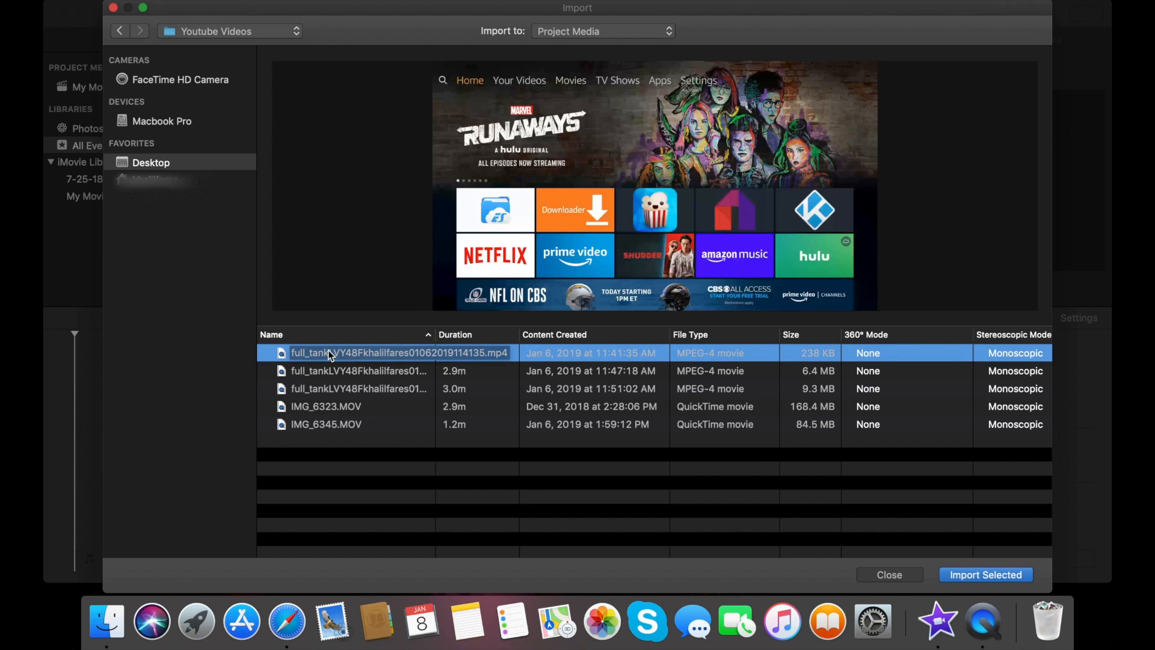
key("Return")
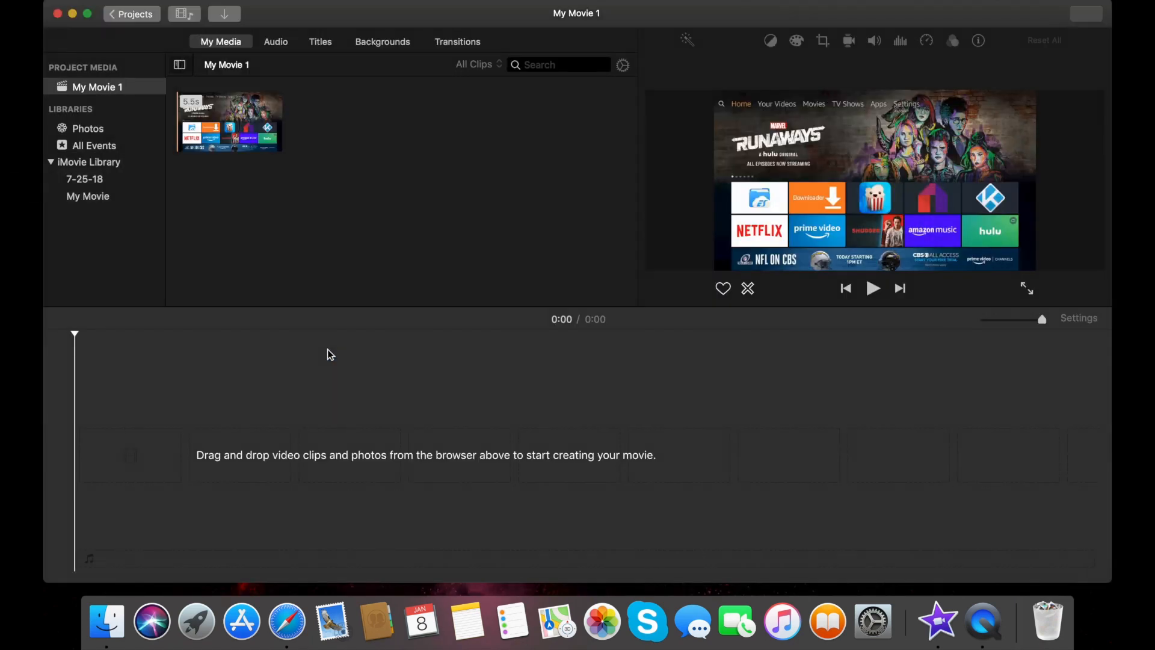
Import the second (2.9-minute) and third (3.0-minute) movies from Youtube Videos
left_click(232, 18)
left_click(373, 371)
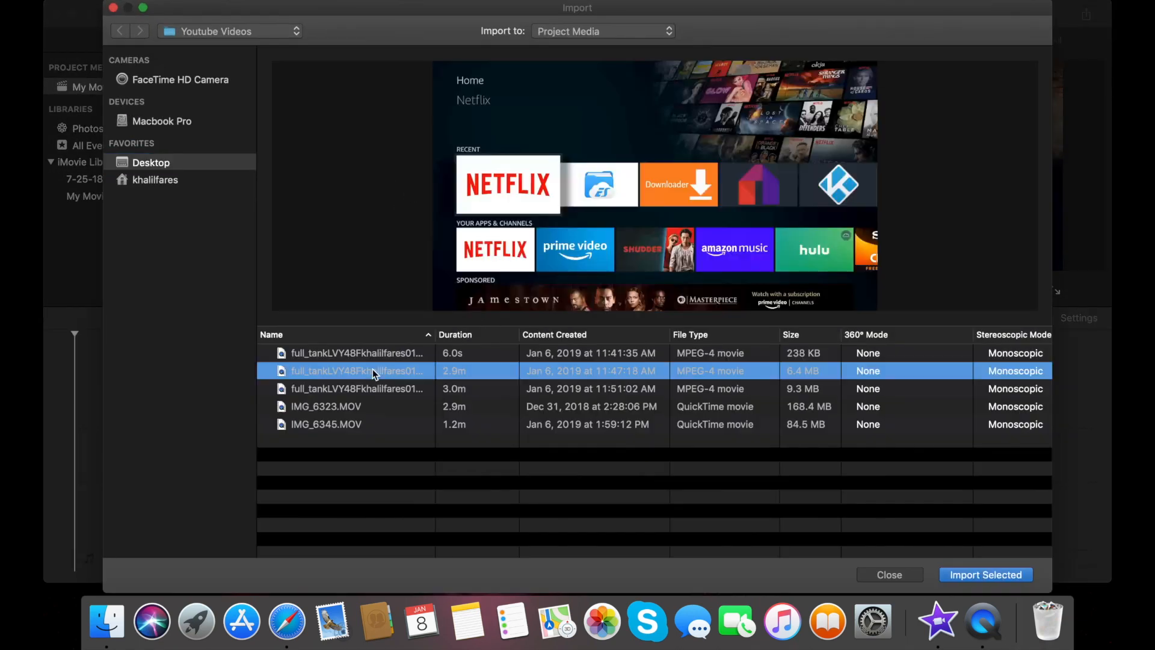
double_click(373, 371)
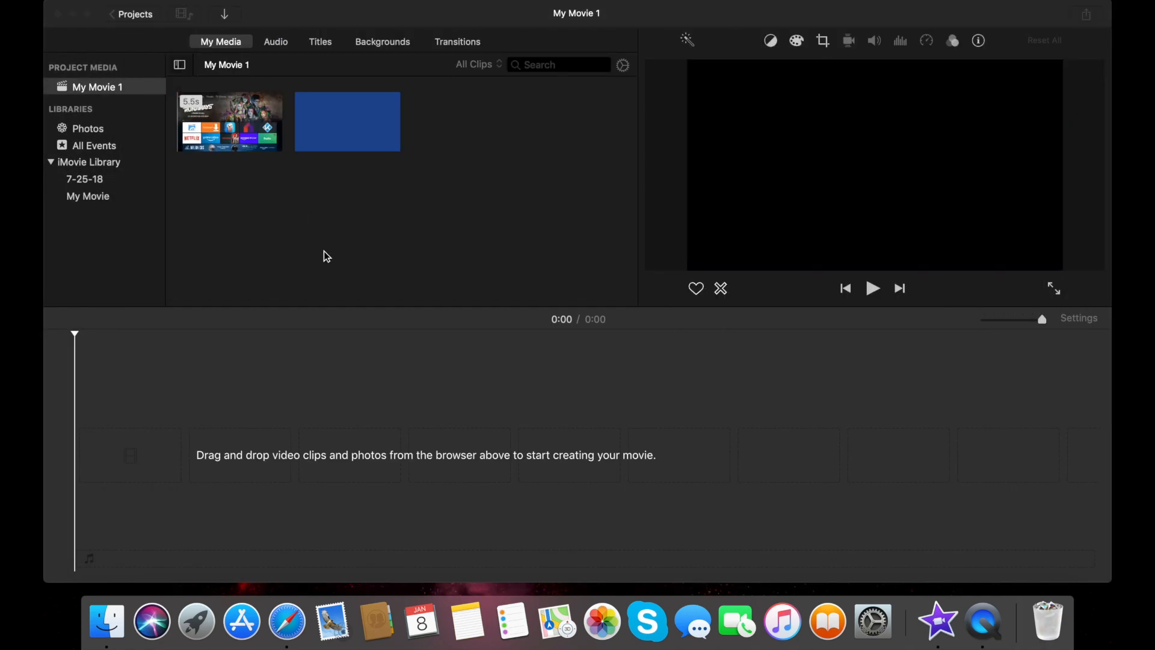
key("super+i")
left_click(380, 388)
double_click(380, 387)
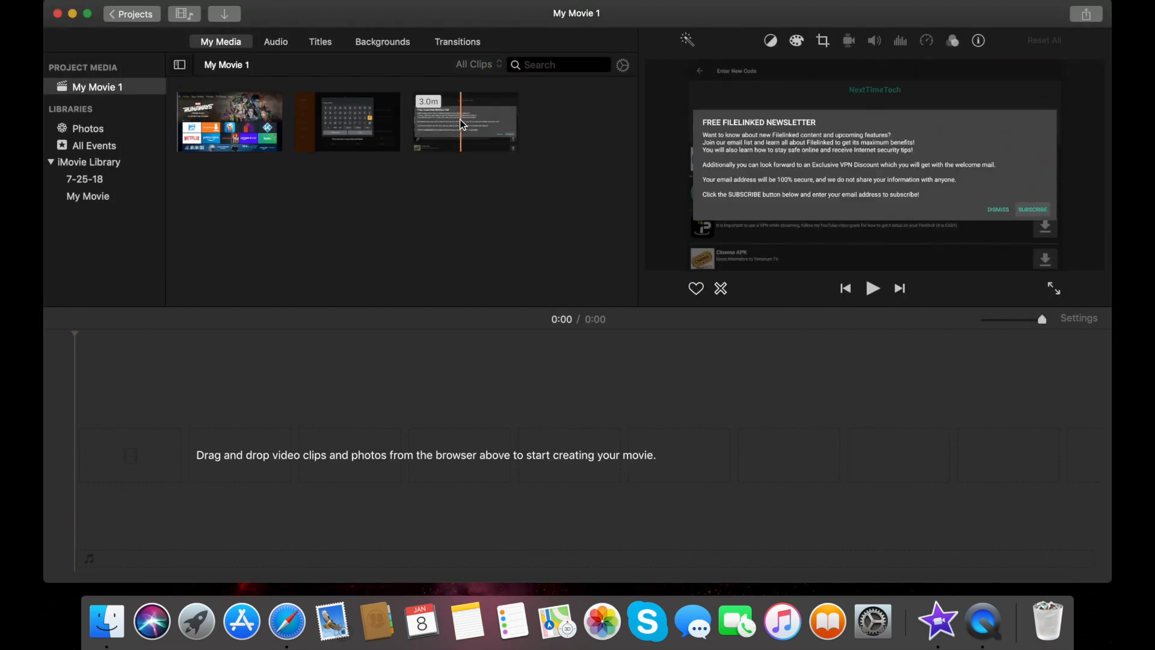
Drag the three clips into the timeline in order and enlarge the timeline zoom
left_click_drag(341, 119, 140, 457)
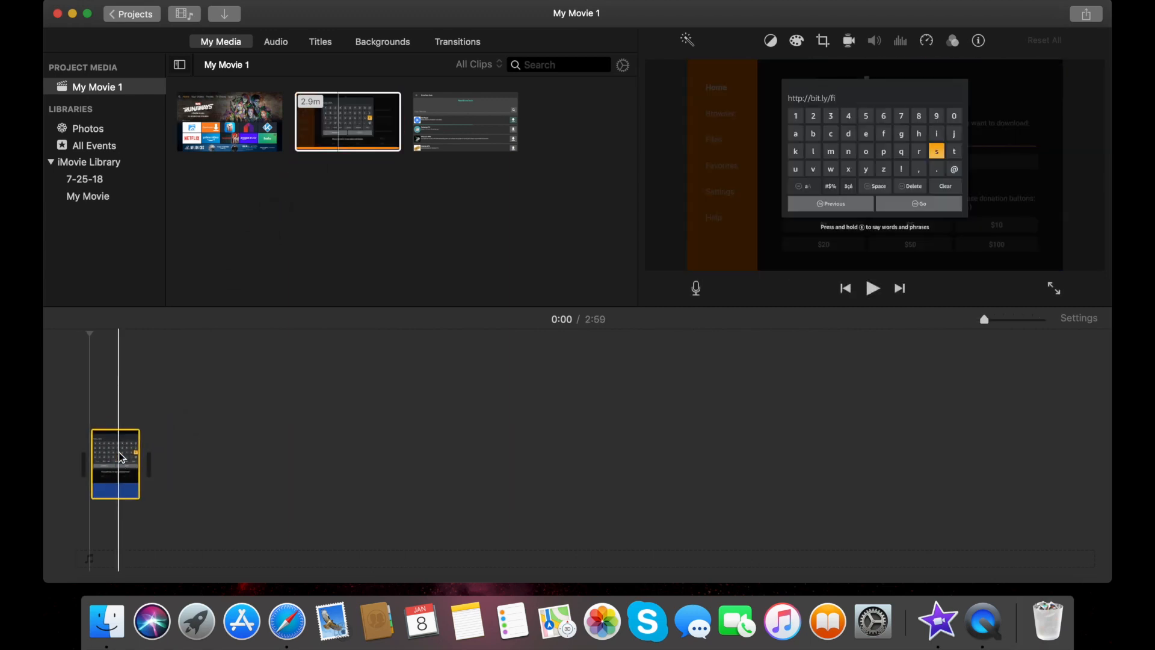
left_click_drag(442, 145, 181, 472)
left_click_drag(235, 144, 228, 464)
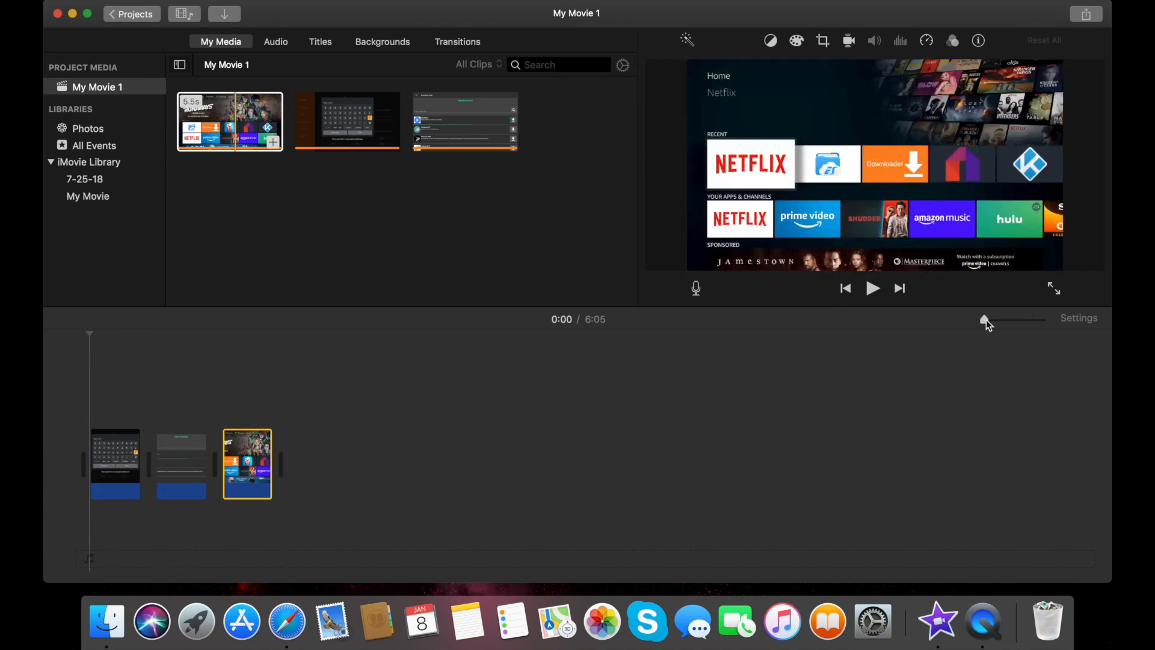
left_click_drag(986, 321, 1008, 318)
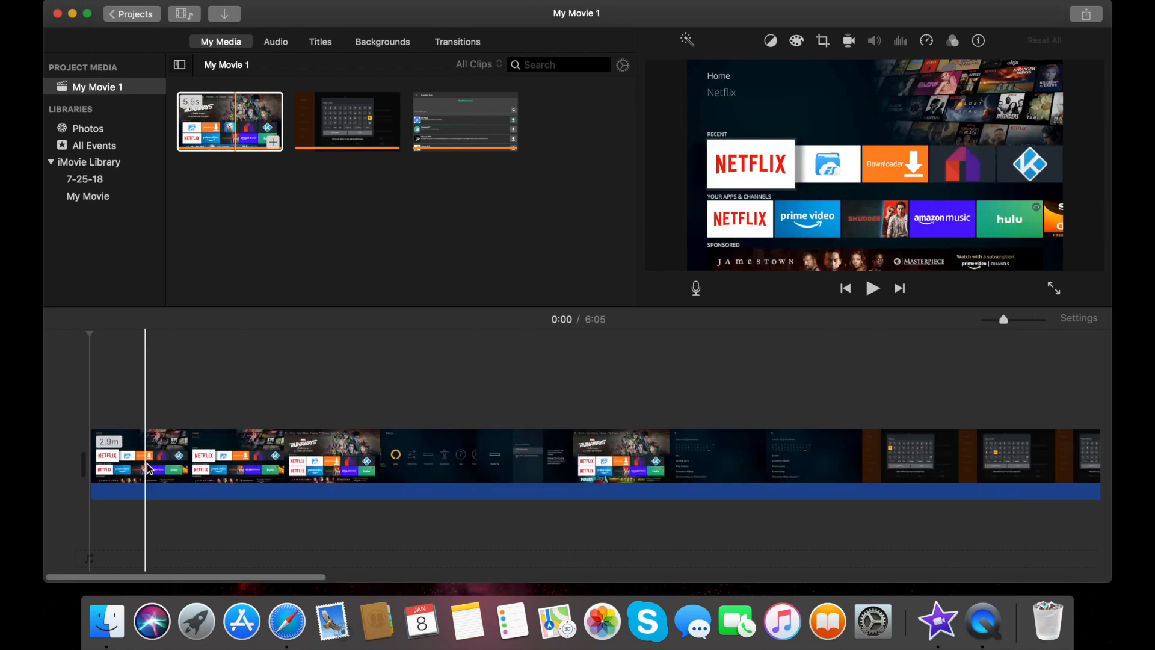
Split the opening clip at 0:48 and delete the 2.1-minute section after it
left_click(324, 460)
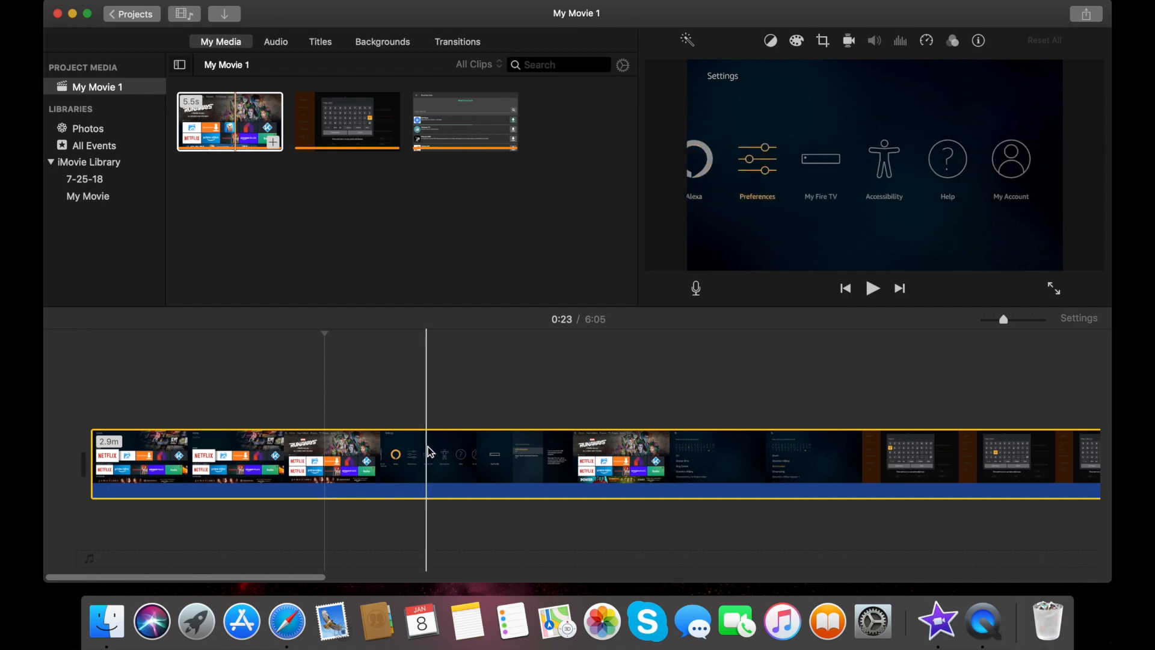
left_click(570, 441)
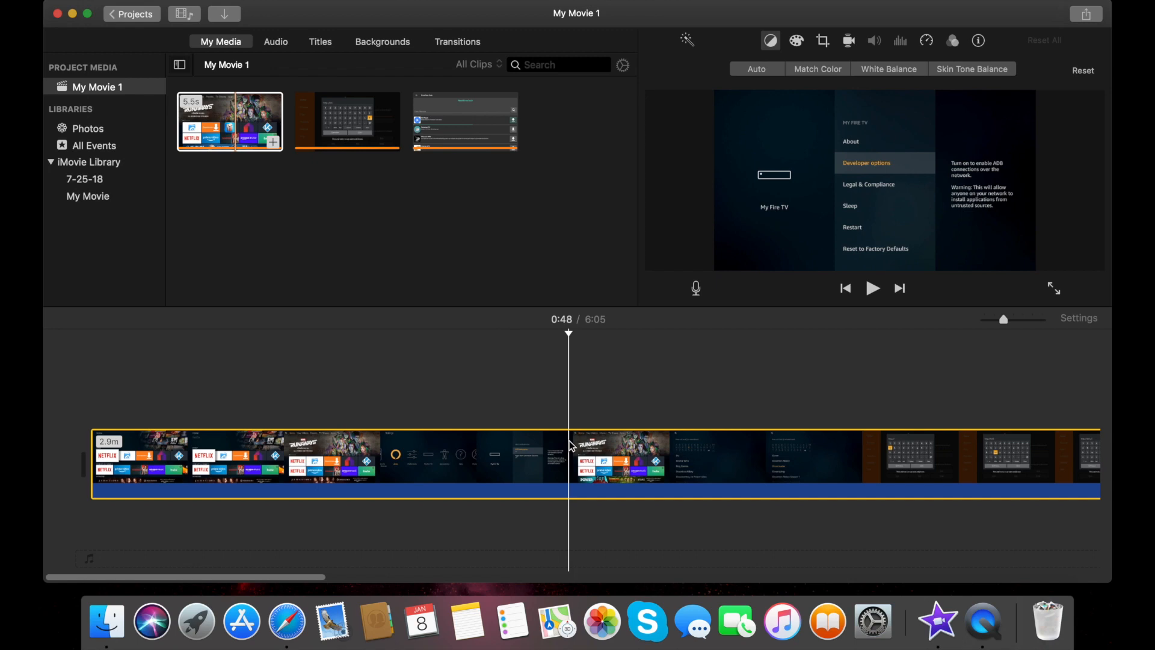
right_click(570, 446)
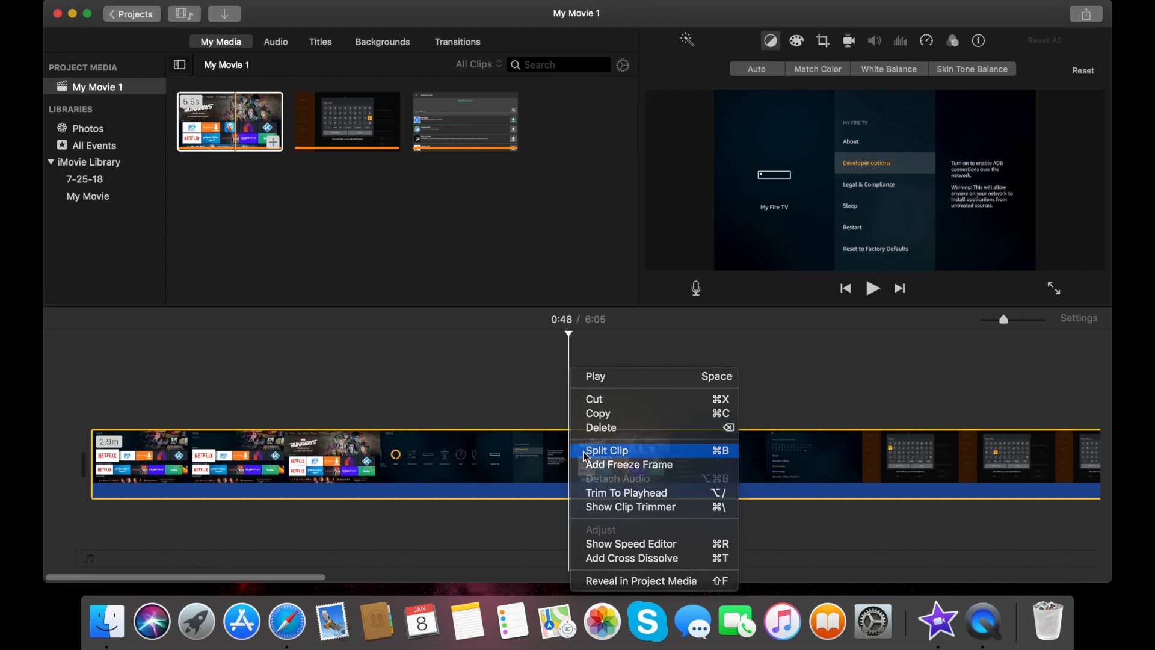
left_click(584, 451)
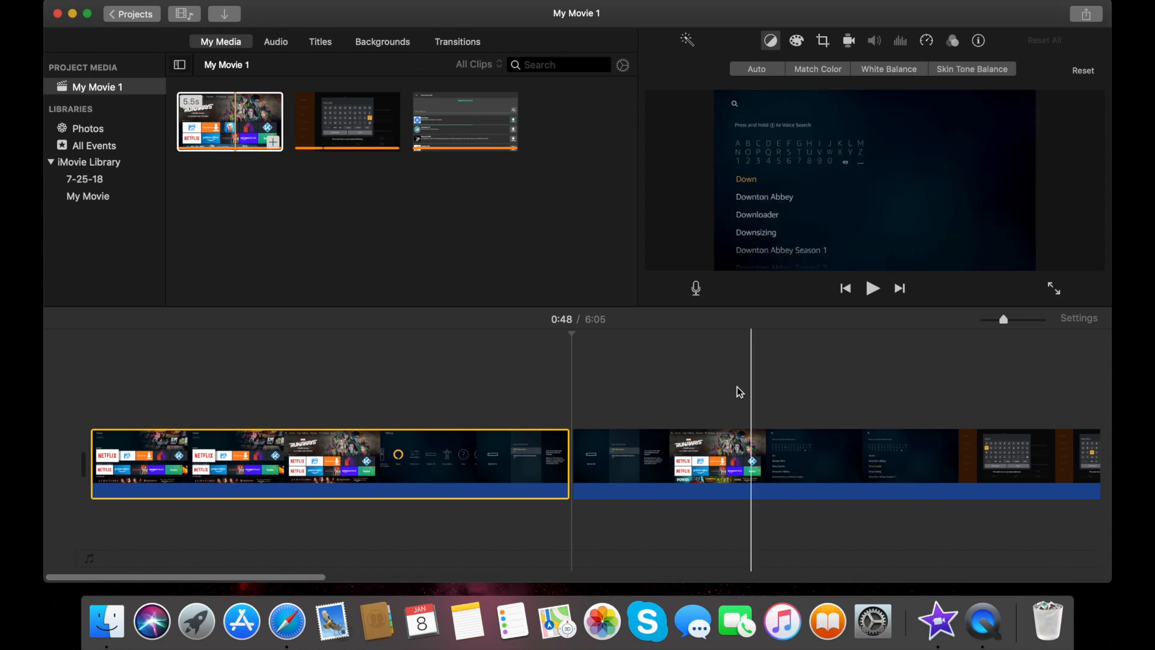
left_click(659, 473)
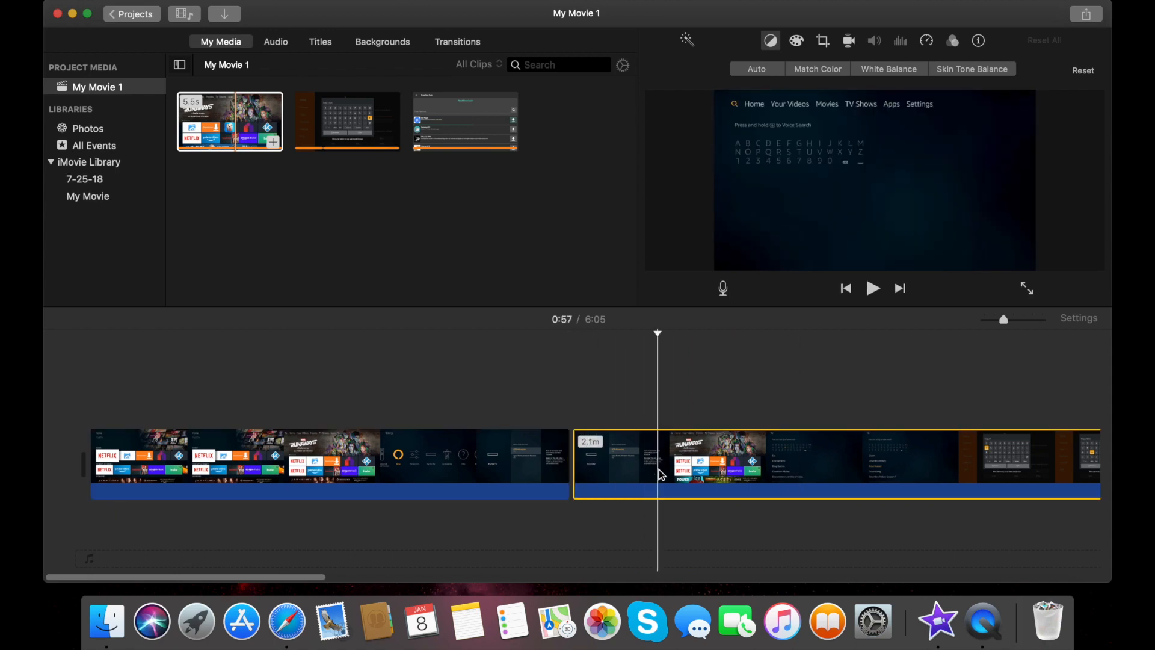
key("Delete")
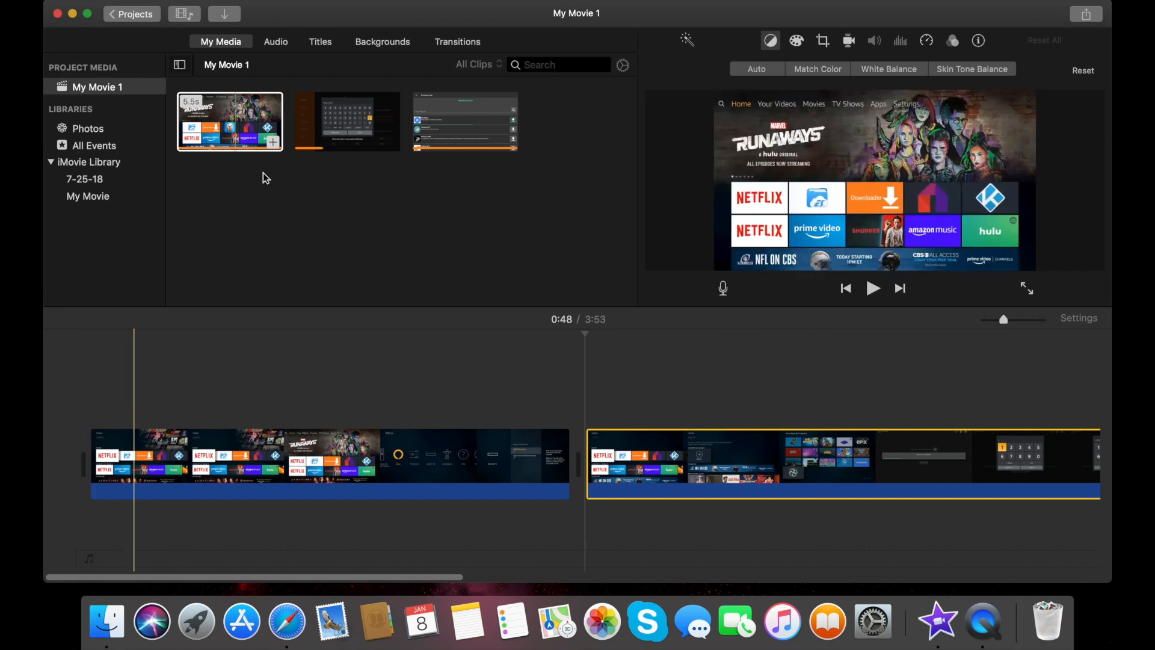
Add a Focus title at the start of the movie
left_click(325, 43)
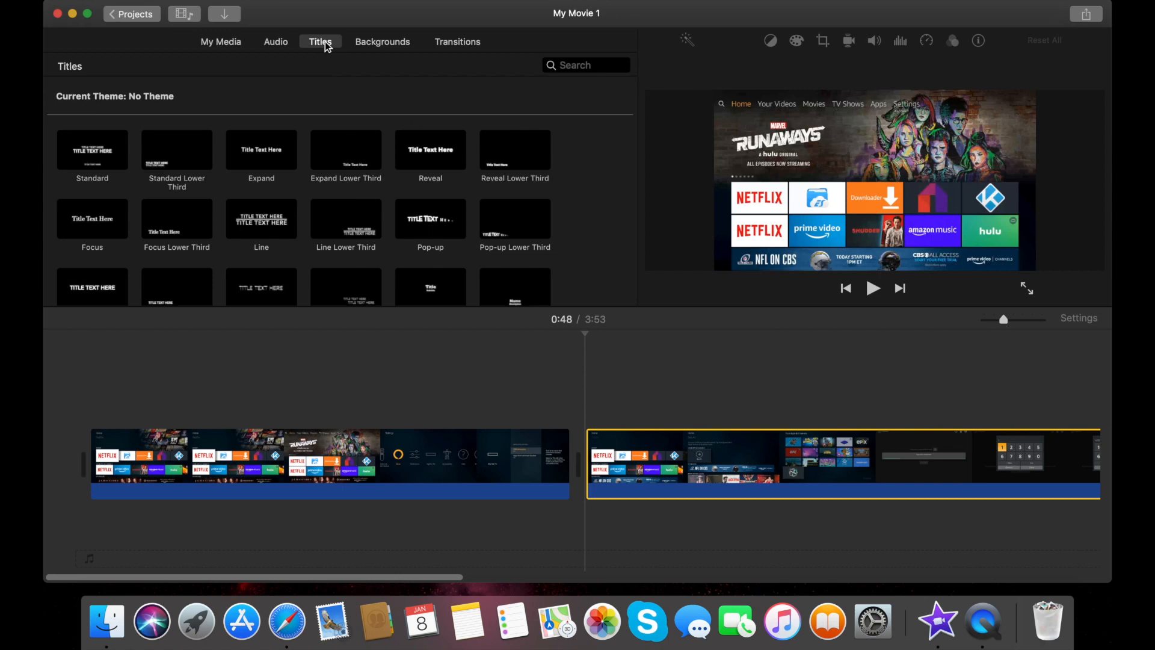
left_click(91, 154)
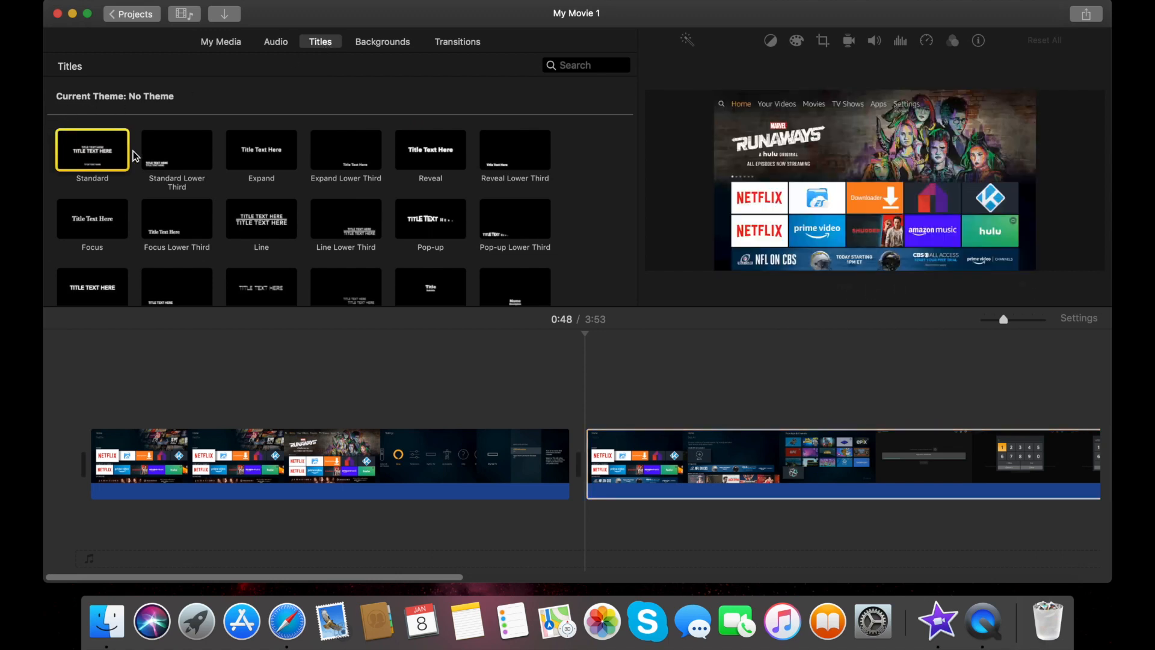
left_click_drag(90, 219, 83, 464)
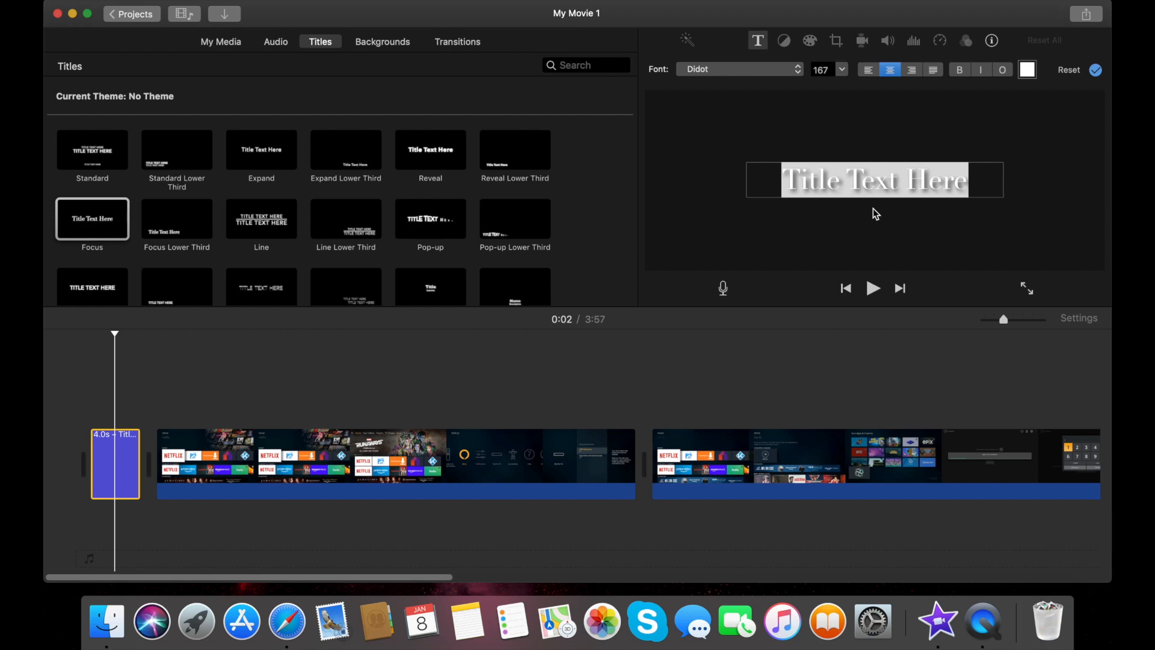
left_click(112, 470)
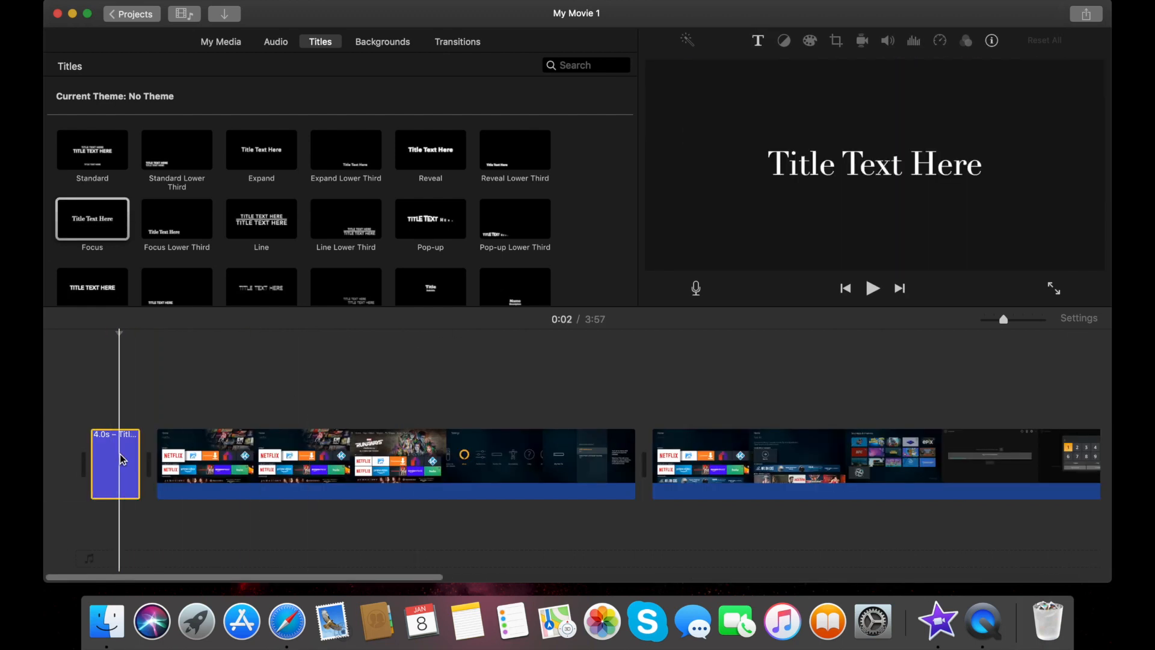
Replace the placeholder title text with NexTutorial
left_click(925, 180)
triple_click(912, 181)
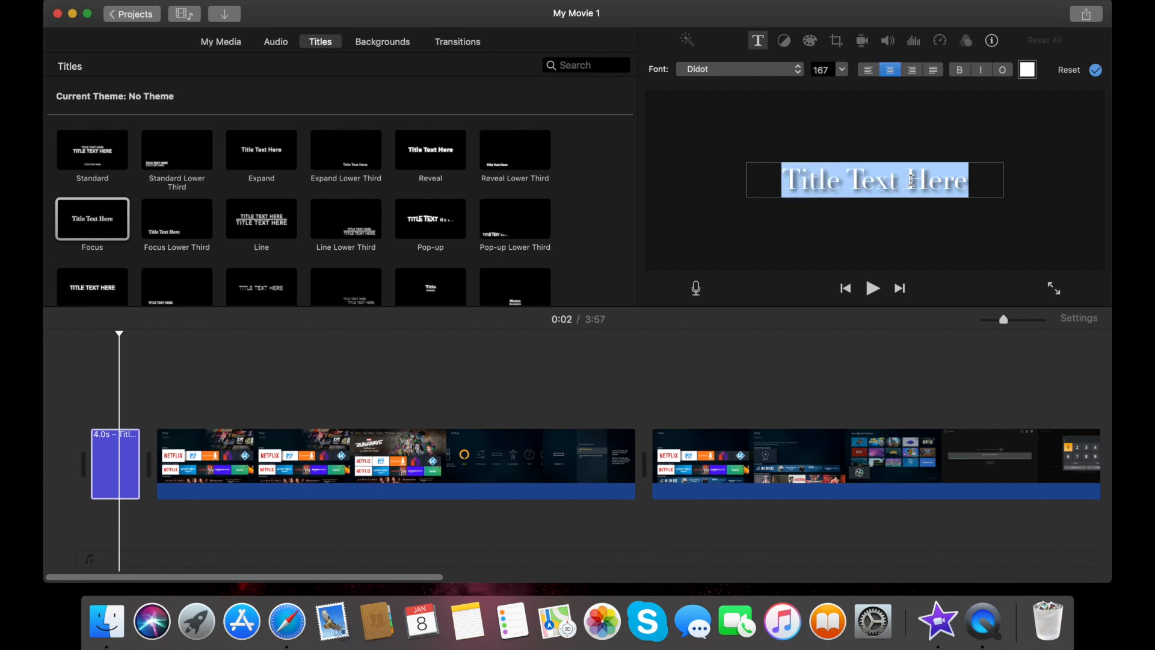
type("Nex")
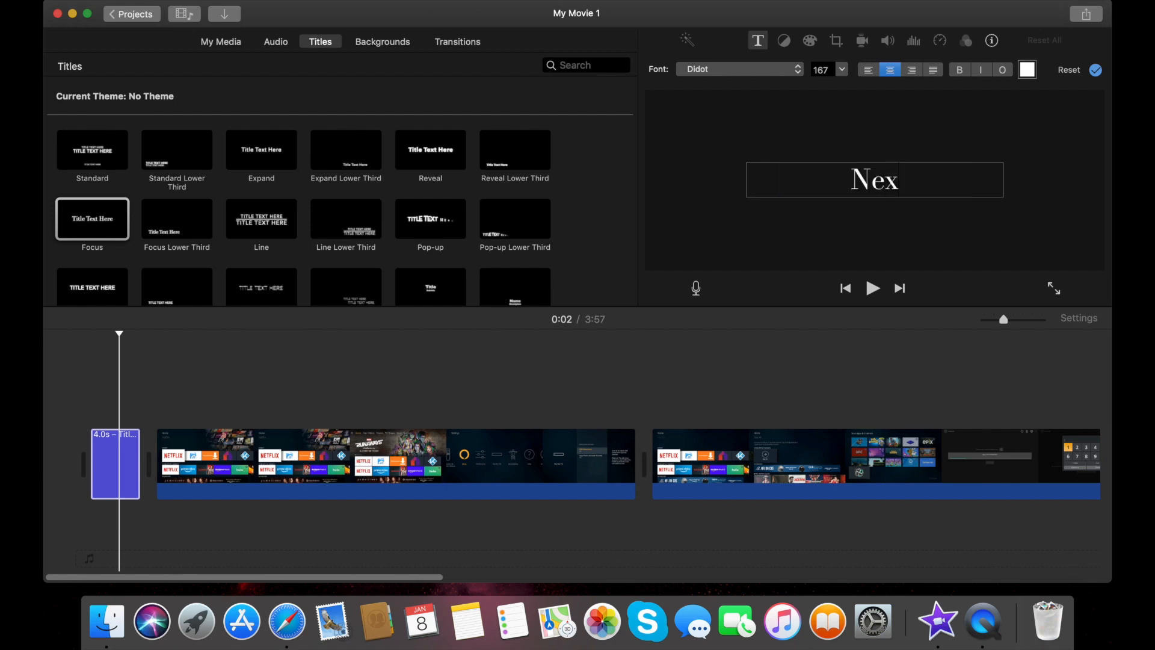
type("Tutorial")
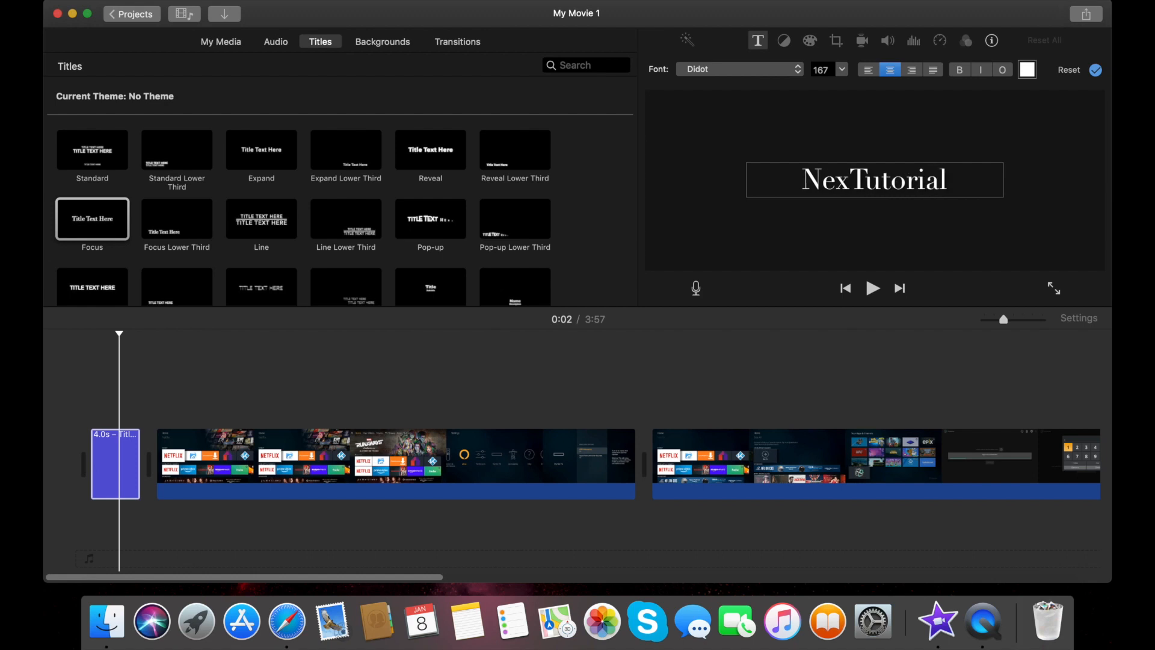
Reopen the title for editing and select the word Tutorial
left_click(876, 378)
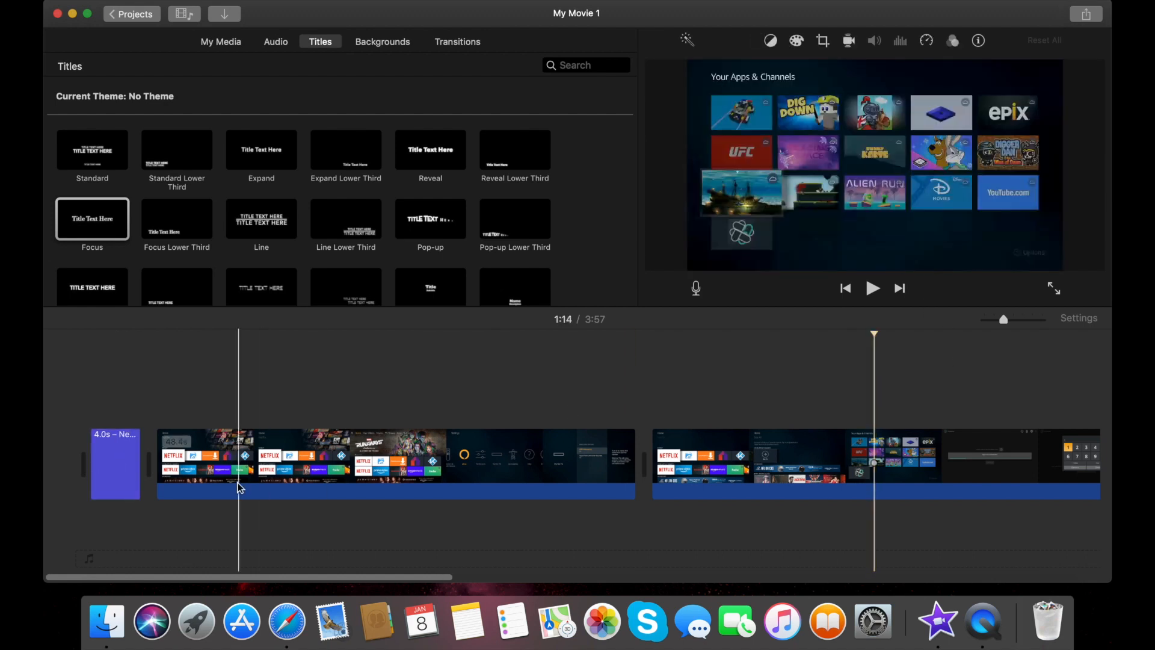
left_click(97, 466)
double_click(128, 474)
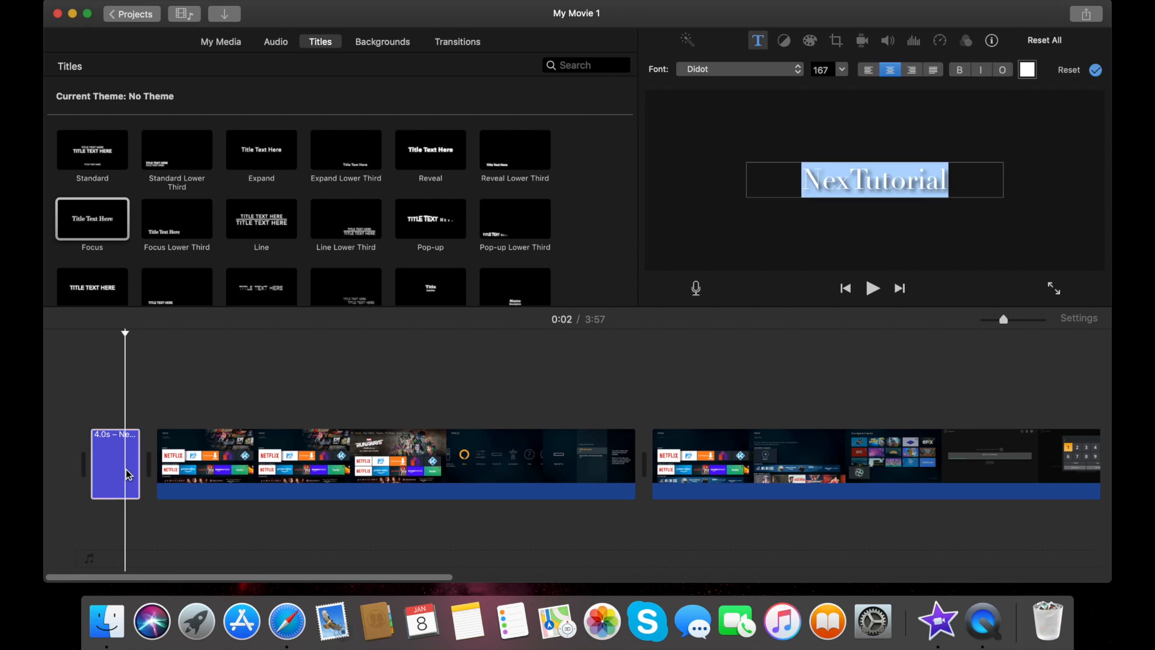
left_click(854, 193)
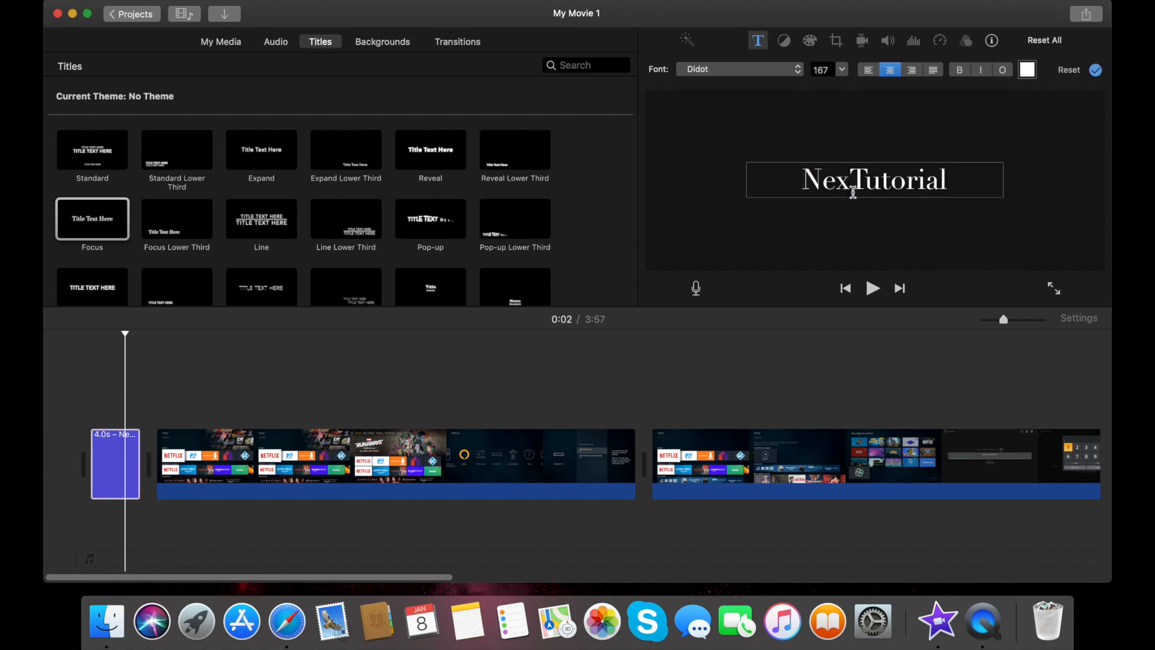
left_click_drag(853, 193, 967, 178)
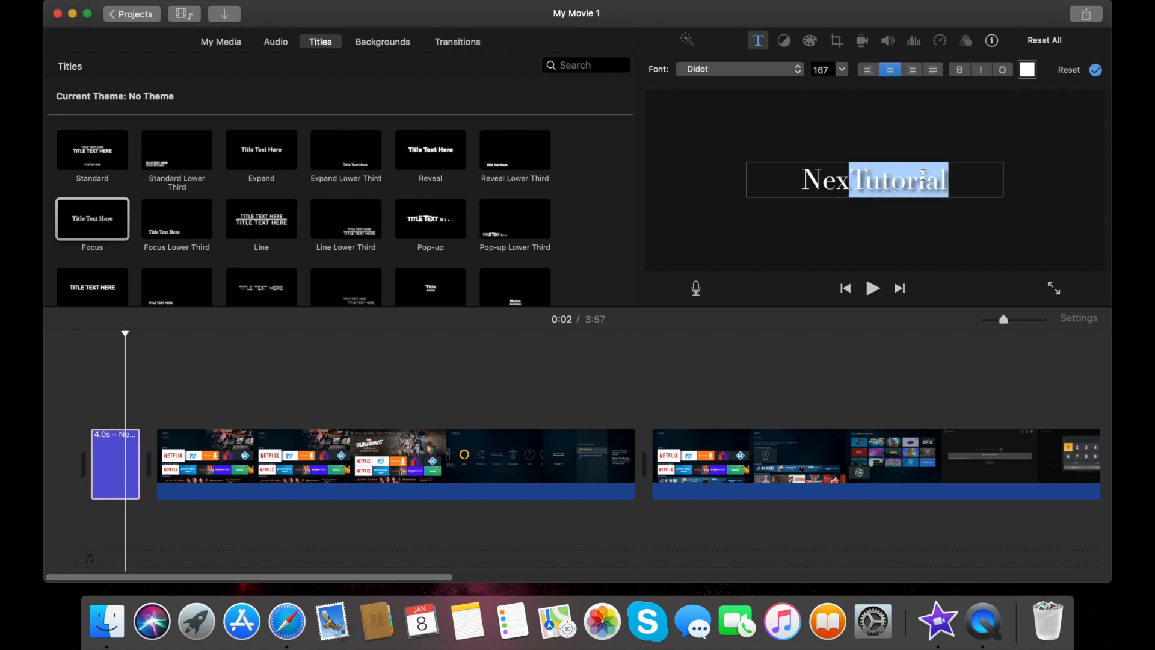
left_click_drag(837, 184, 797, 184)
left_click(858, 177)
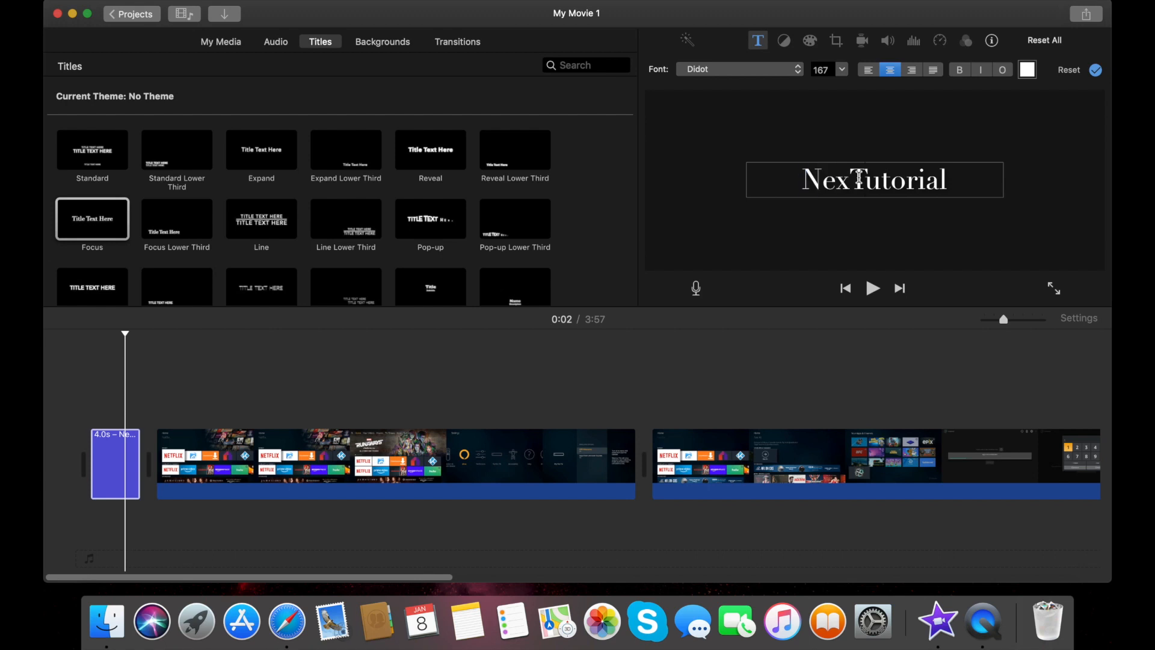
left_click_drag(853, 177, 950, 177)
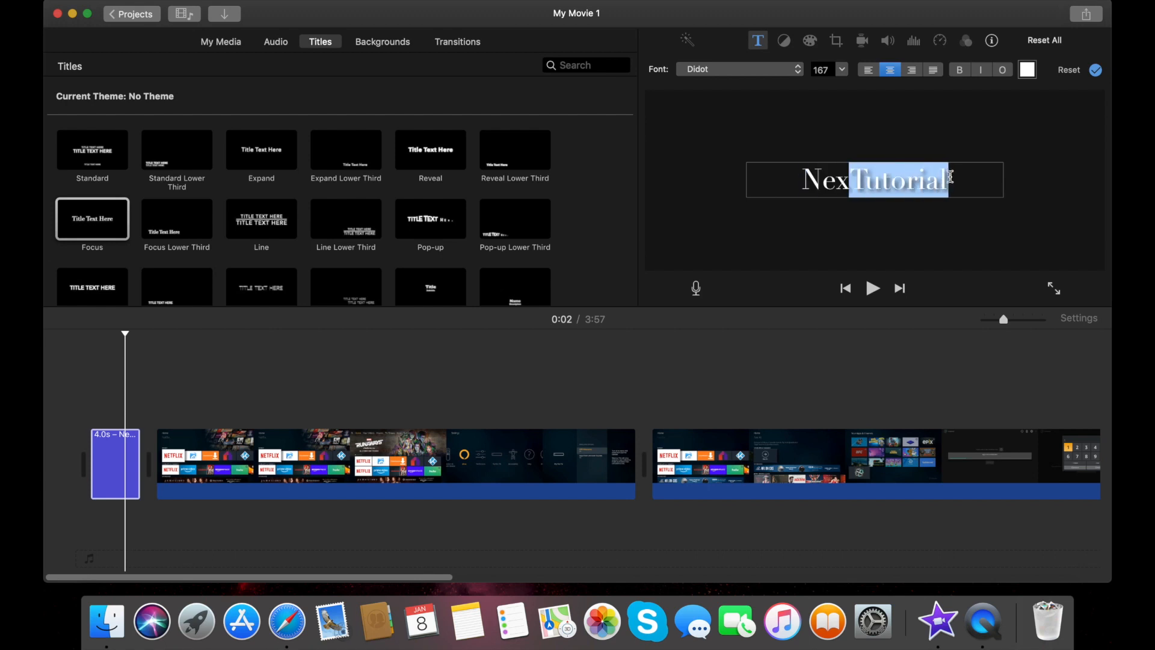
Colour Tutorial red in the Colors picker and finish title editing
left_click(1036, 69)
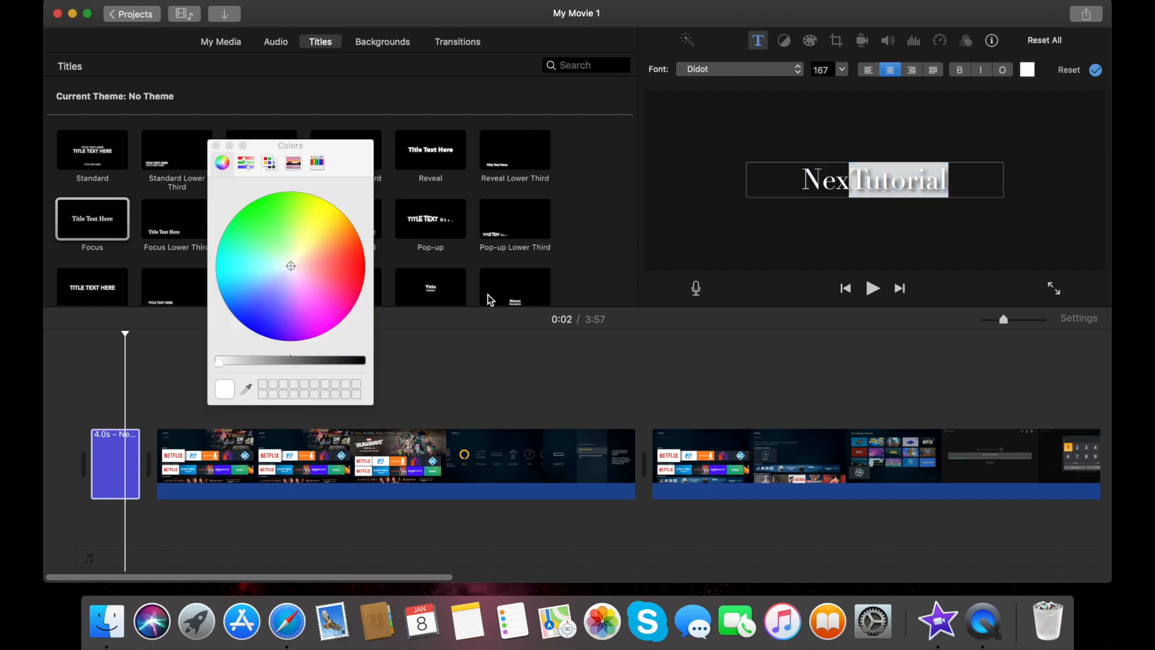
left_click(358, 270)
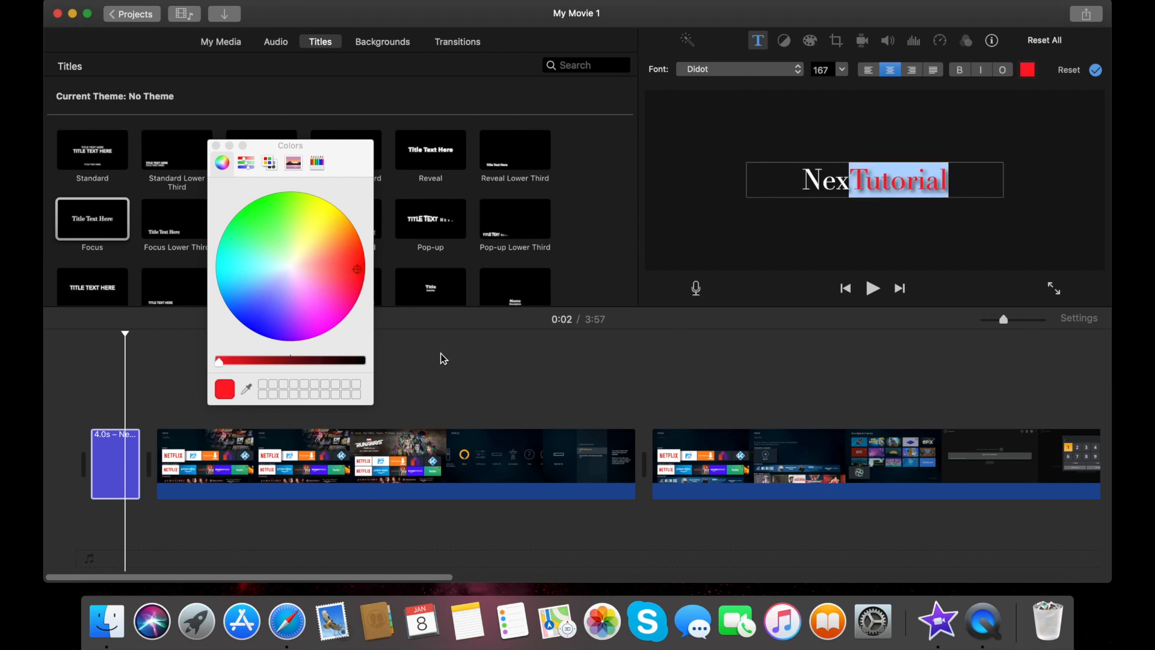
left_click(216, 146)
left_click(237, 345)
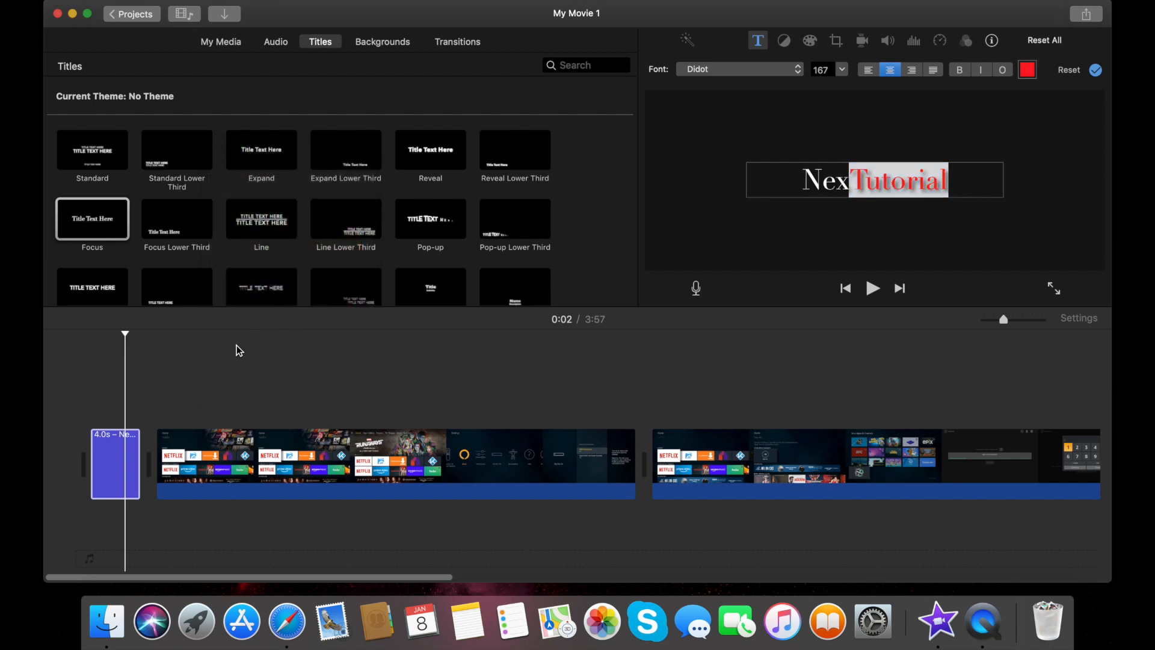
left_click(687, 358)
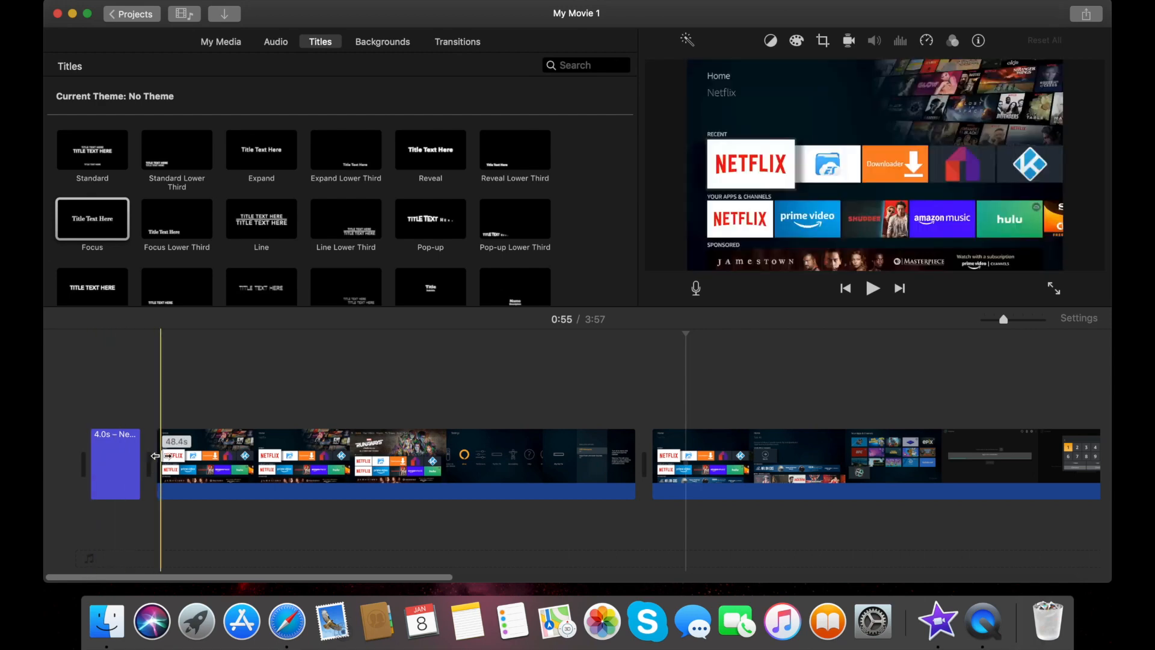
Add a Cross Blur transition between the title and first clip and play the opening back
left_click(469, 48)
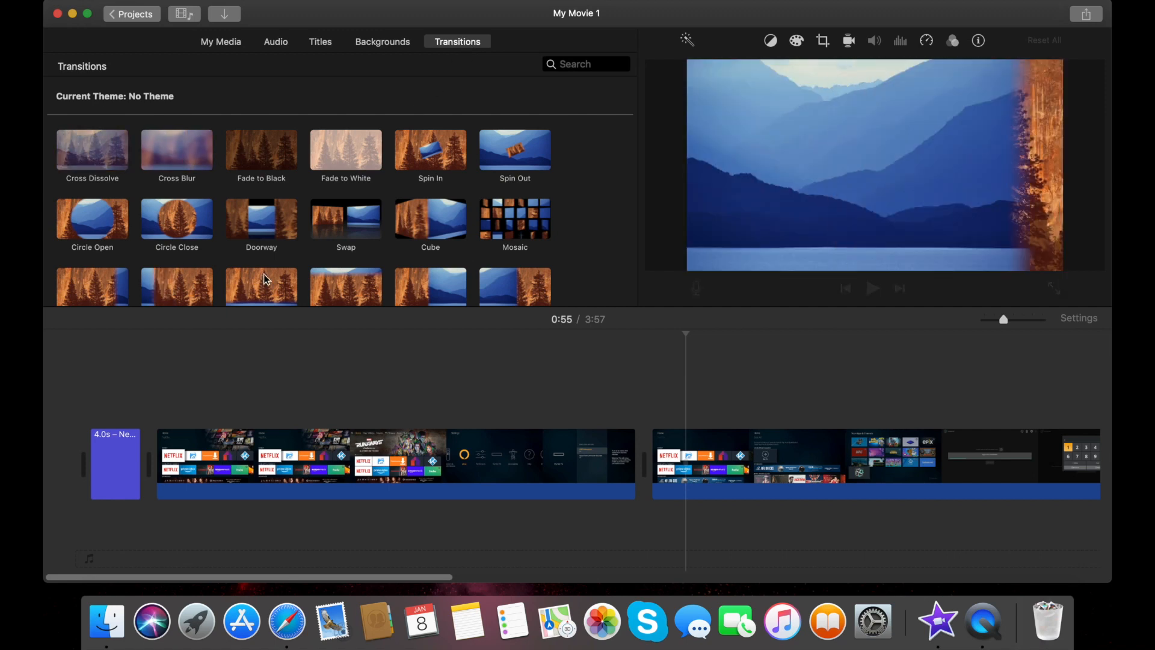
left_click(183, 147)
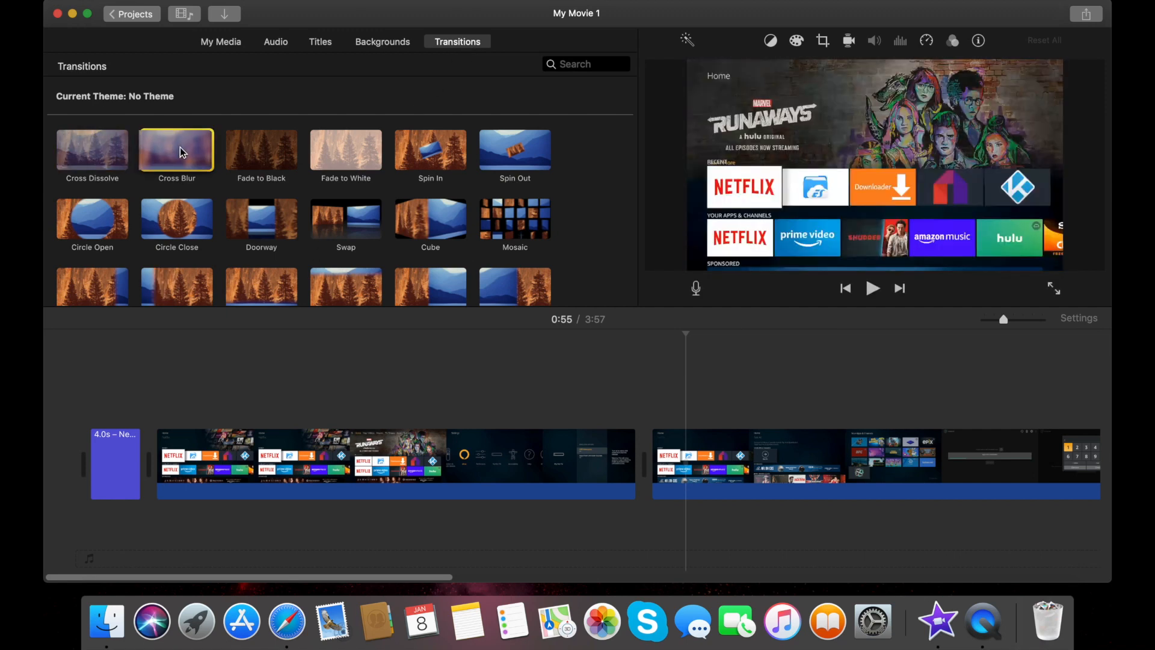
left_click_drag(184, 223, 150, 461)
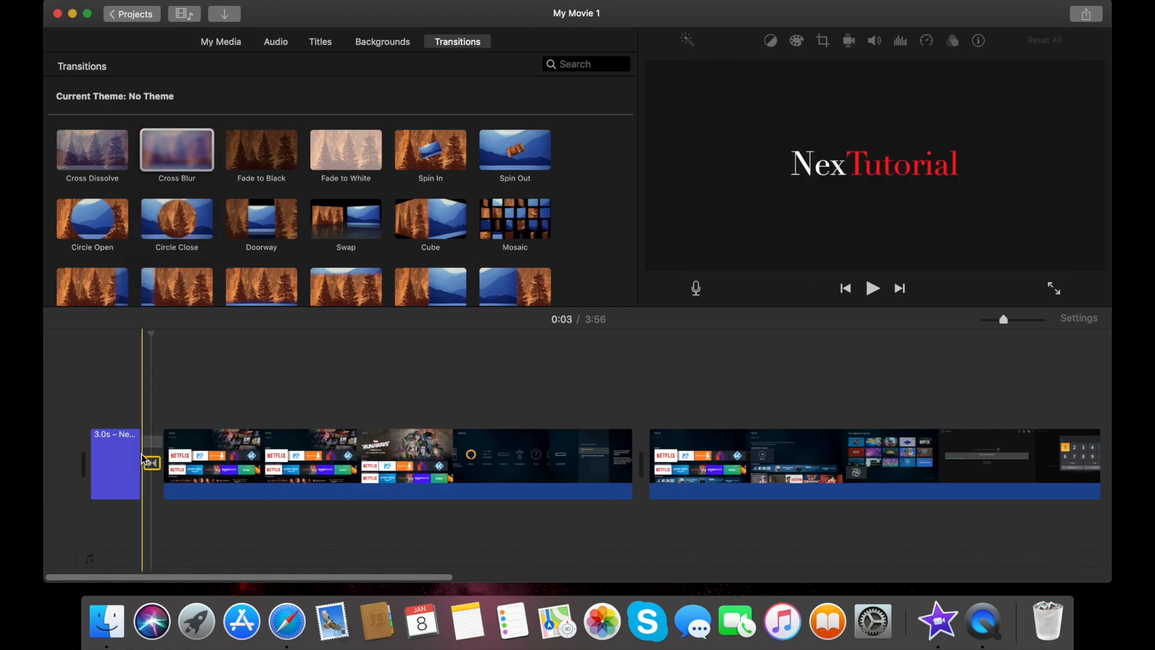
left_click(132, 449)
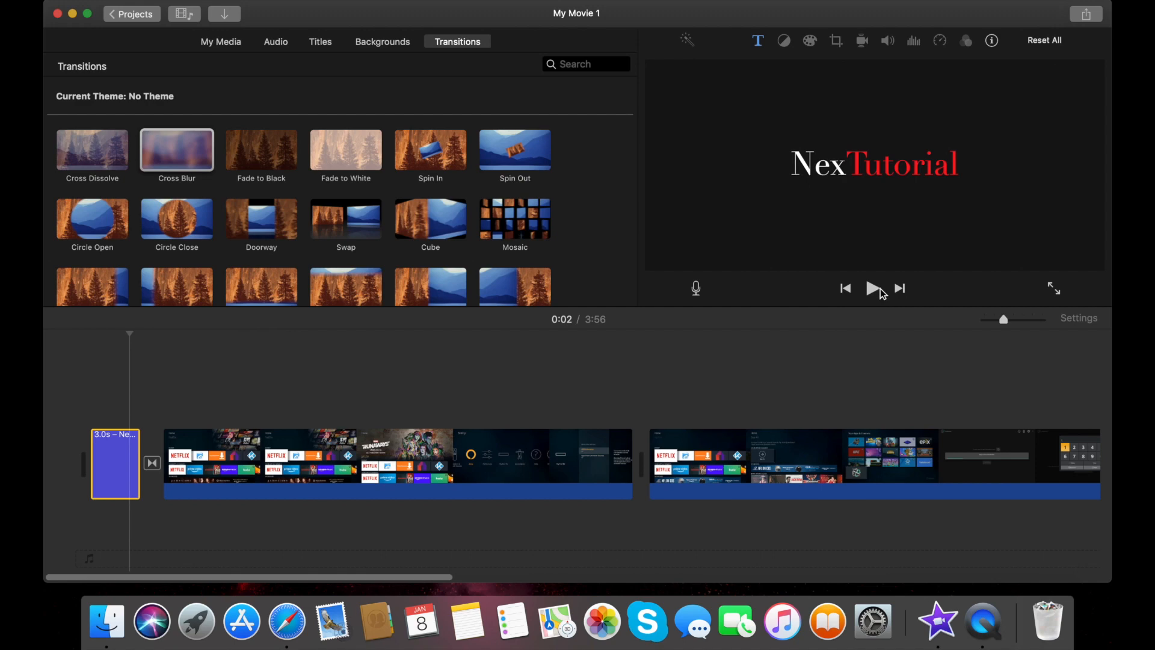
left_click(873, 289)
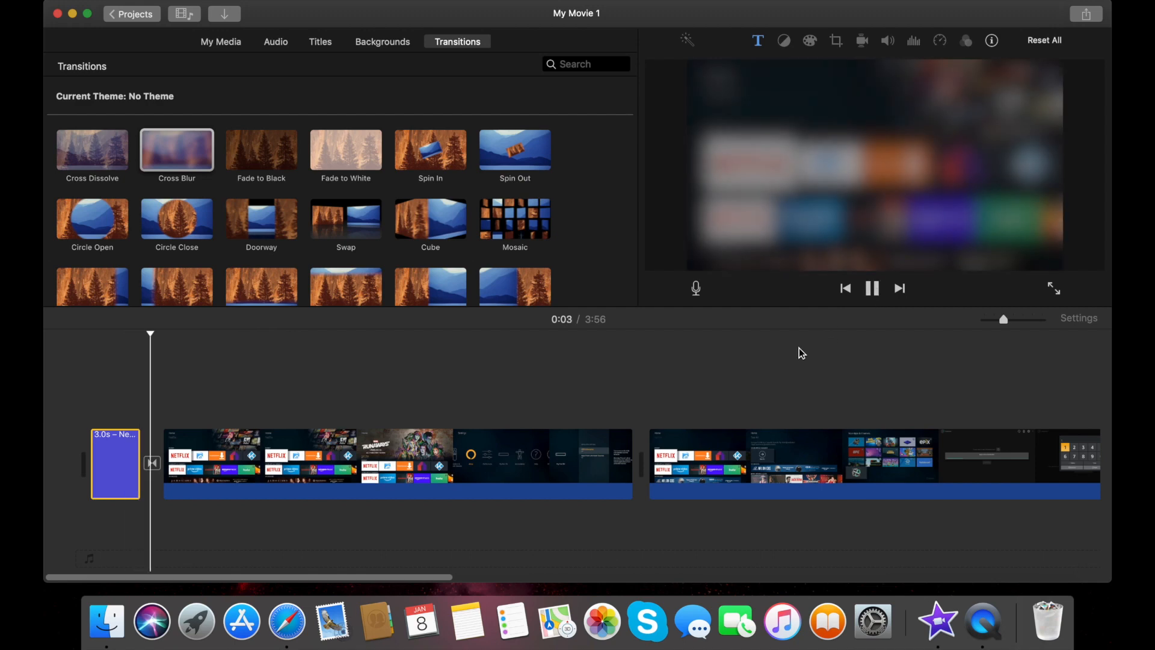
left_click(874, 293)
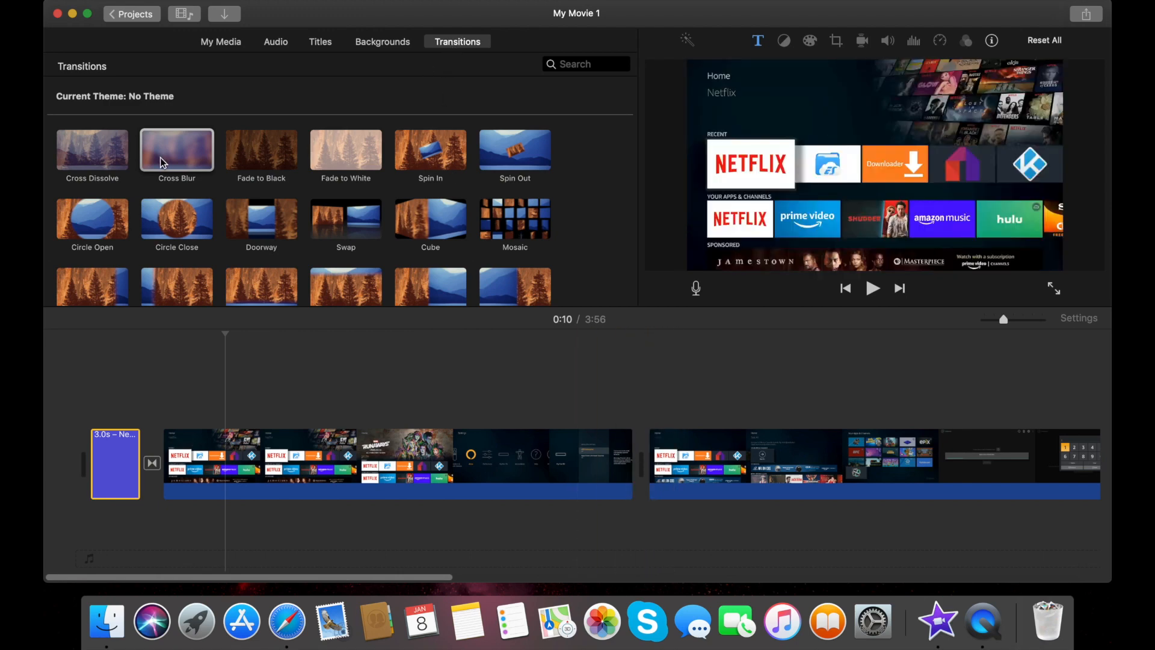
left_click(331, 214)
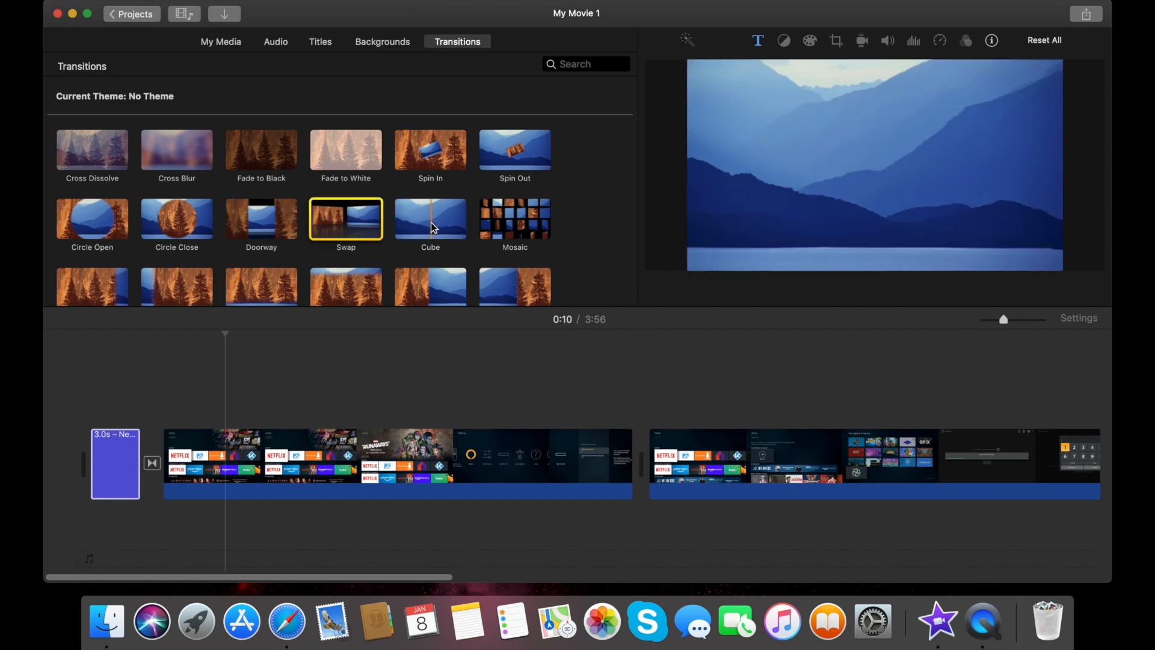
Place the Swap transition between the two Fire TV clips and play it back
left_click_drag(346, 226, 637, 471)
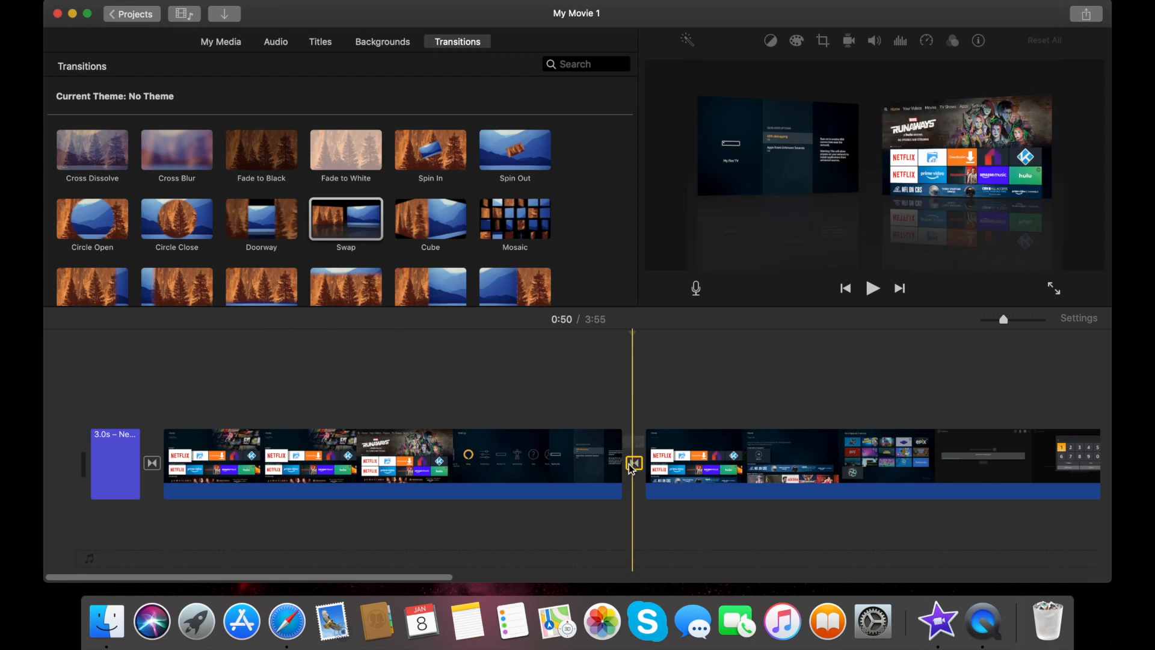
left_click(599, 458)
left_click(614, 438)
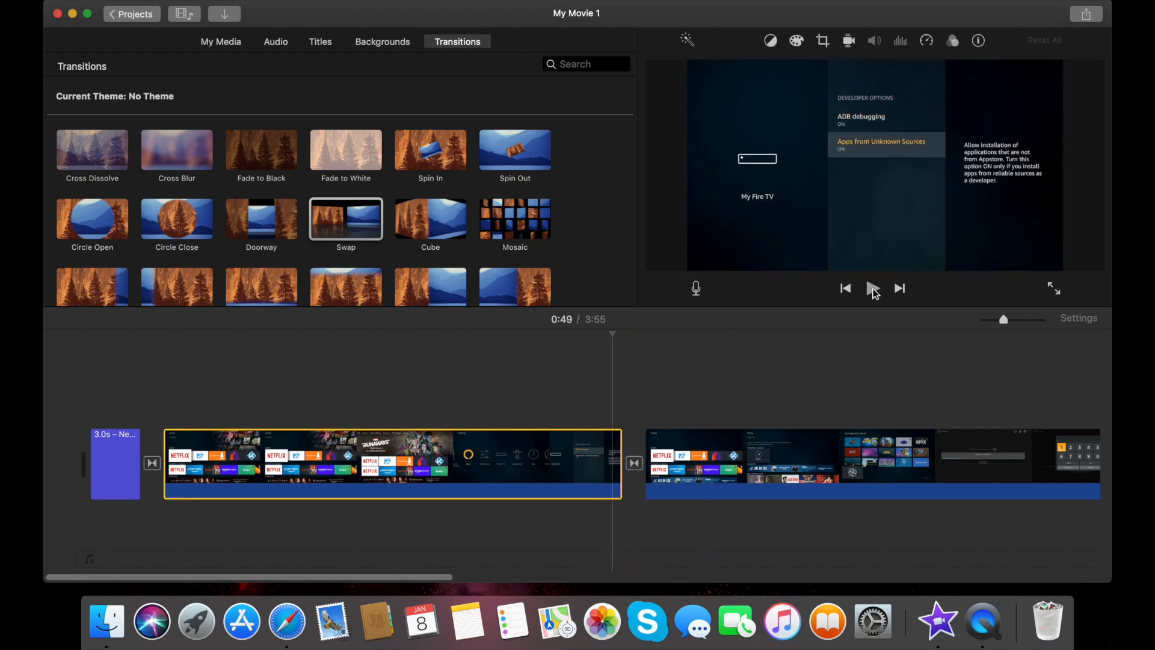
left_click(873, 290)
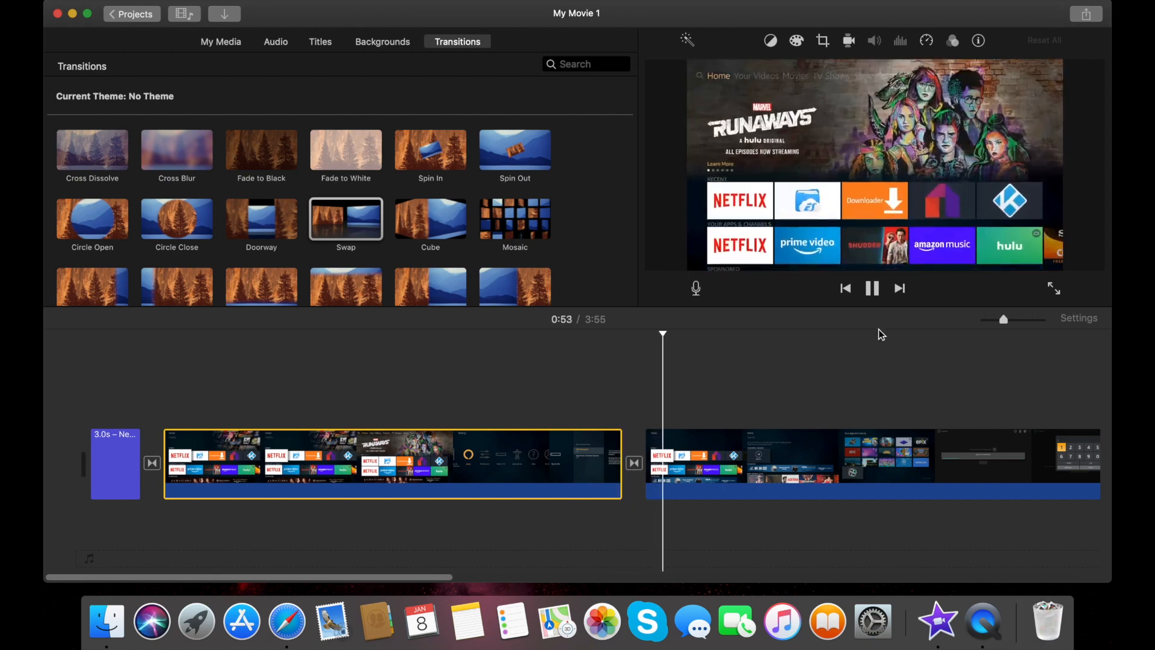
left_click(872, 288)
scroll(789, 373, "right", 20)
scroll(789, 373, "left", 20)
left_click(291, 466)
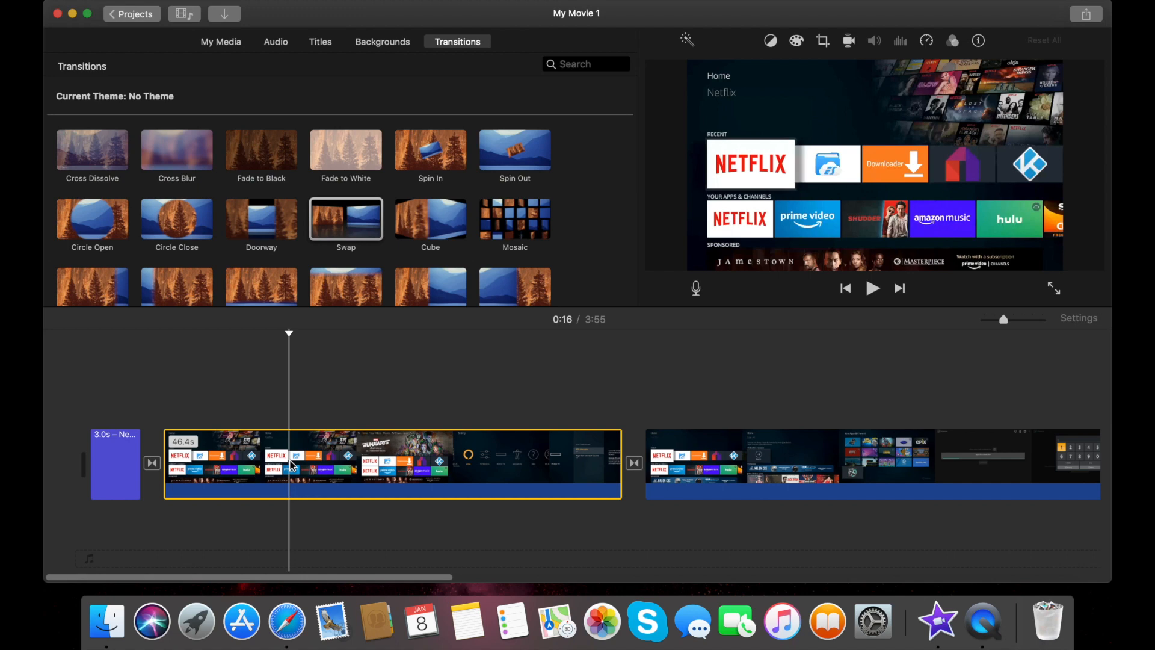
Close the first clip's context menu unchanged and move the playhead back to 0:04
right_click(292, 465)
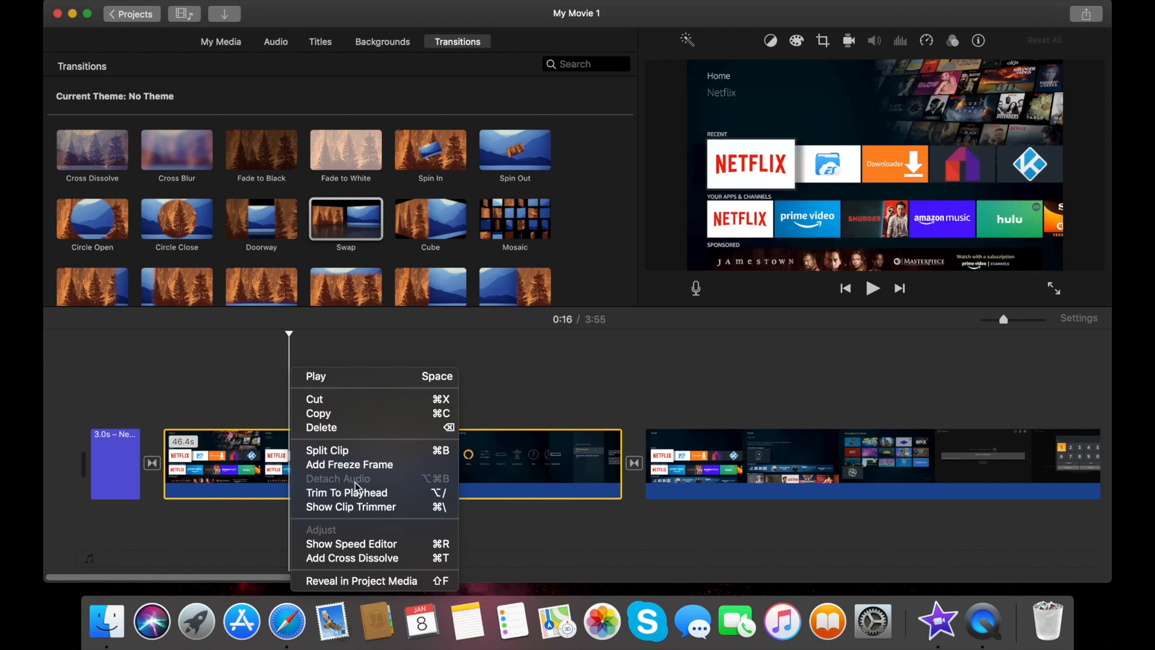
left_click(252, 465)
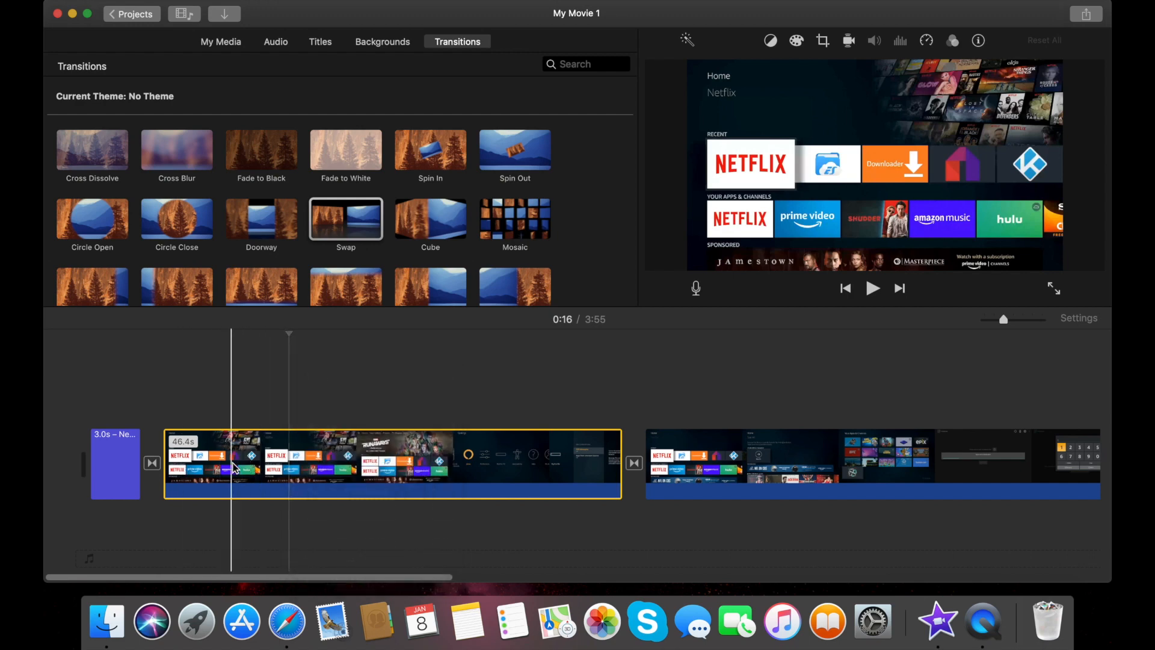
right_click(289, 464)
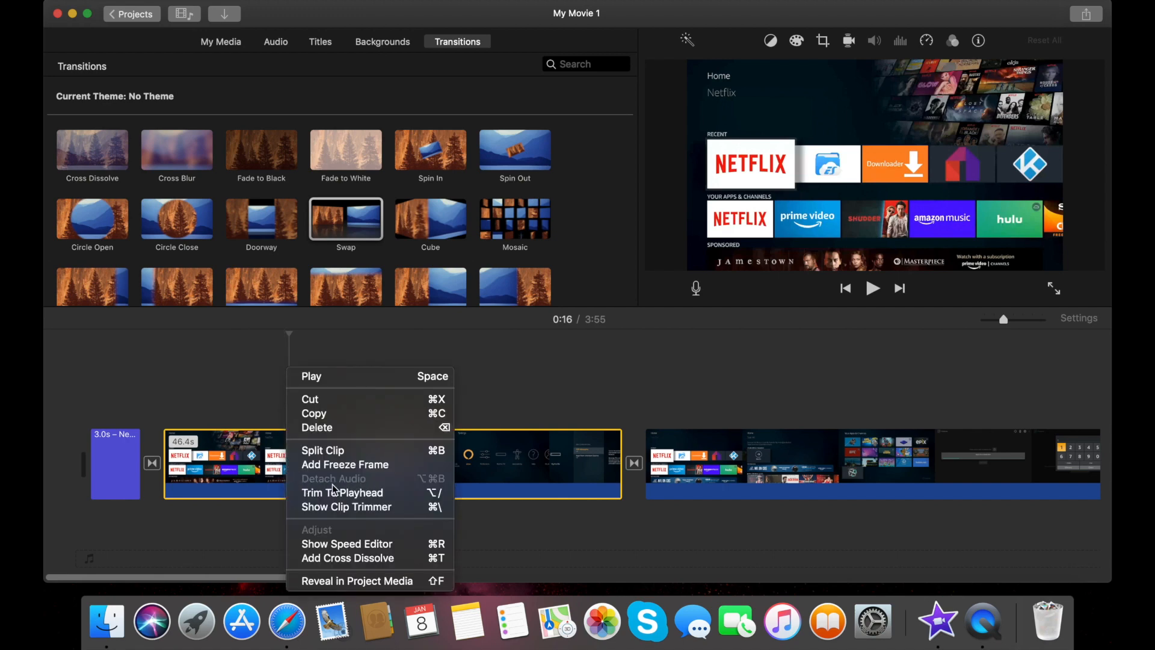
left_click(224, 460)
left_click(163, 419)
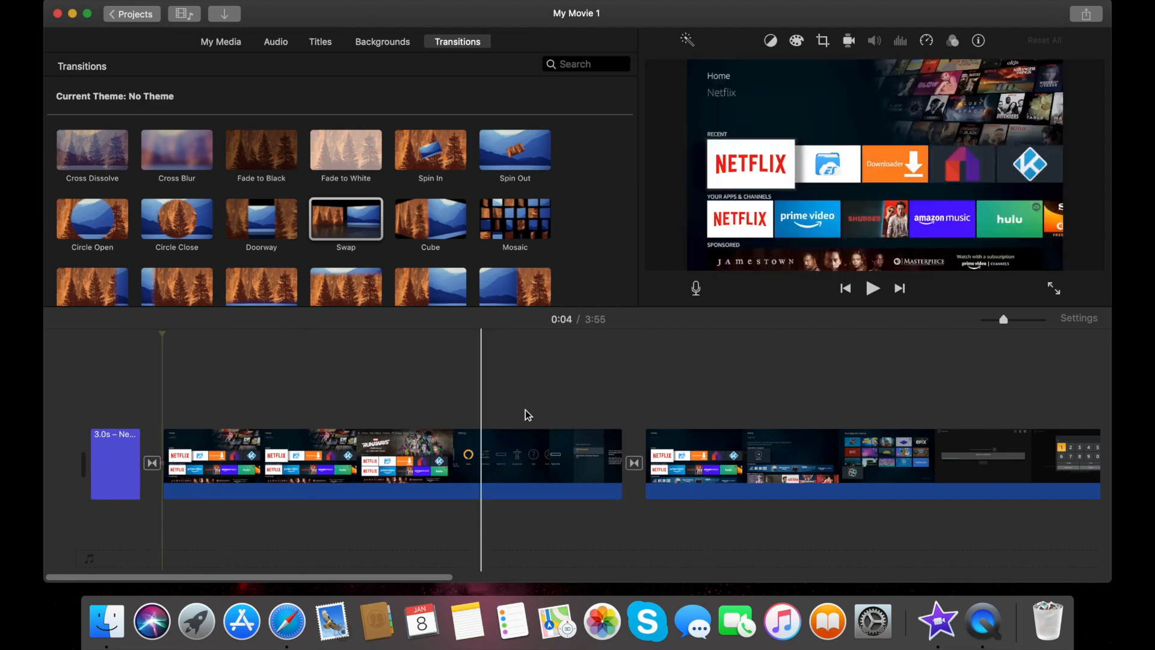
Record a 6.9-second voiceover, VO-1, starting at 0:04 under the first clip
left_click(696, 290)
left_click(695, 291)
left_click(695, 291)
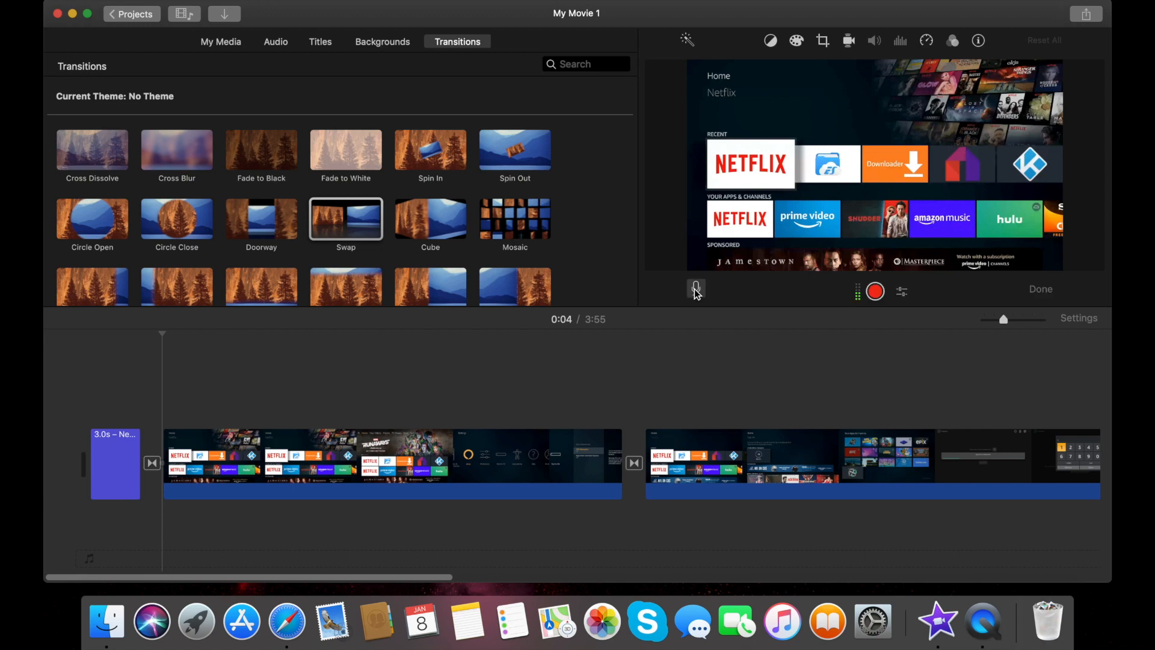
left_click(876, 293)
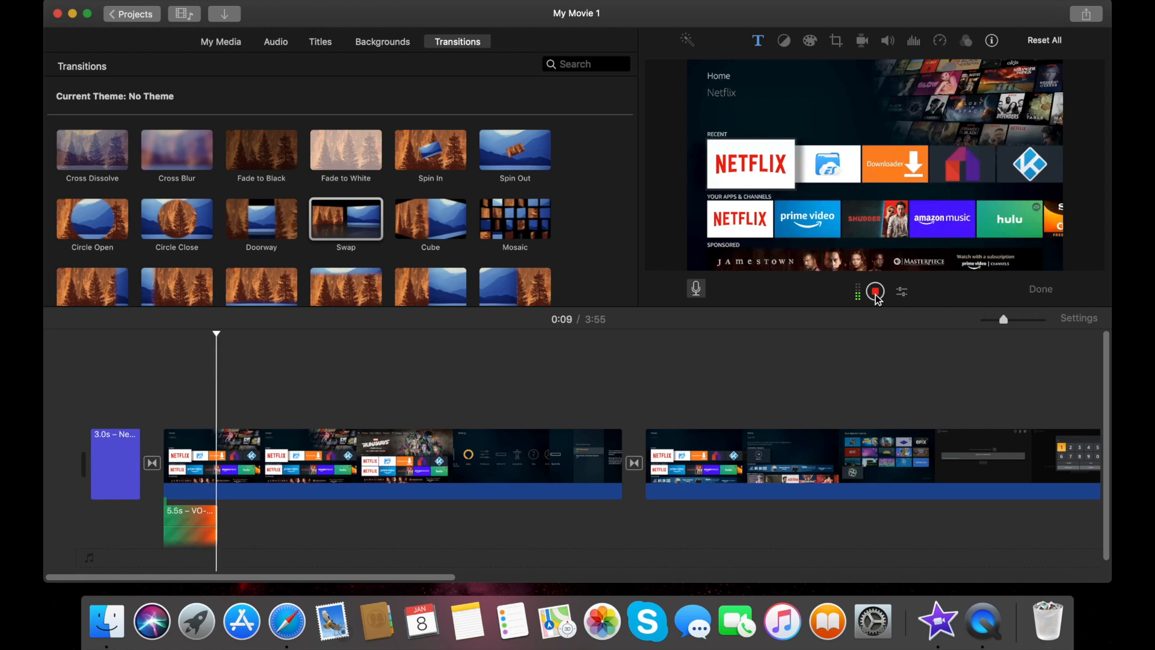
left_click(876, 292)
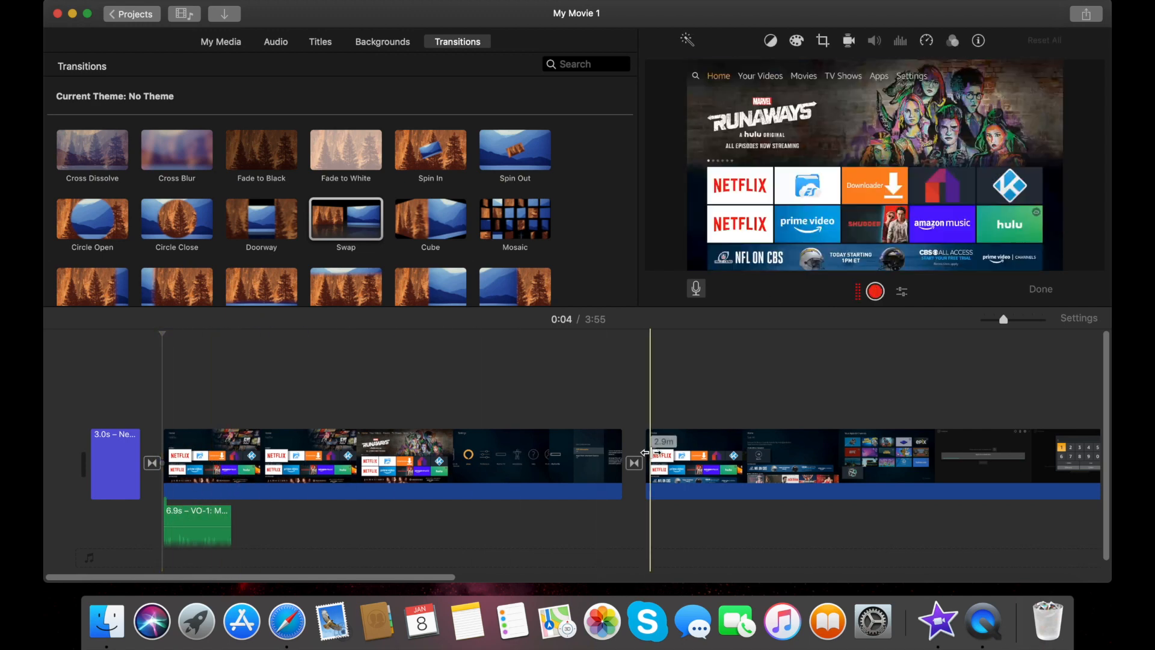
Select the long third Filelinked clip and park the playhead at 2:15 on the MX Player download list
scroll(554, 446, "right", 5)
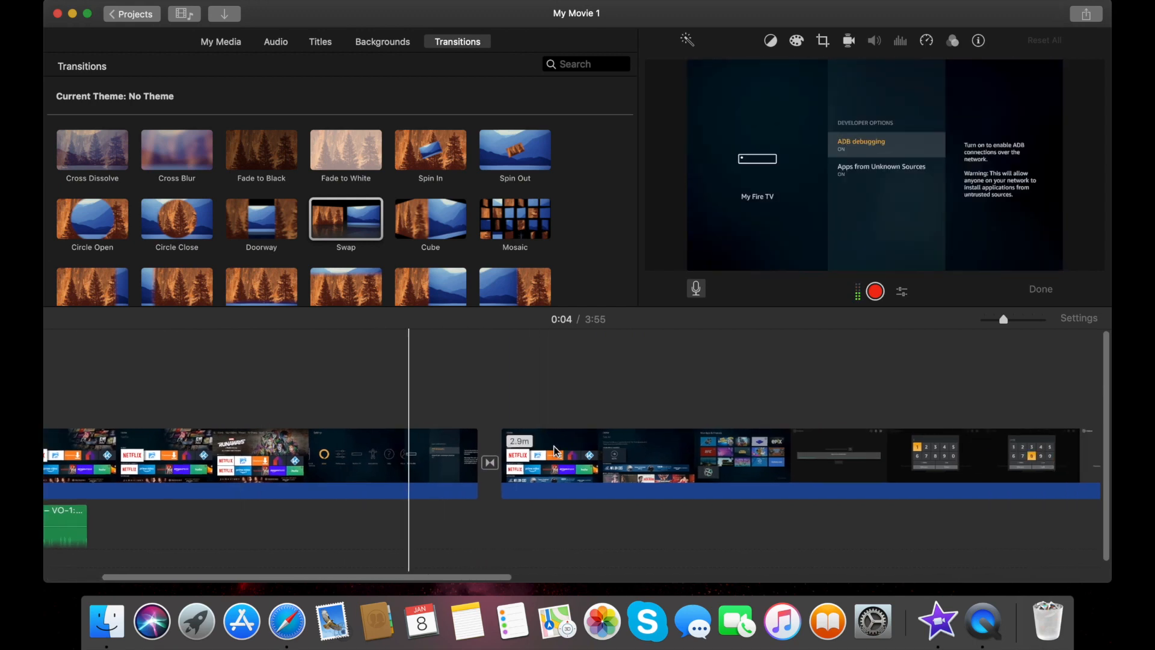
scroll(554, 446, "right", 8)
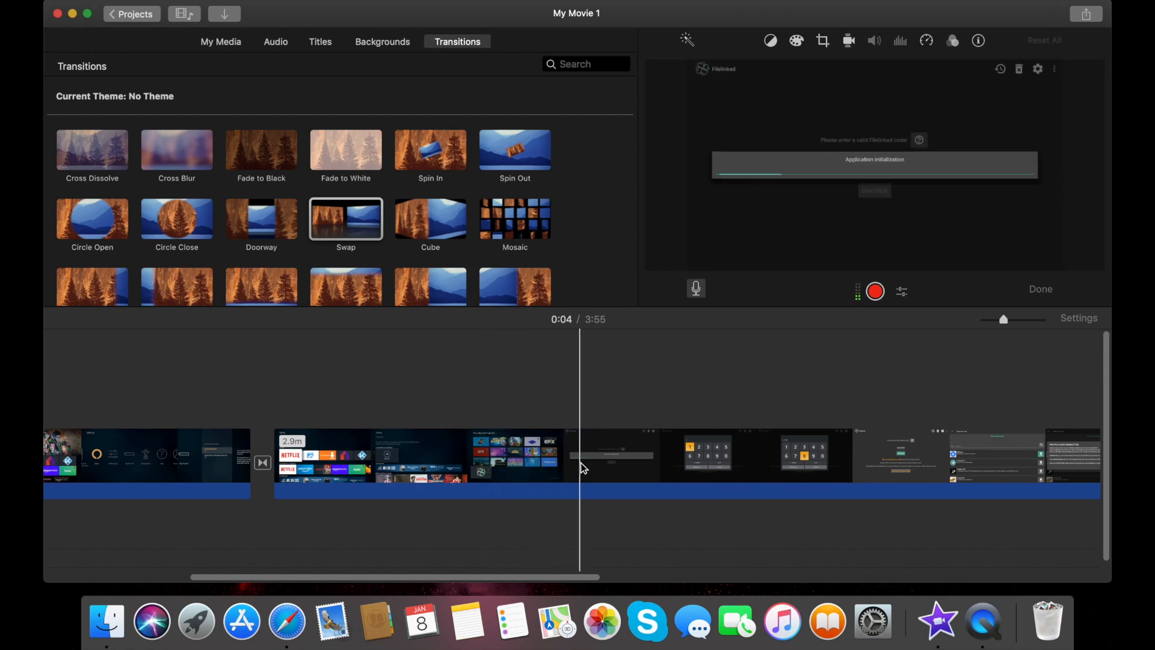
left_click(579, 465)
scroll(579, 464, "right", 5)
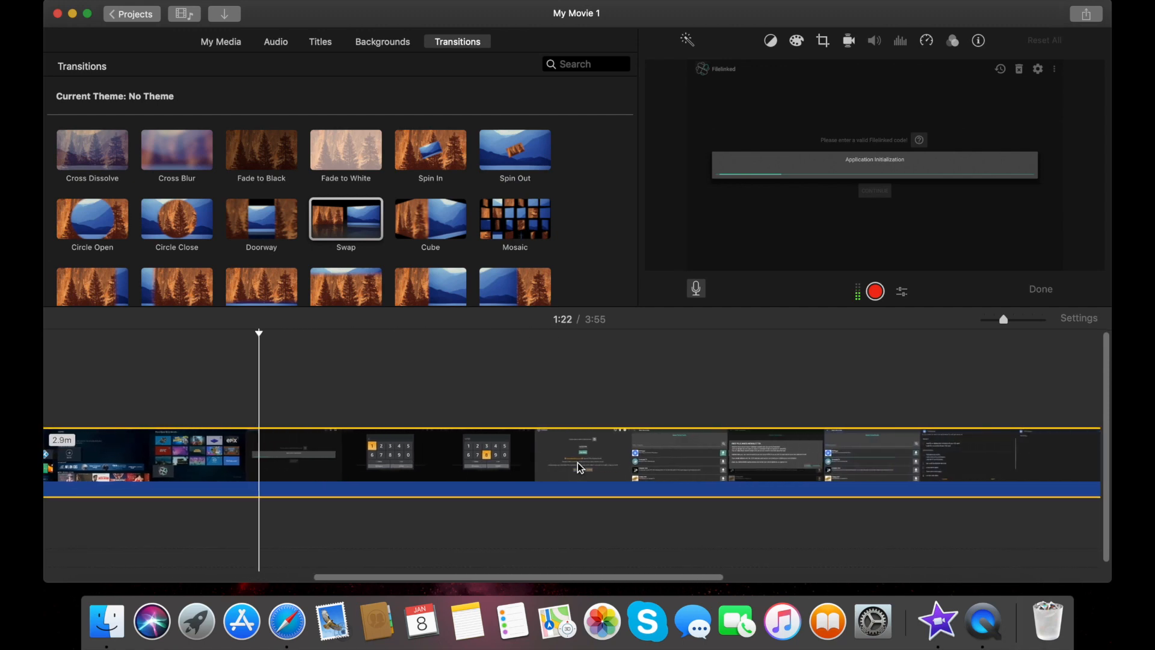
left_click(820, 465)
scroll(825, 465, "right", 3)
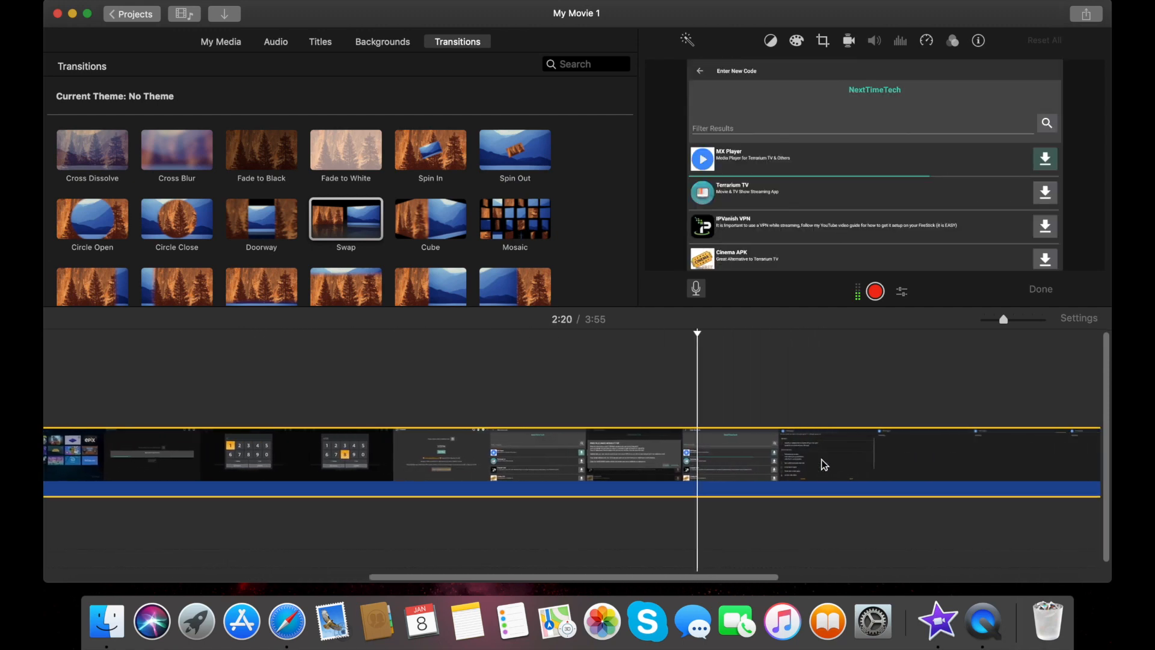
scroll(825, 465, "right", 1)
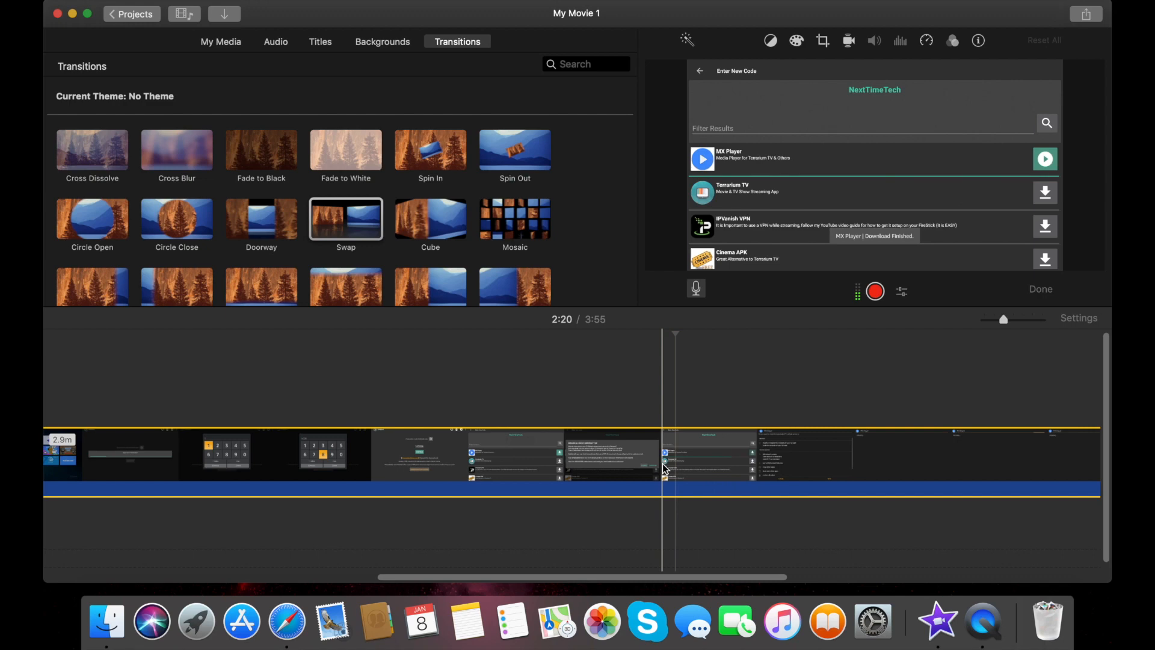
left_click(627, 459)
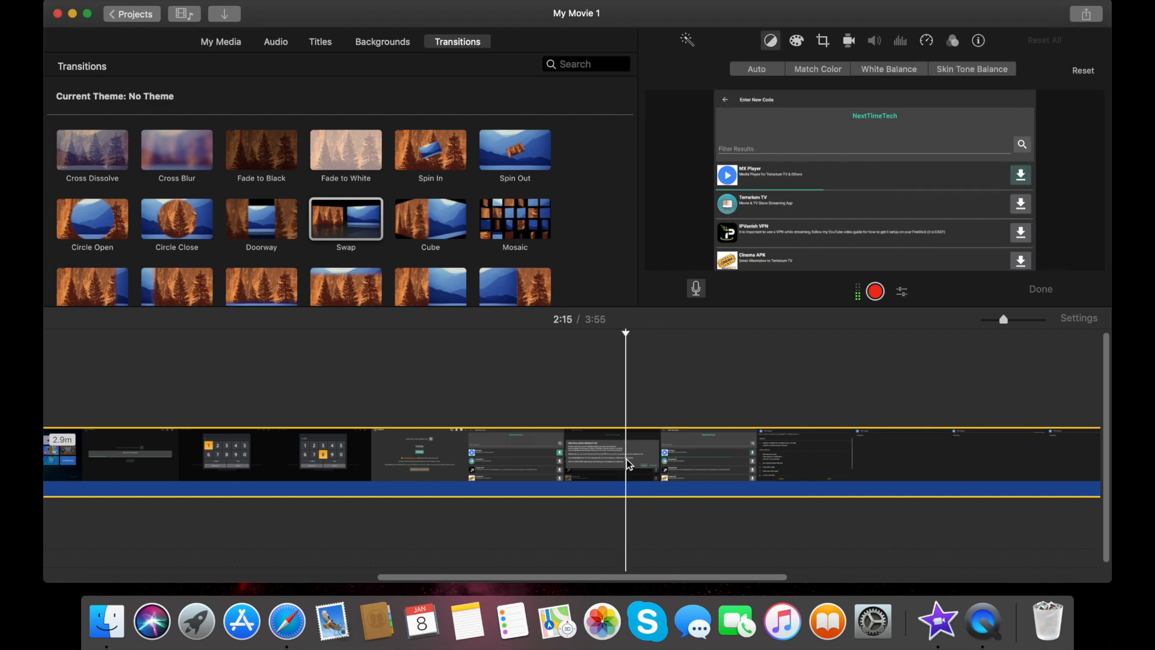
Split the long clip at 2:15 and again at 2:26
right_click(626, 459)
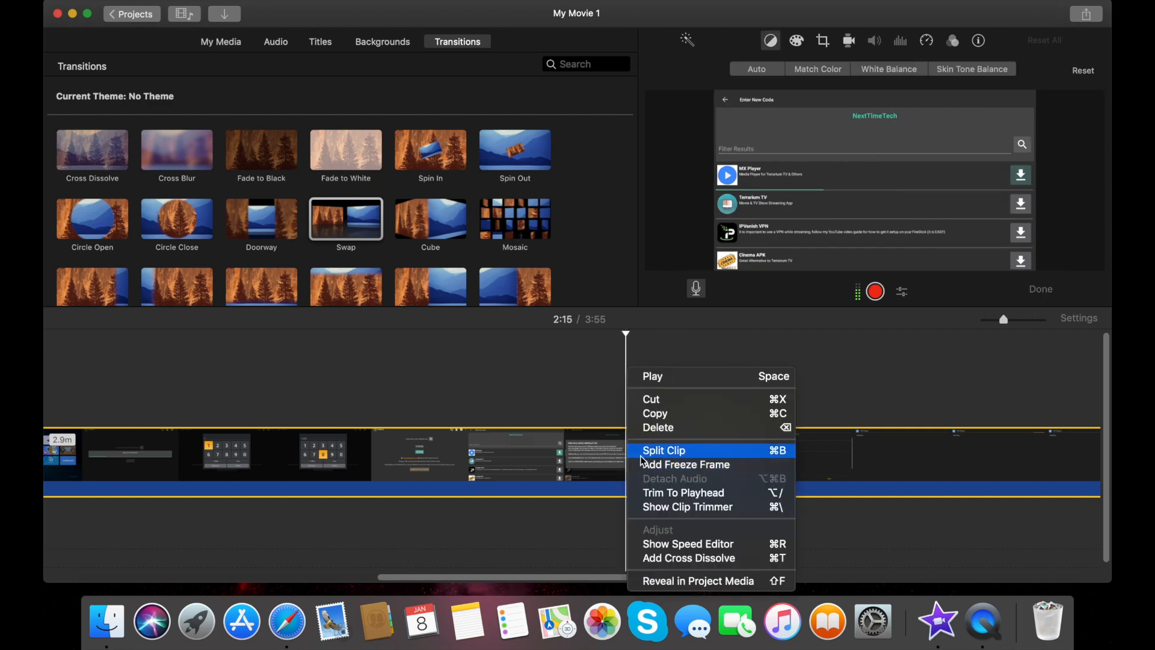
left_click(642, 457)
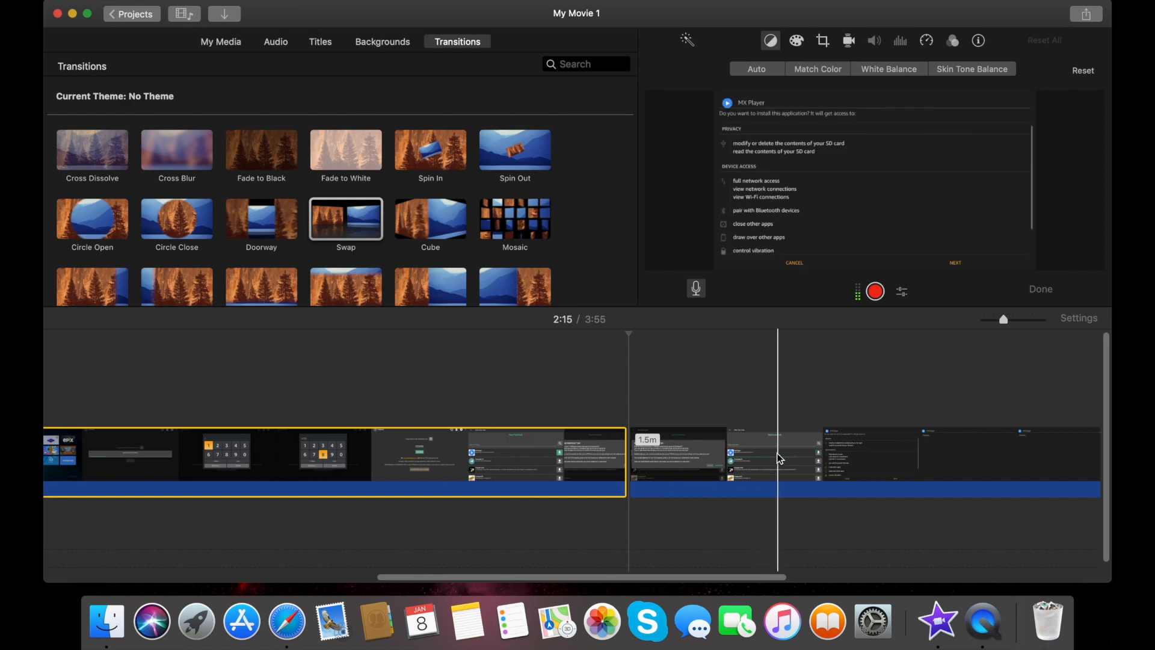
left_click(740, 459)
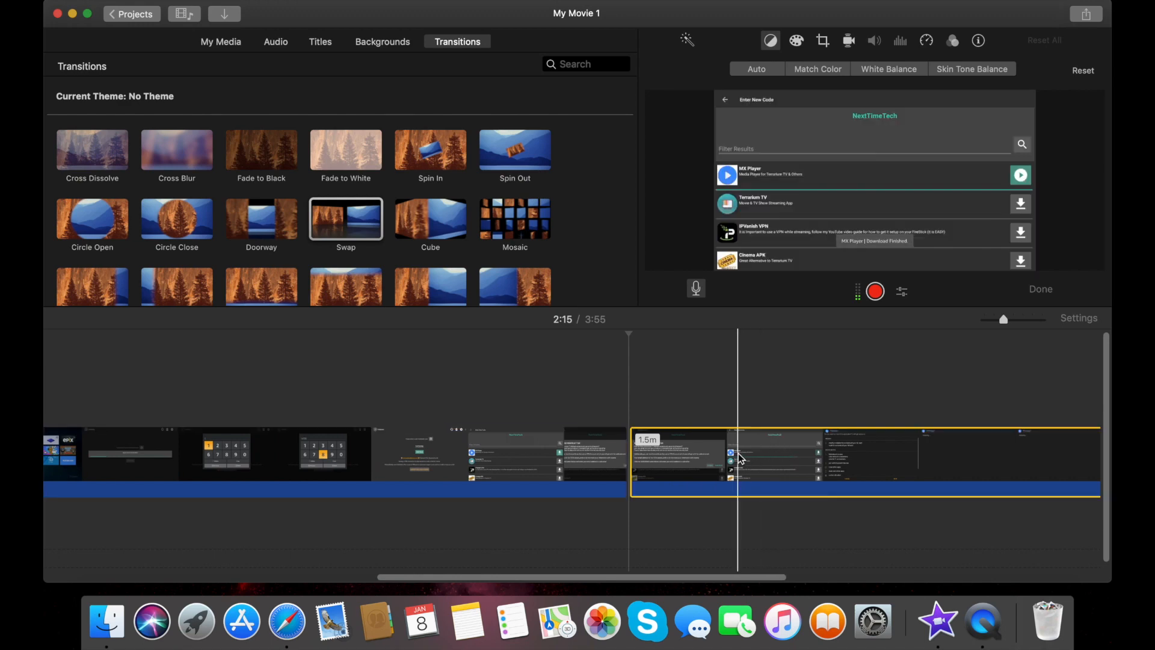
right_click(739, 459)
left_click(775, 451)
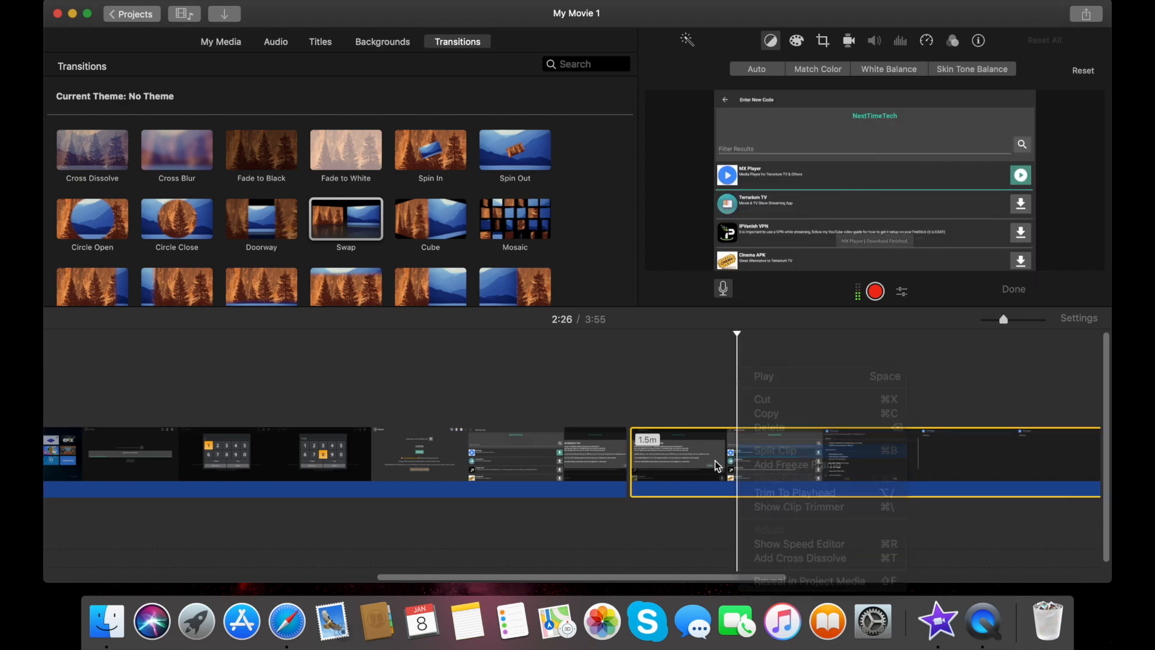
Set the short middle clip to Fast Forward 2x
left_click(688, 467)
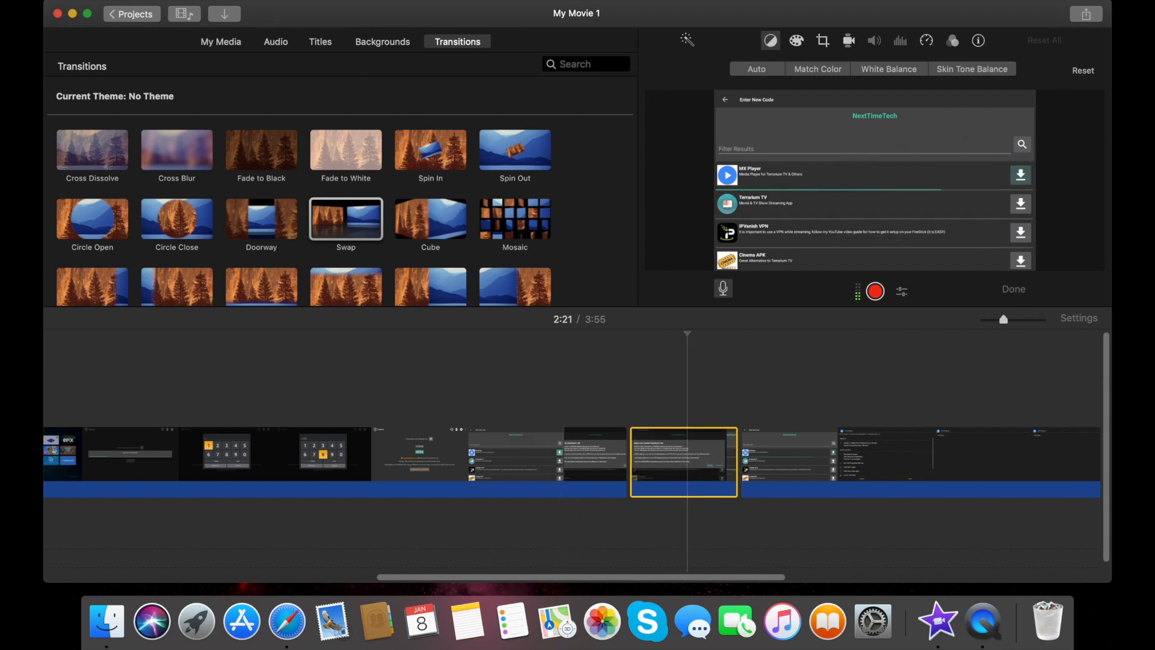
left_click(200, 0)
mouse_move(245, 0)
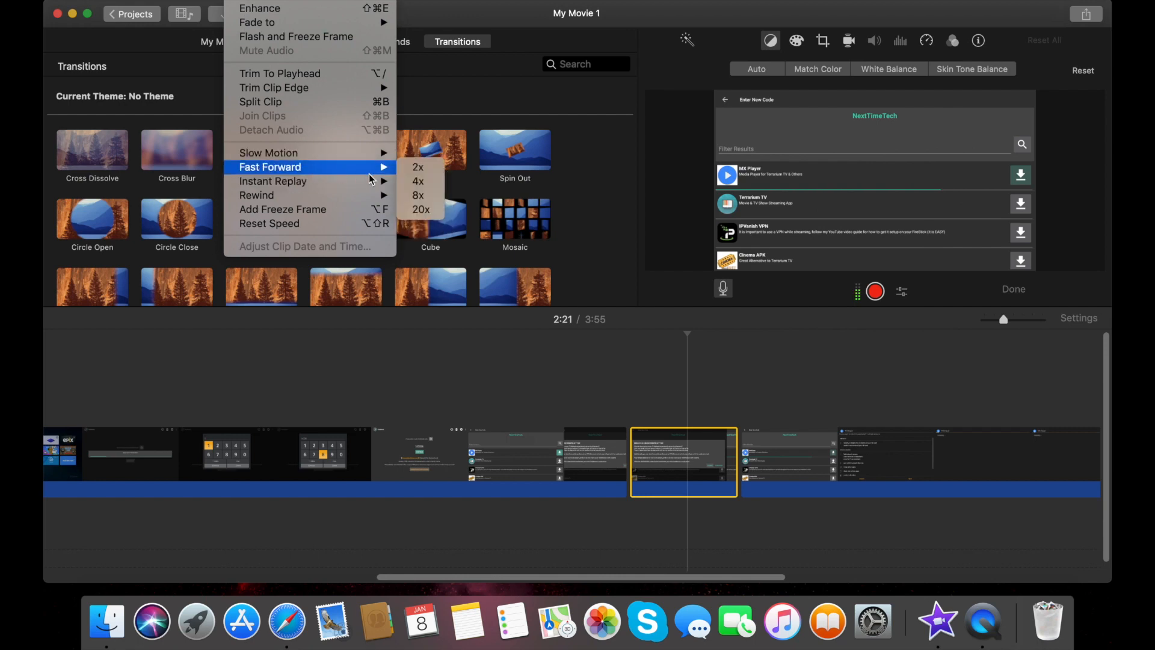
mouse_move(385, 167)
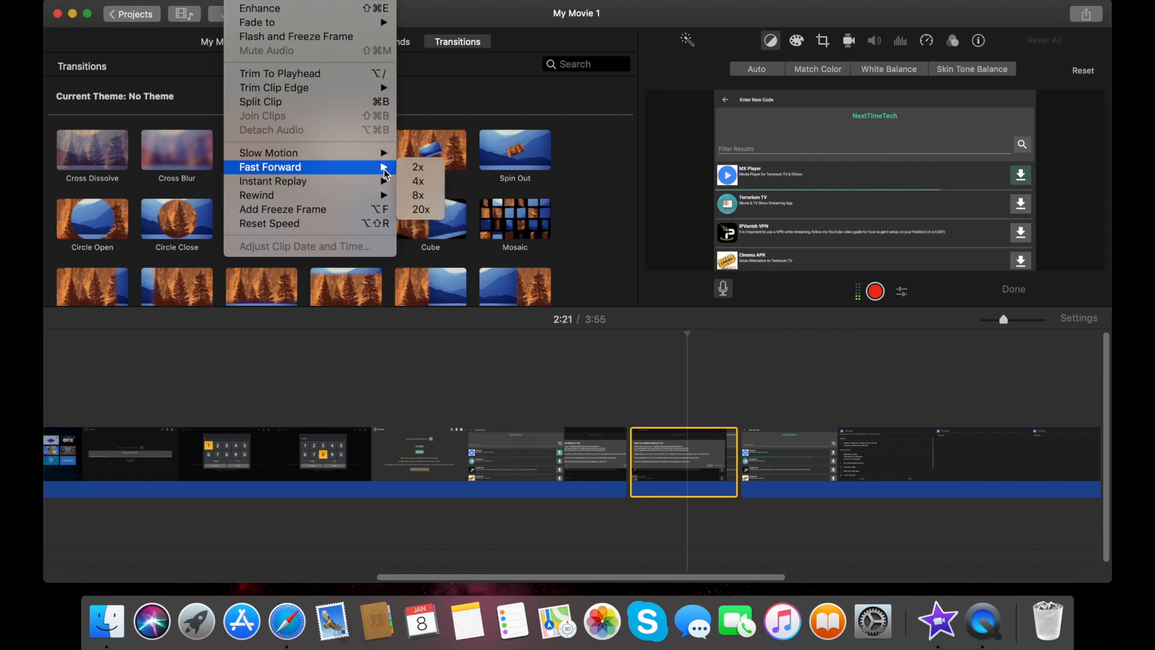
left_click(415, 172)
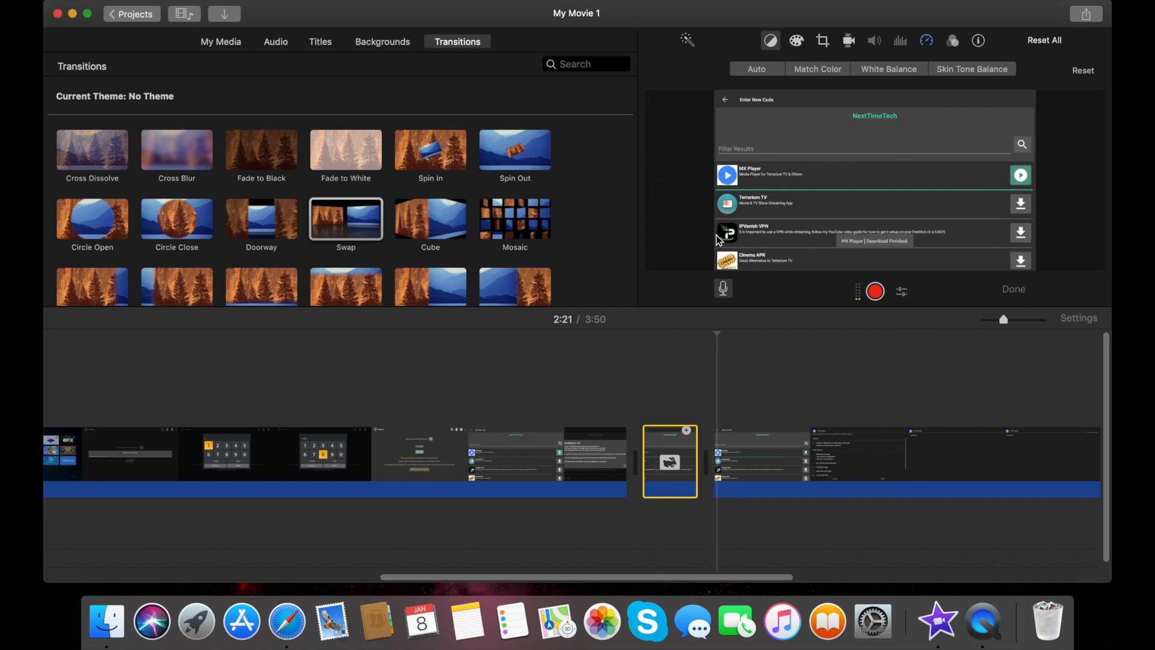
scroll(480, 402, "right", 5)
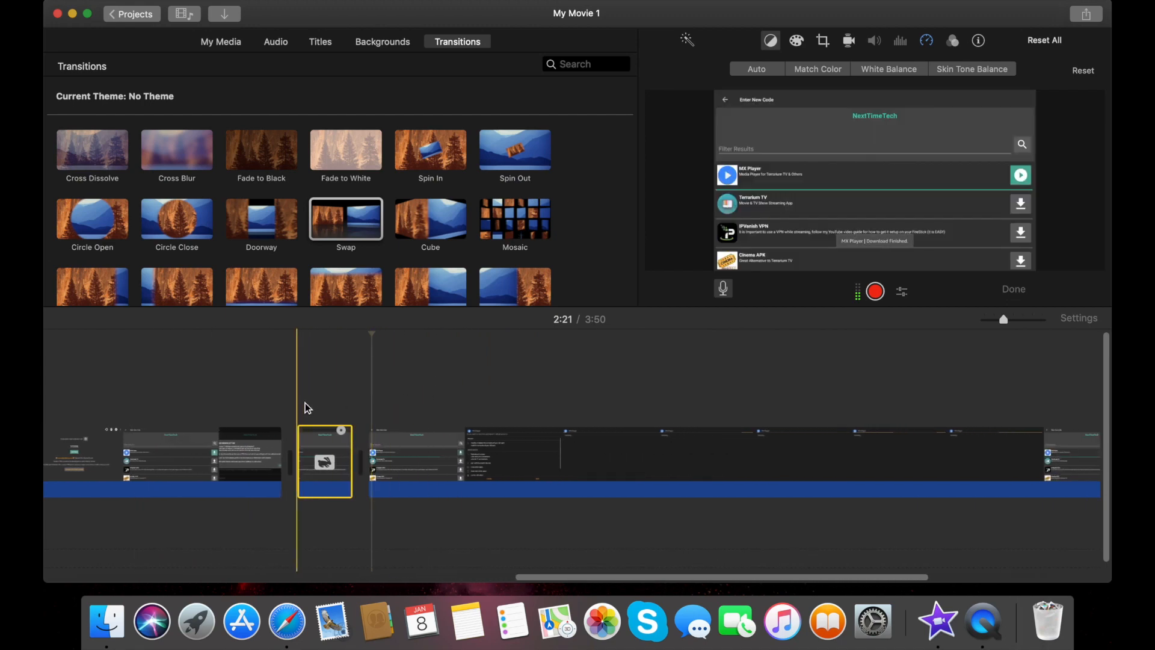
scroll(306, 407, "right", 7)
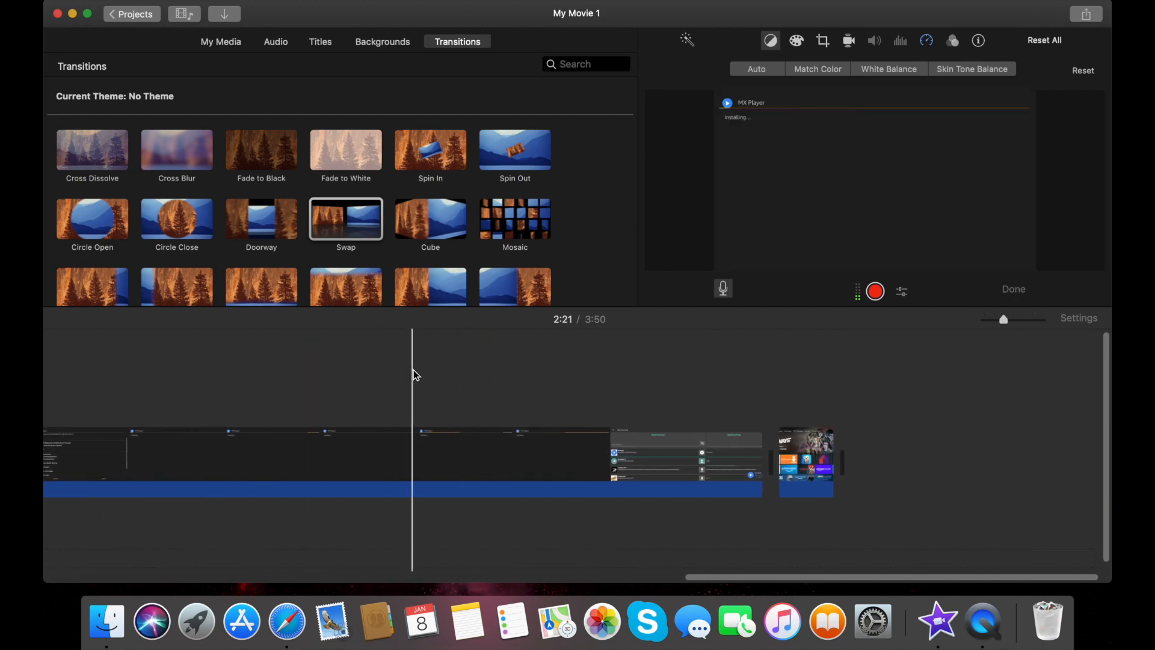
scroll(413, 374, "left", 5)
scroll(413, 371, "left", 10)
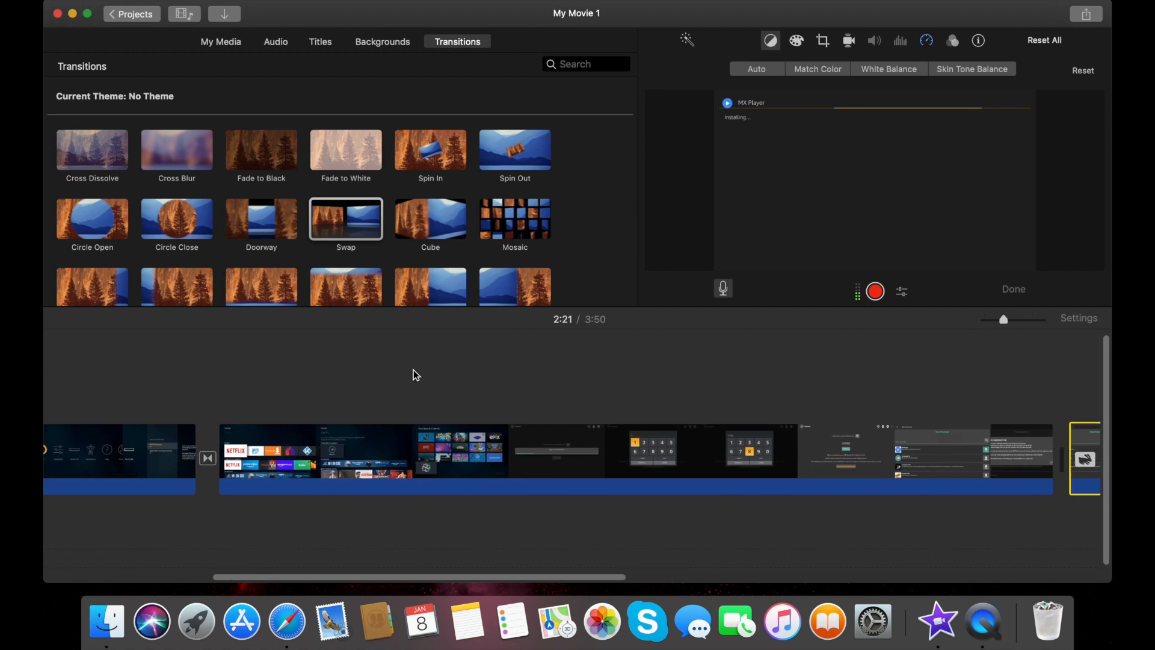
scroll(413, 370, "right", 9)
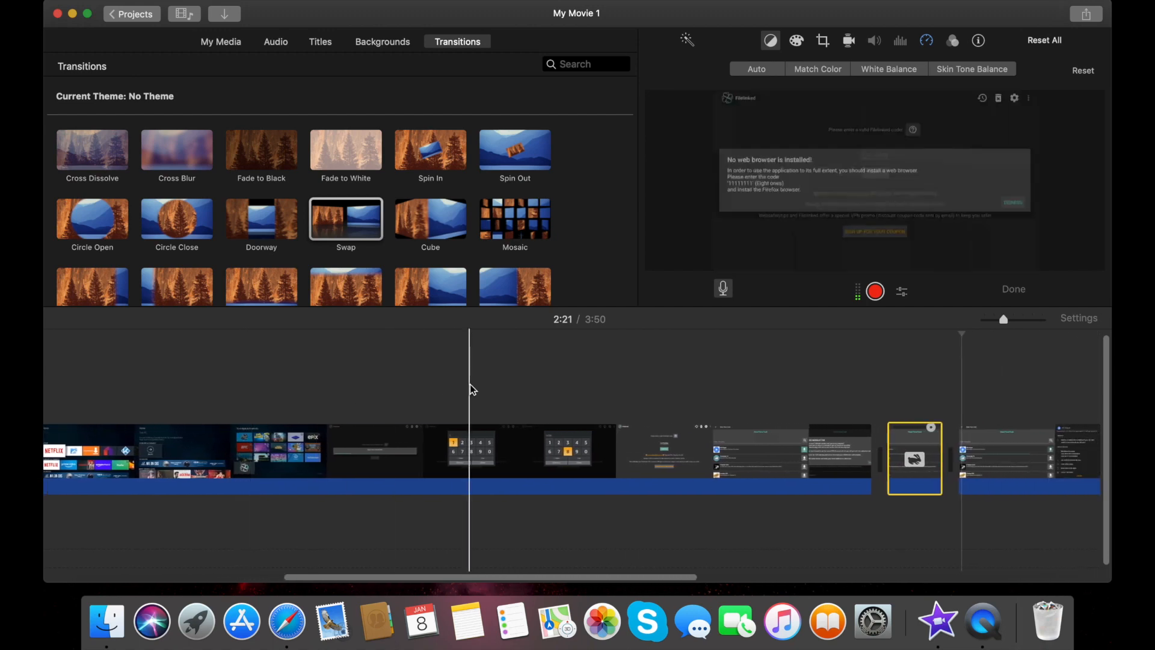
scroll(471, 383, "right", 2)
scroll(441, 399, "right", 8)
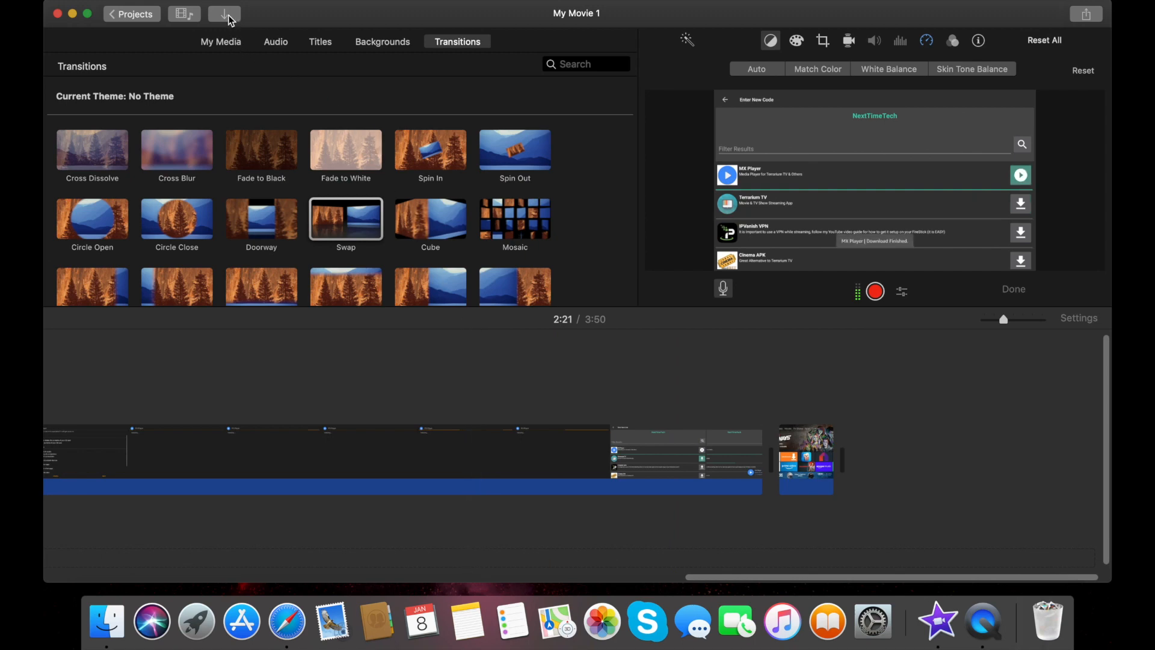
Open the Import window on the Youtube > Video Ending Pic folder
left_click(220, 45)
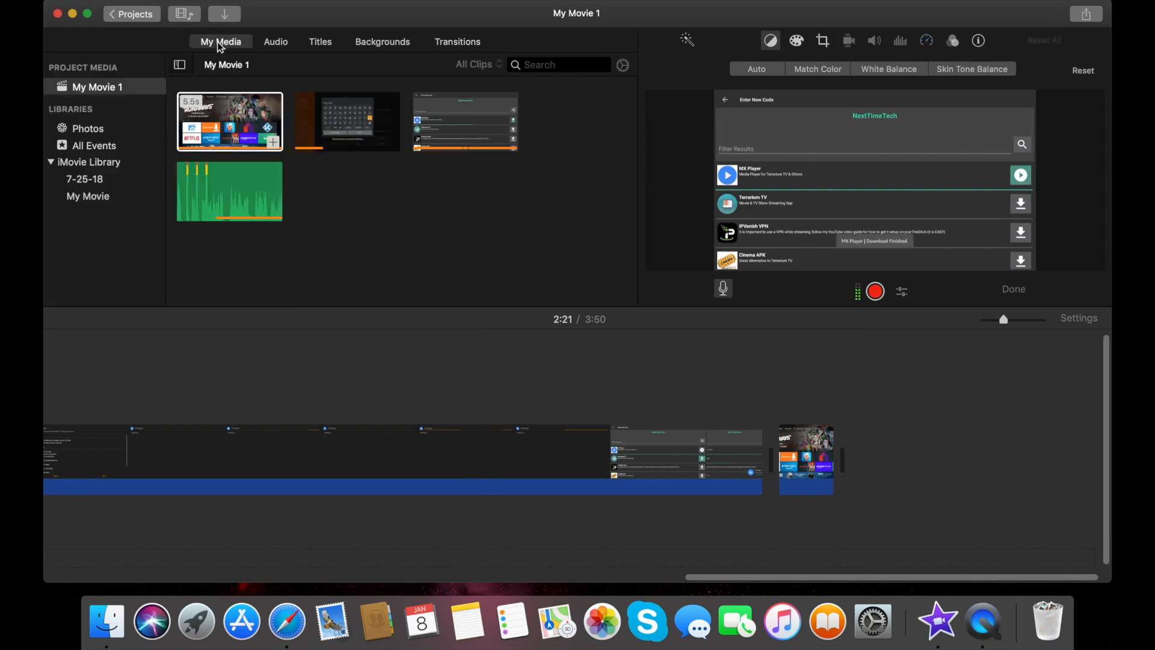
left_click(223, 14)
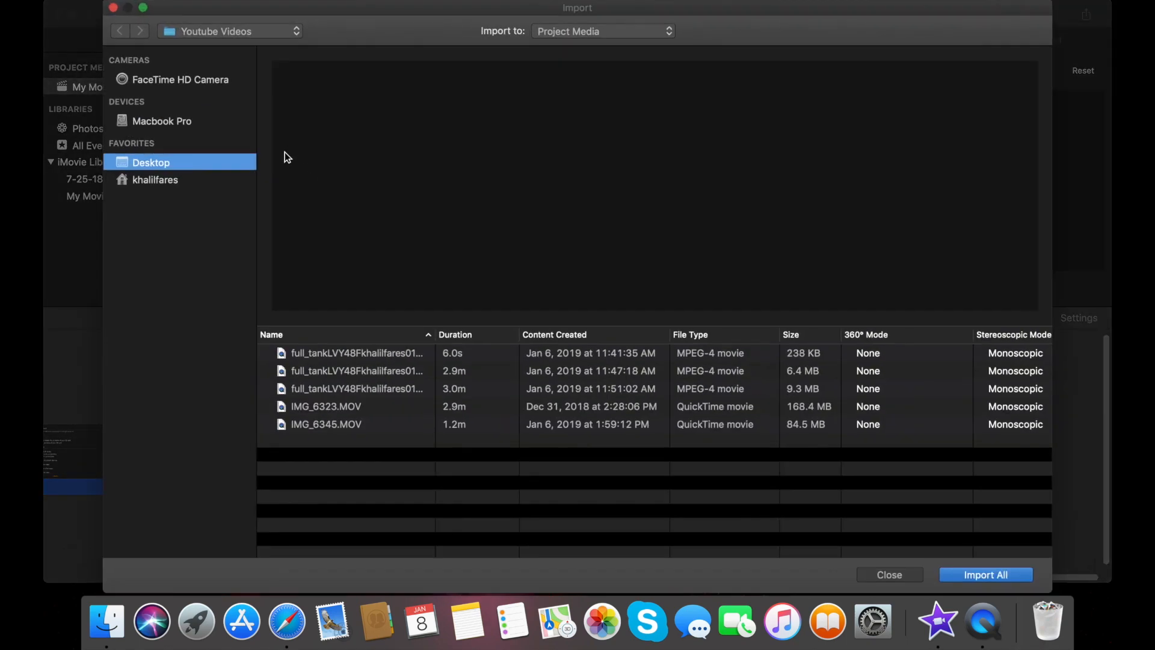
left_click(266, 30)
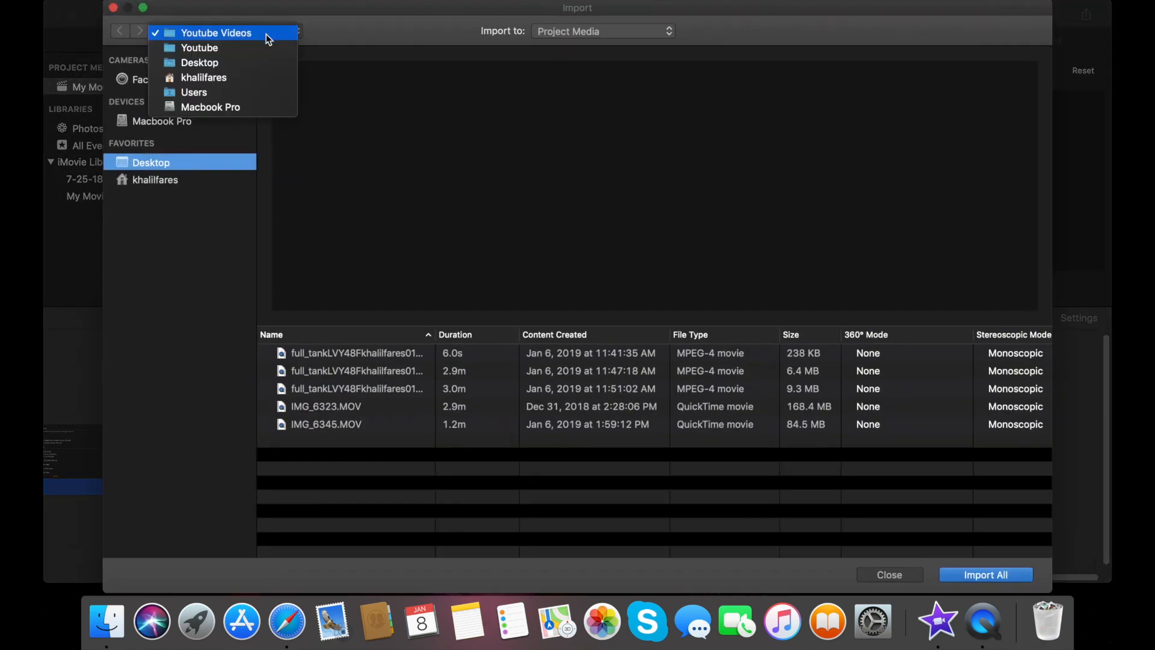
left_click(241, 49)
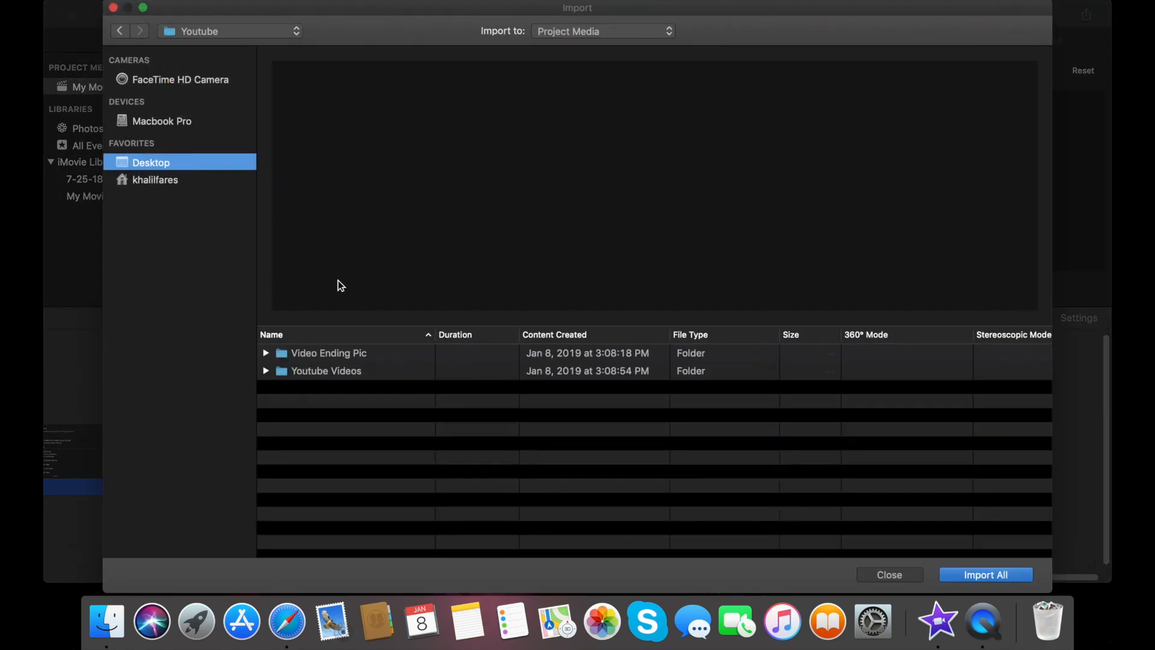
double_click(340, 355)
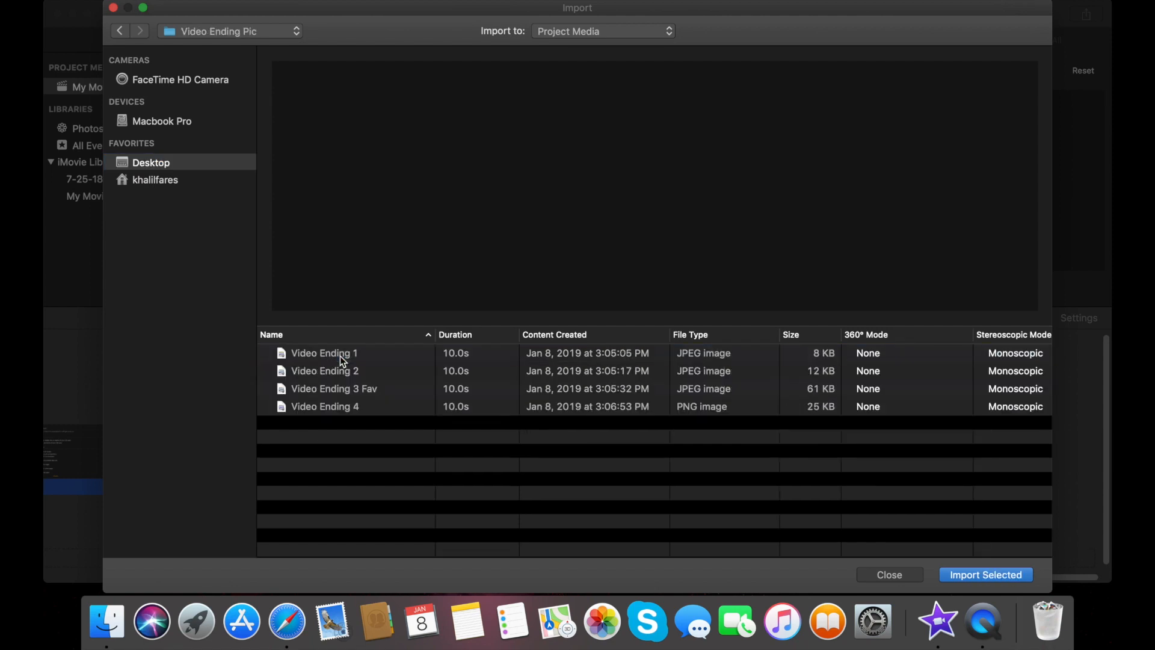
Preview the ending images, import Video Ending 3 Fav and place it at the movie's end
left_click(341, 356)
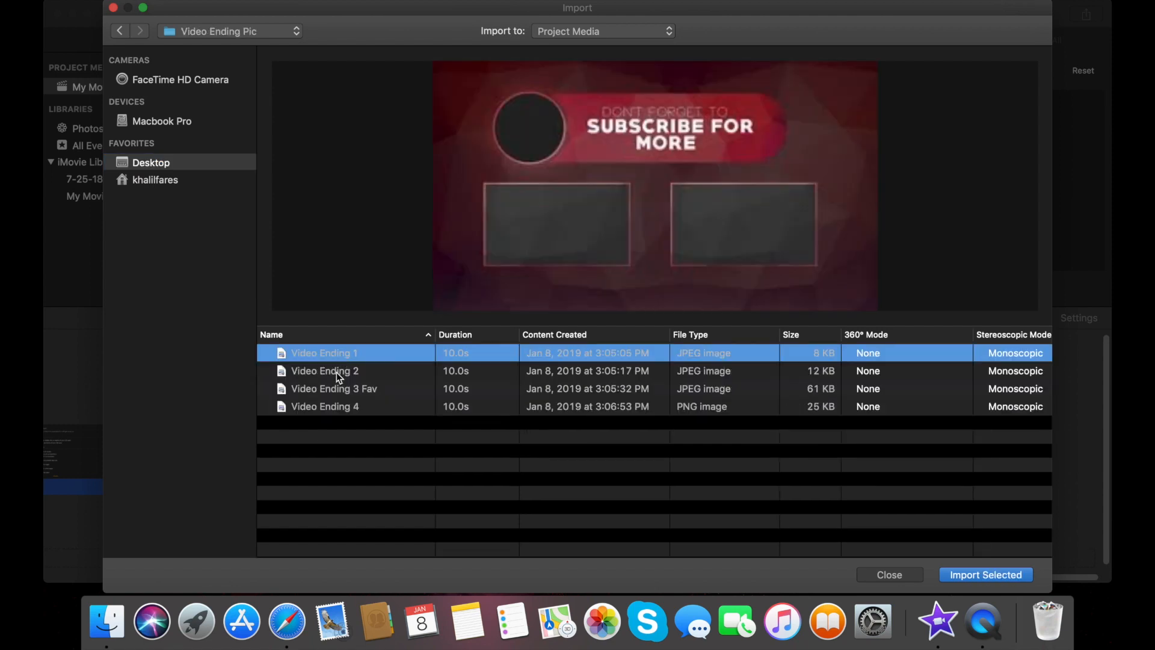
left_click(336, 373)
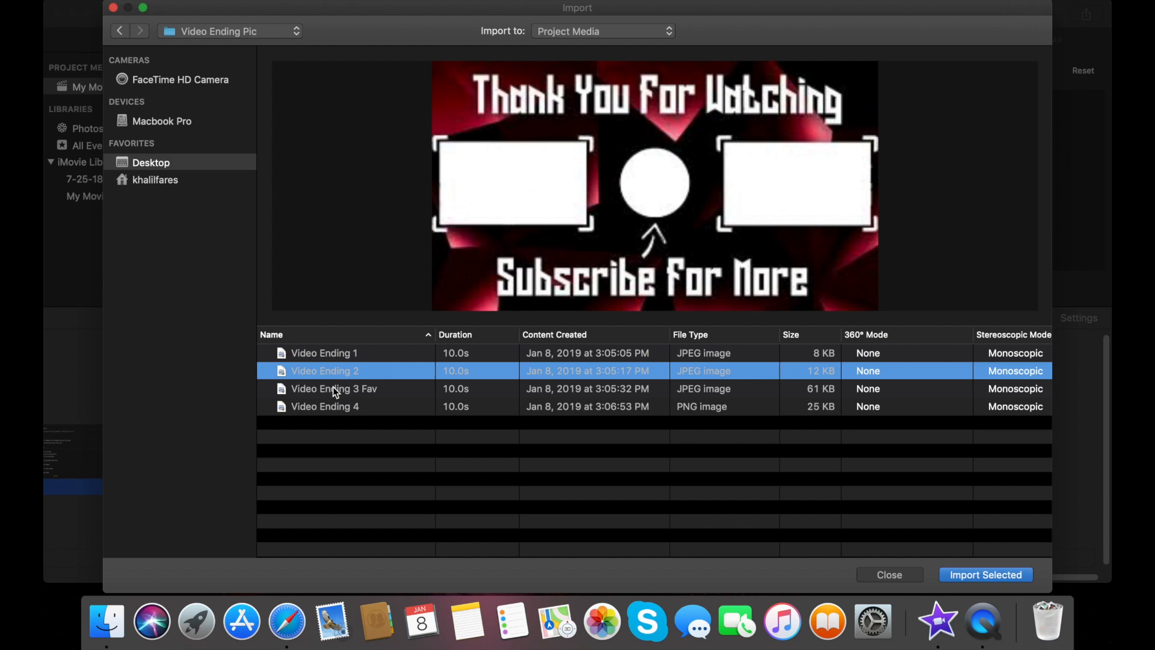
left_click(334, 388)
left_click(331, 405)
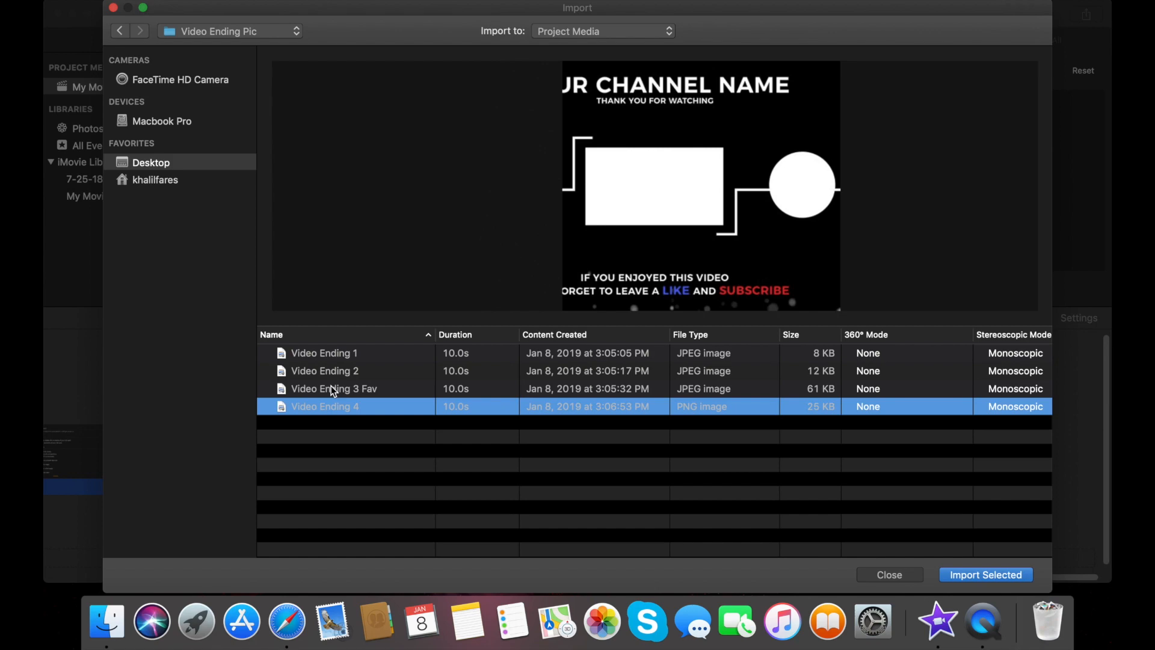
left_click(334, 389)
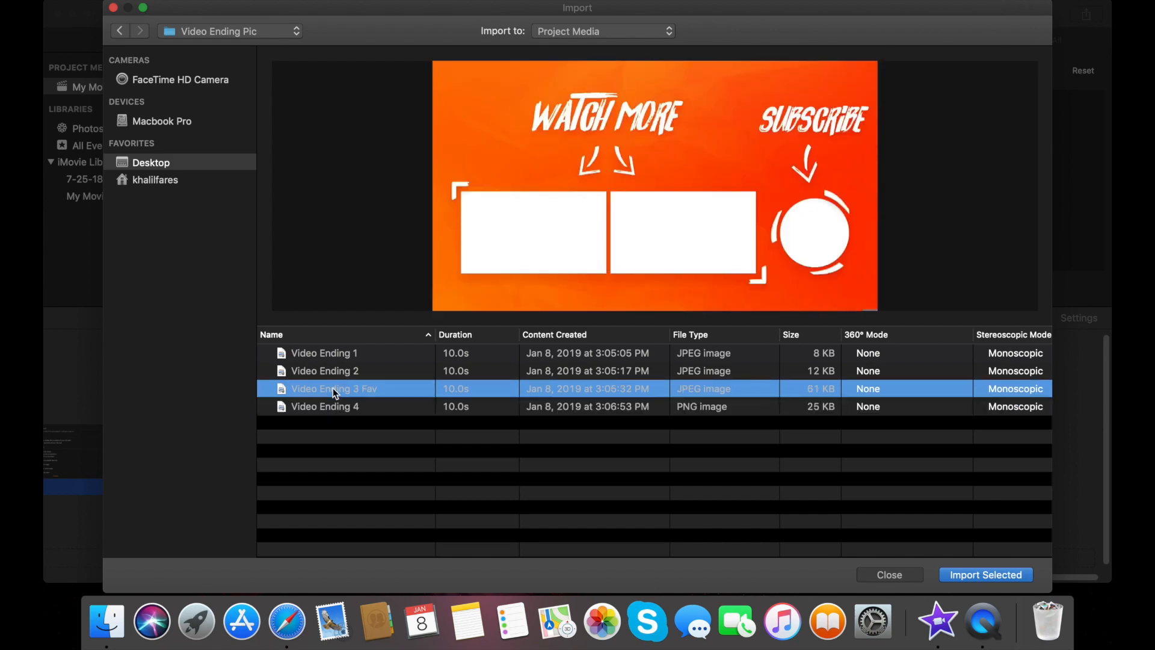
double_click(334, 390)
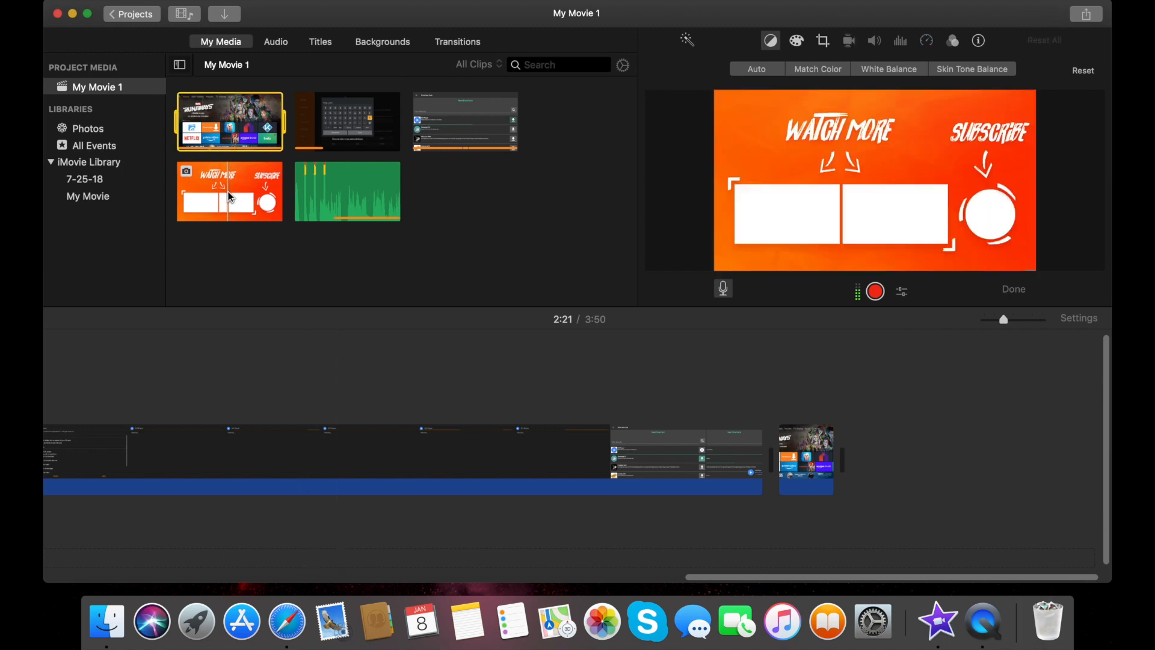
left_click_drag(230, 196, 867, 452)
scroll(823, 406, "right", 3)
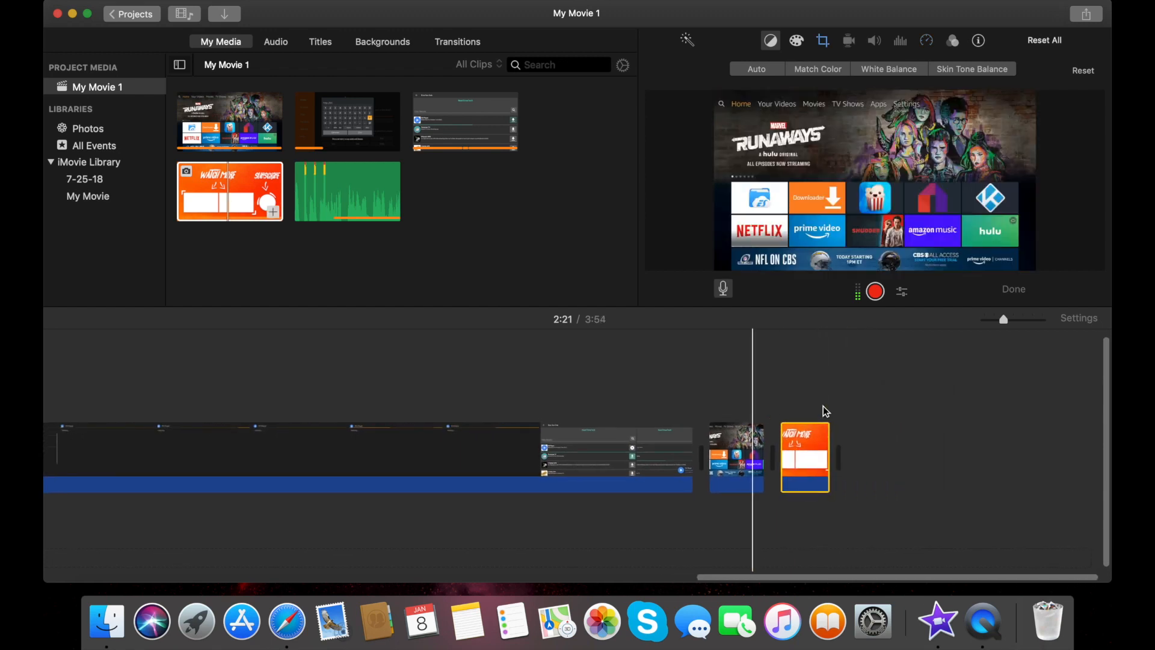
Switch the end-screen clip's cropping style from Ken Burns to Fit
left_click(807, 458)
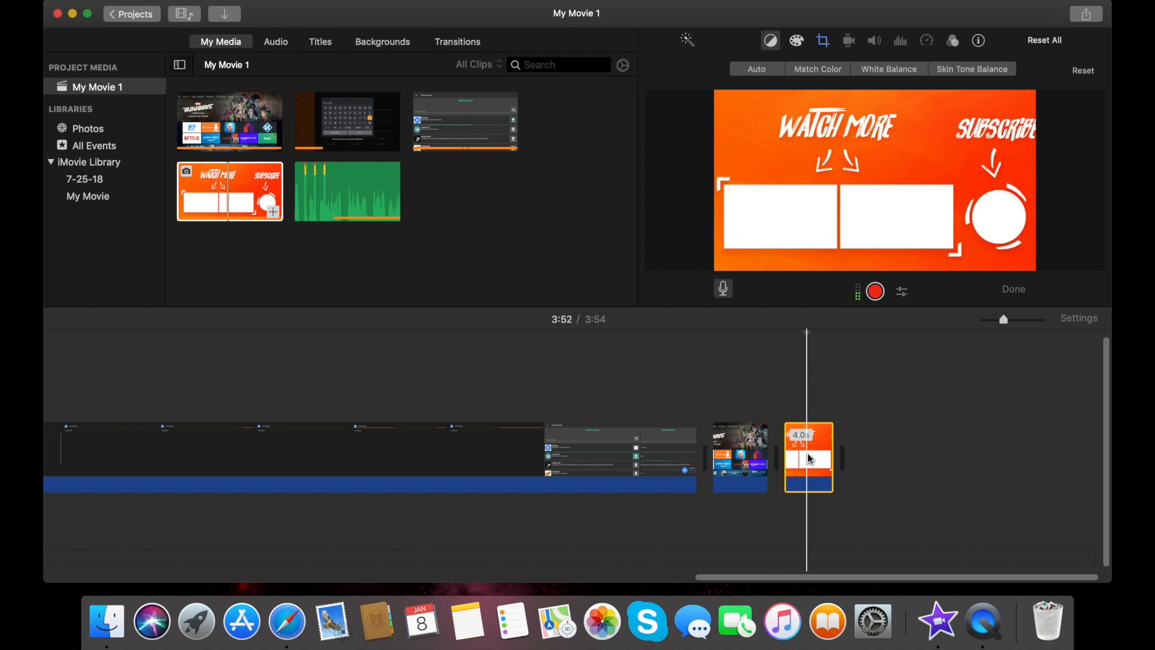
key("c")
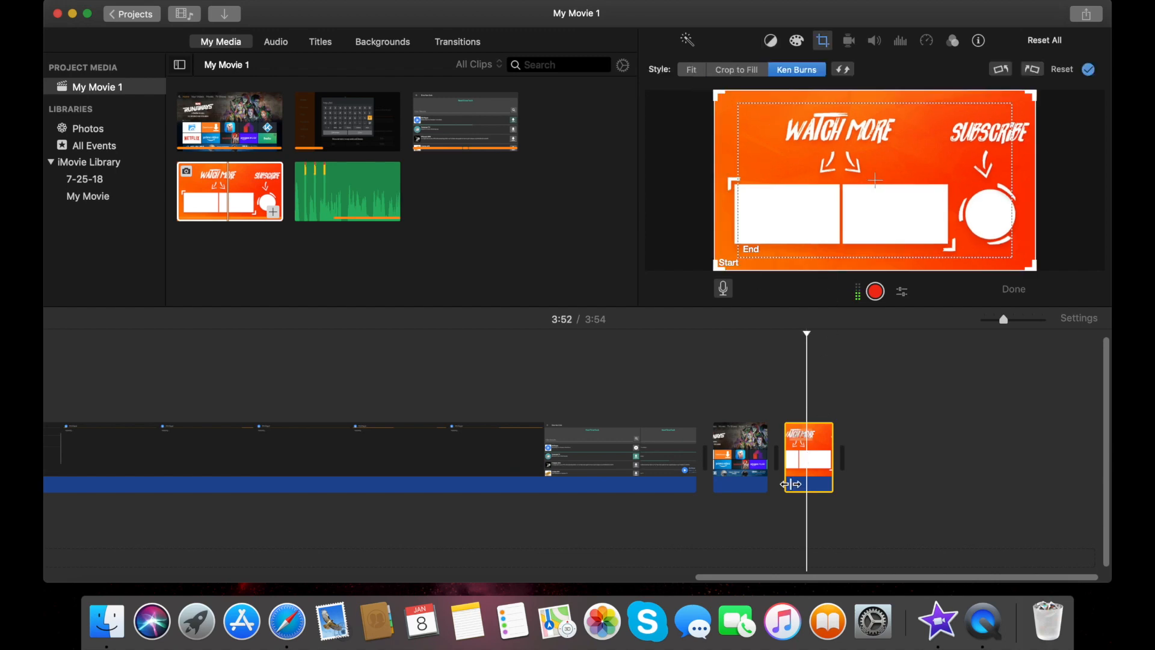
left_click(692, 70)
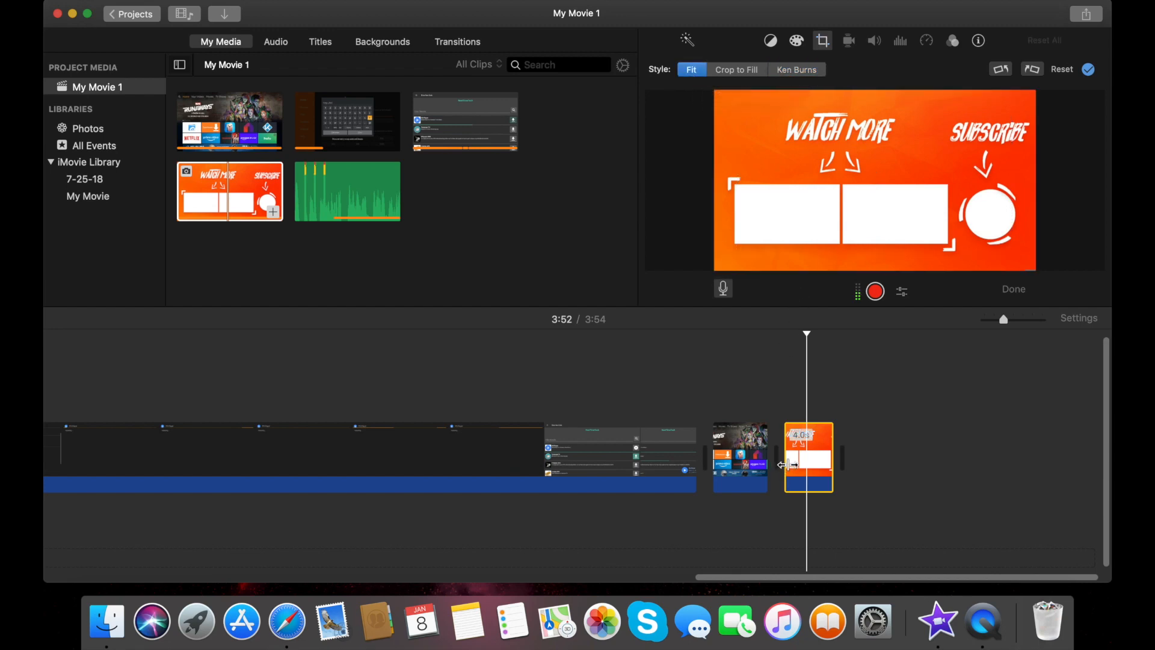
left_click(712, 346)
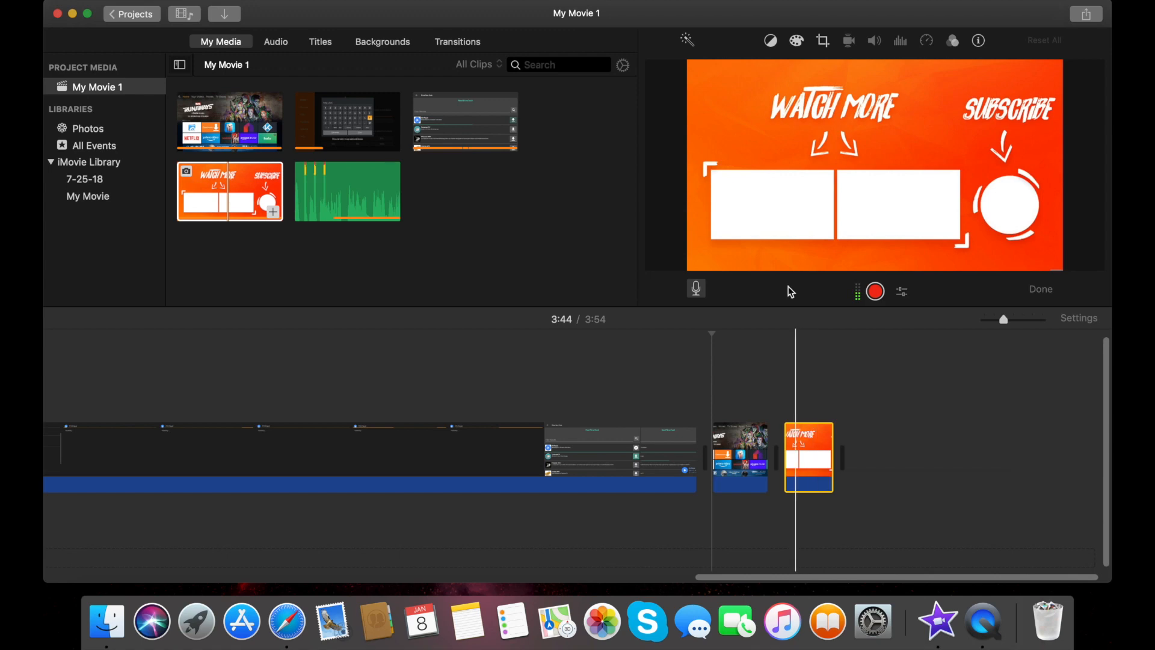
left_click(807, 471)
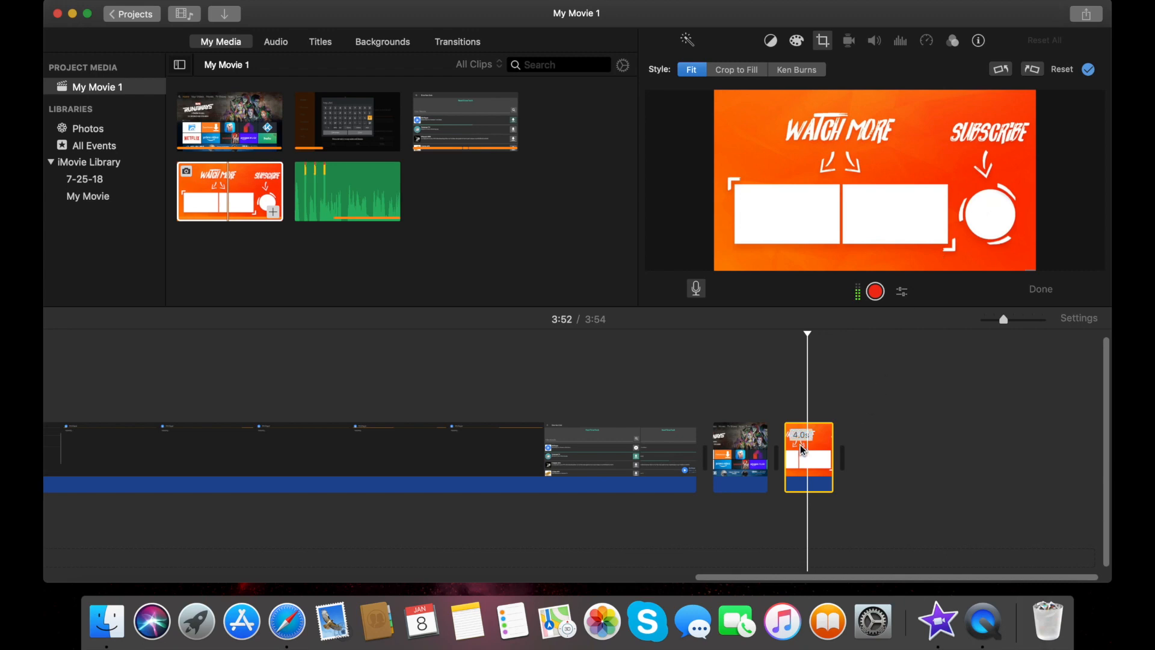
Drag the end-screen clip out to about 20s and drop a Cross Blur transition before it
left_click_drag(834, 461, 999, 438)
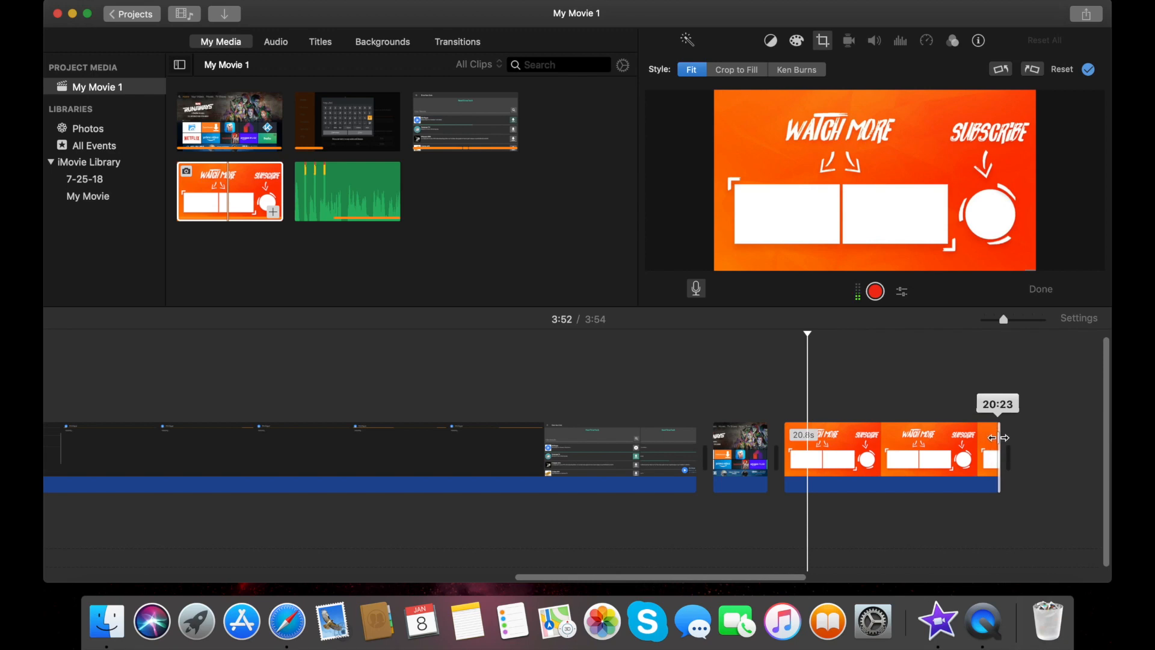
left_click_drag(999, 438, 1001, 441)
left_click(859, 448)
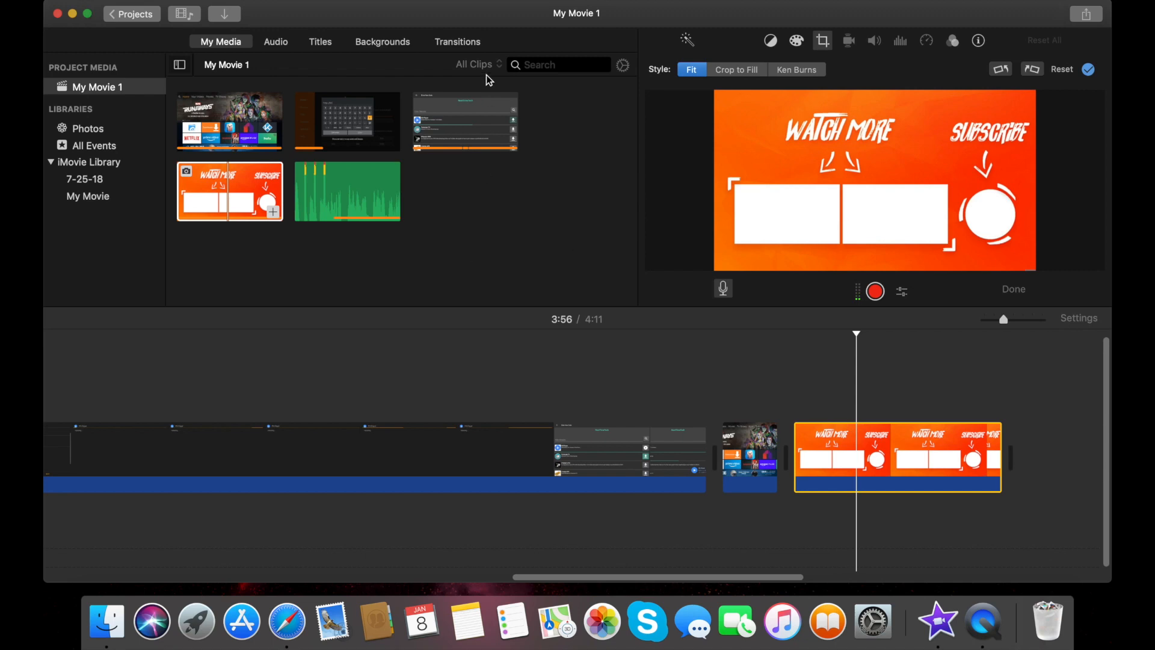
left_click(458, 42)
left_click_drag(207, 159, 775, 470)
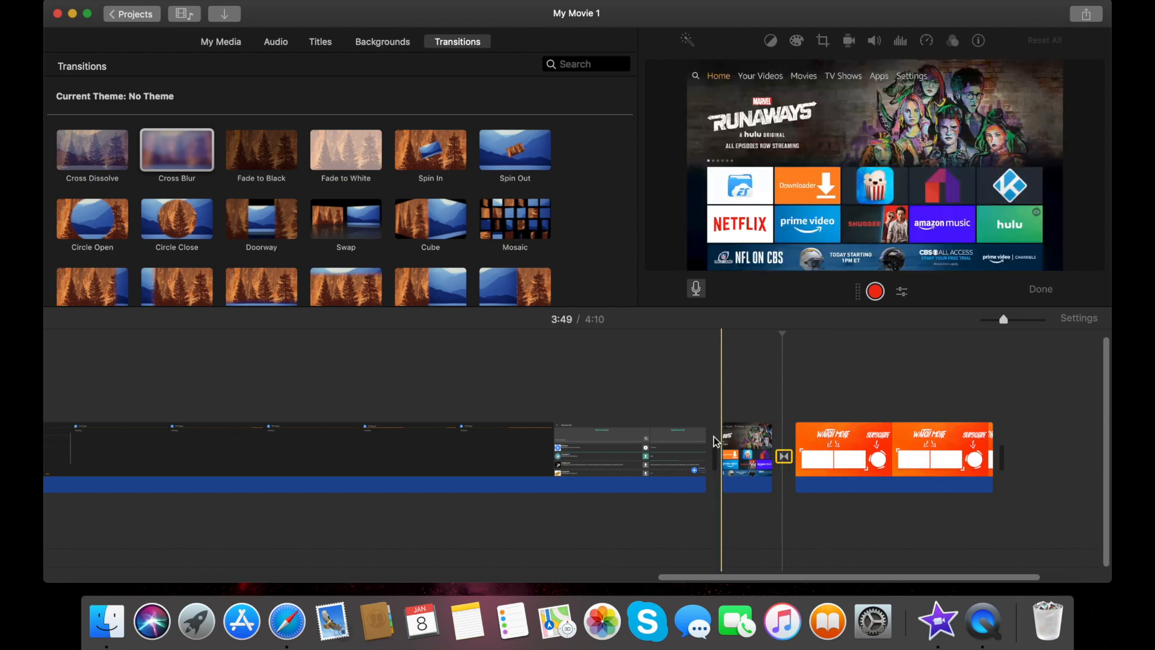
Extend the NexTutorial title clip to 8.0s and trim the end-screen clip to about 20.2s
scroll(431, 414, "left", 15)
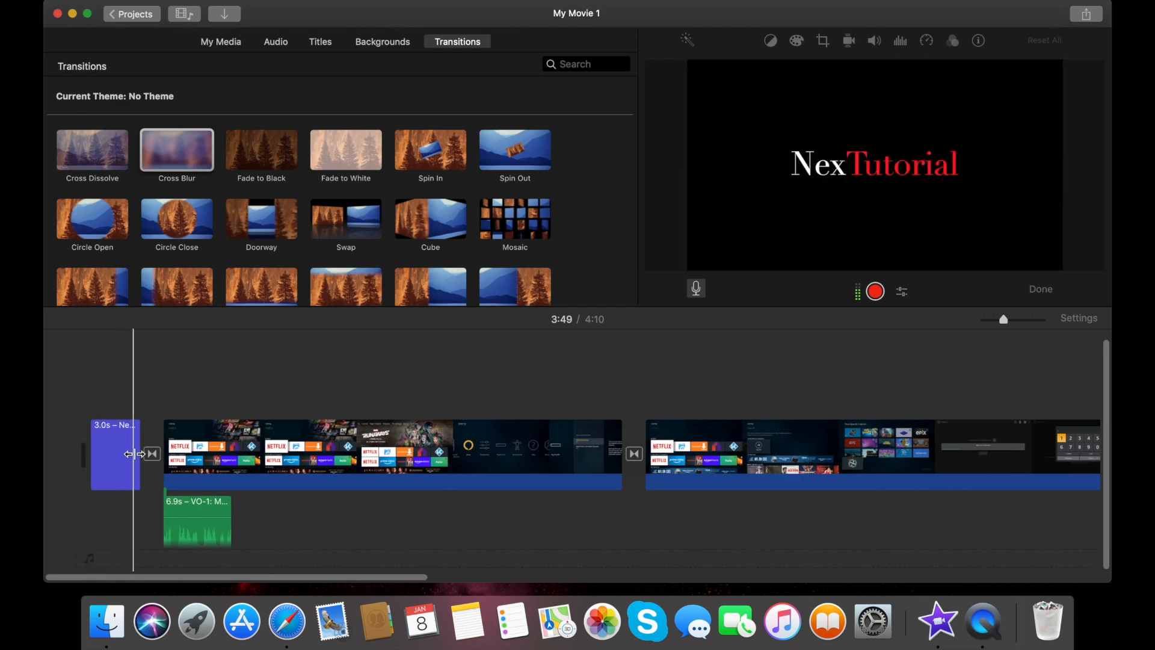
left_click_drag(138, 456, 189, 456)
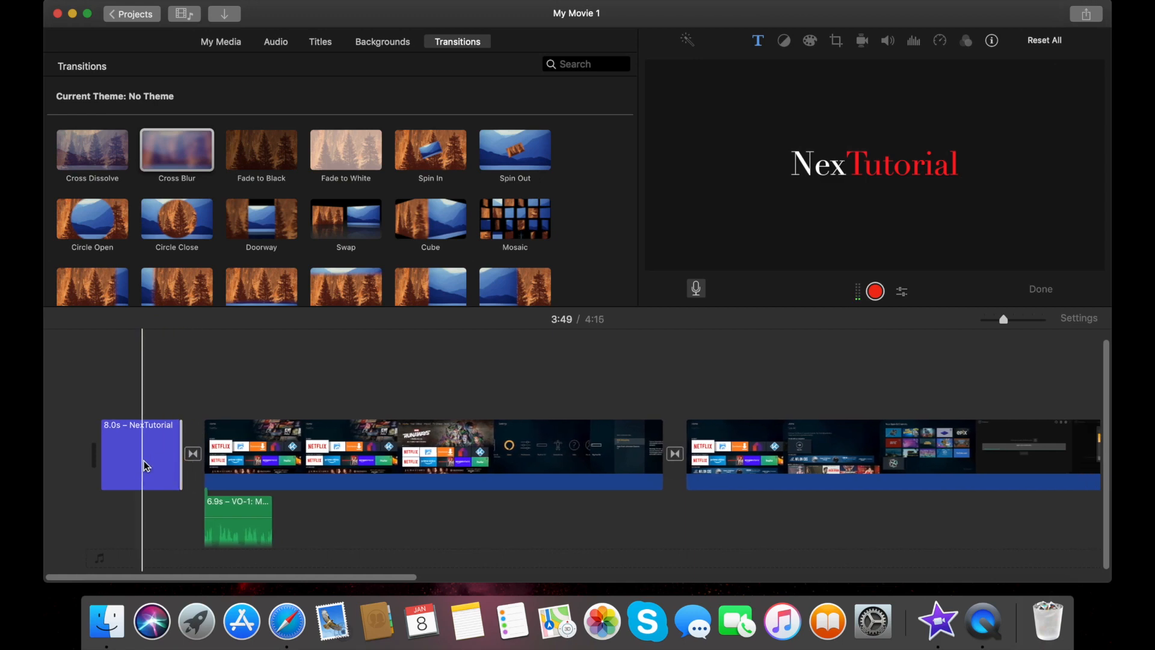
scroll(161, 449, "right", 5)
scroll(161, 448, "right", 10)
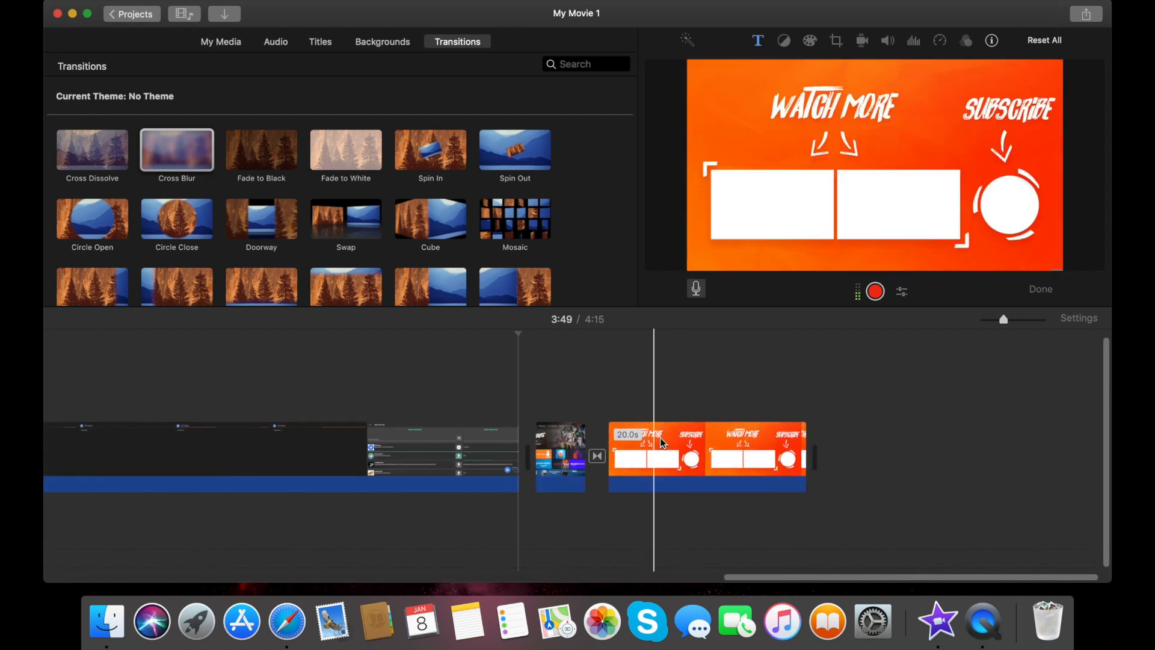
left_click_drag(805, 451, 809, 450)
left_click(608, 395)
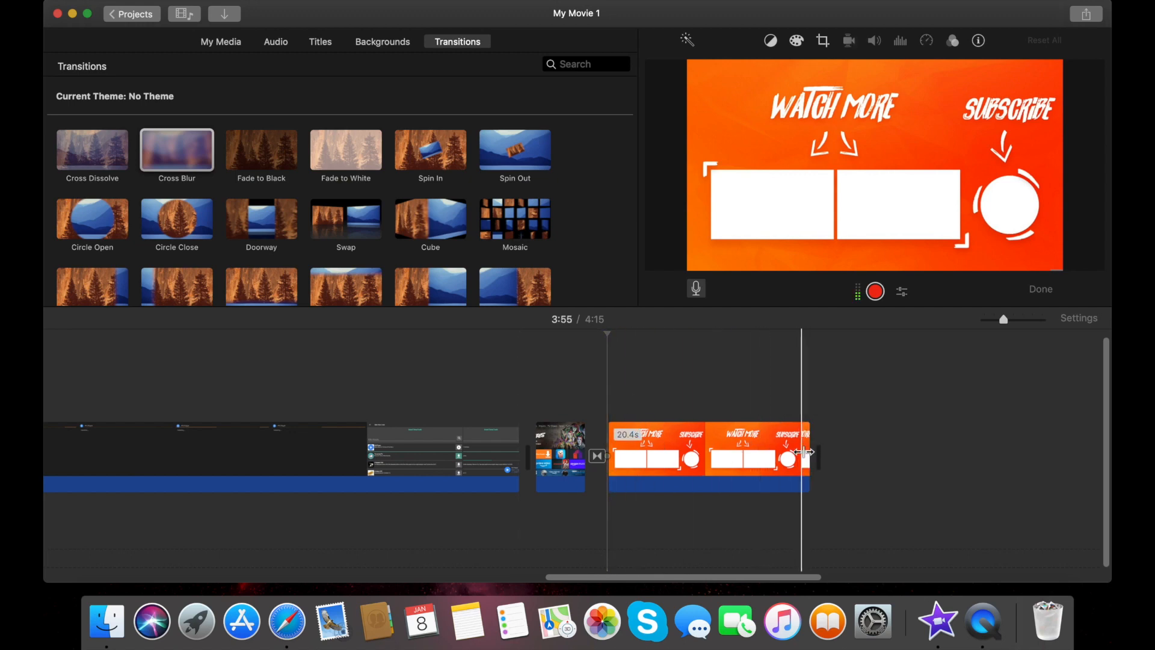
left_click_drag(810, 451, 805, 451)
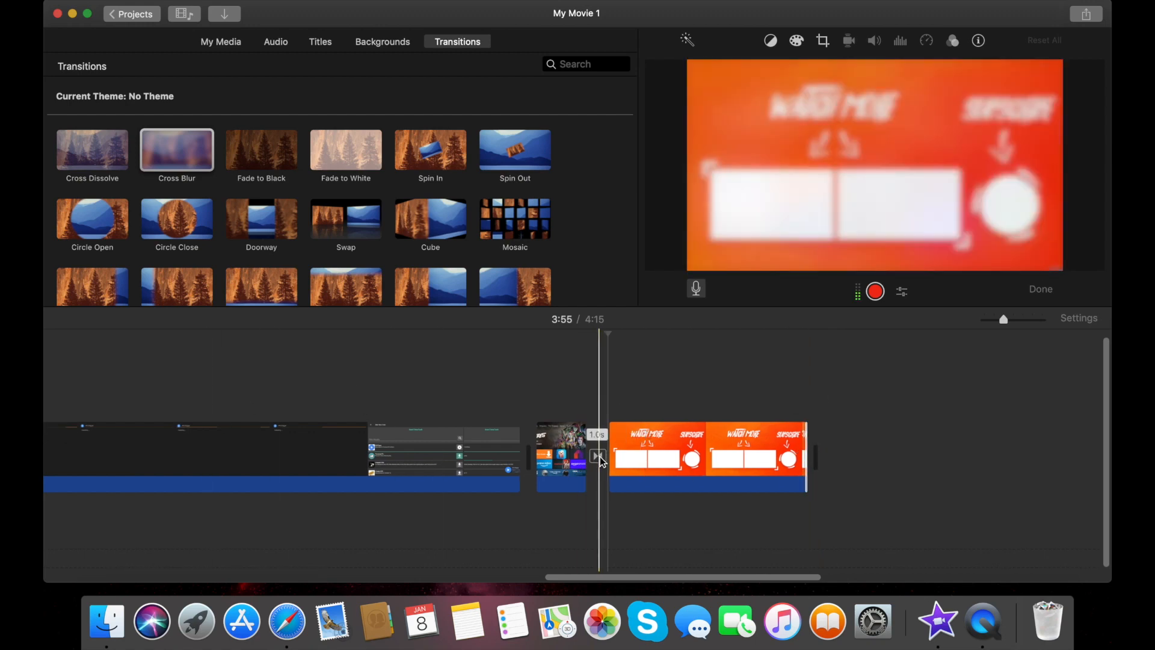
scroll(308, 399, "left", 15)
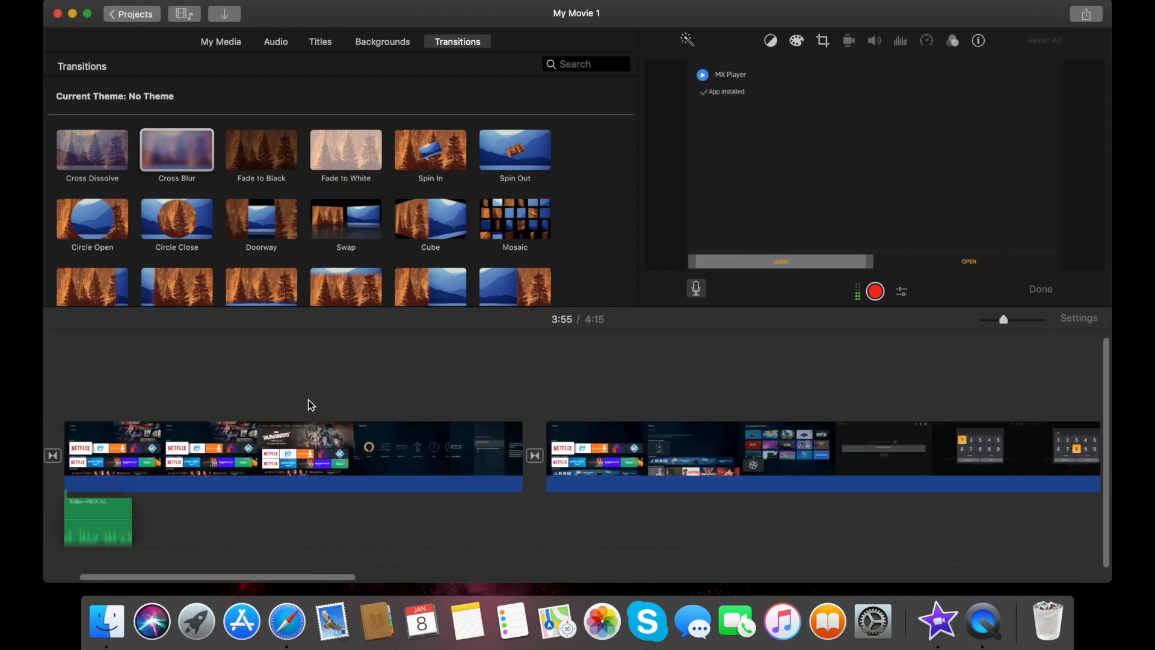
Drop 'Alan Walker - Fade [NCS Release]' from iTunes beneath the title clip at the movie's start
left_click(127, 451)
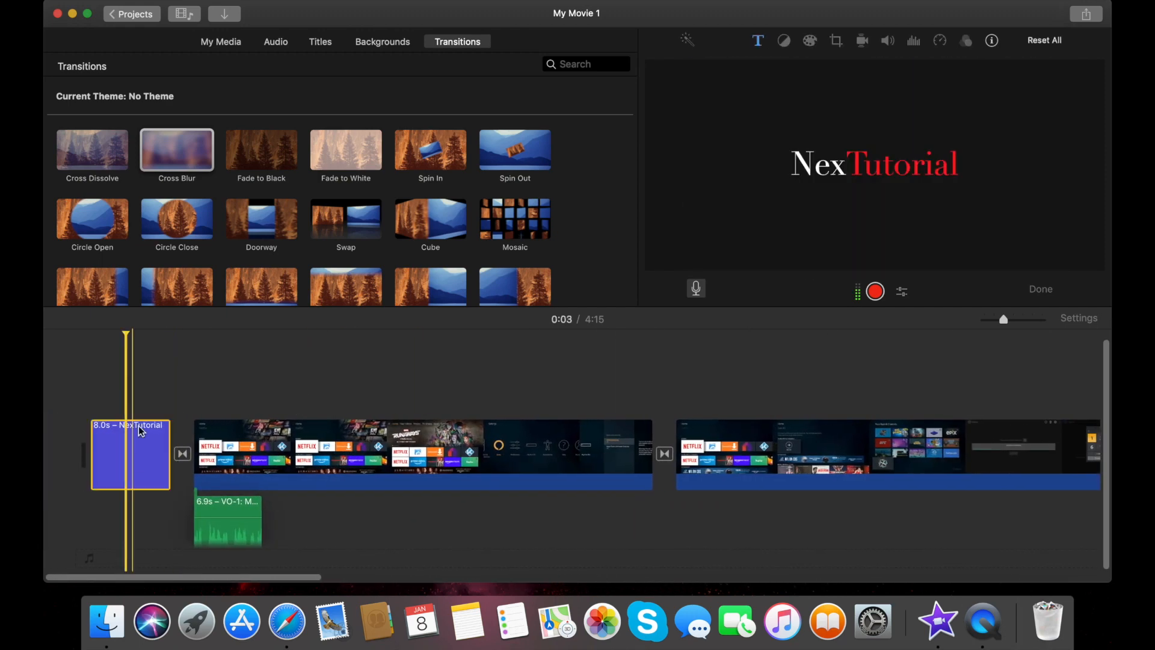
left_click(275, 42)
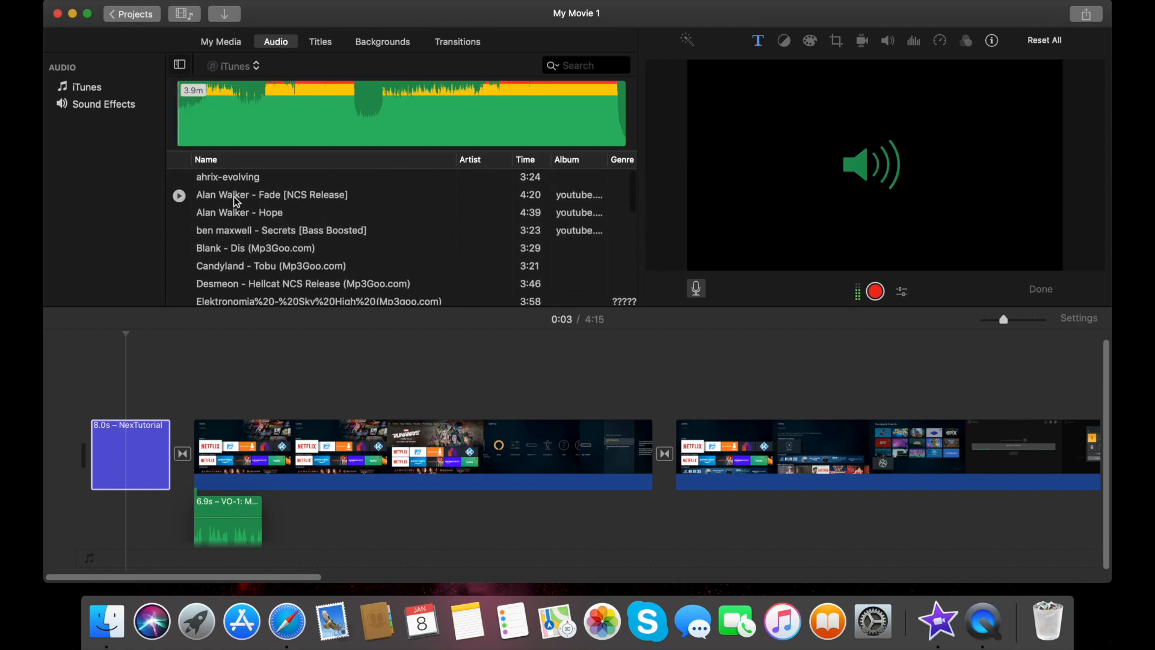
left_click_drag(124, 434, 82, 532)
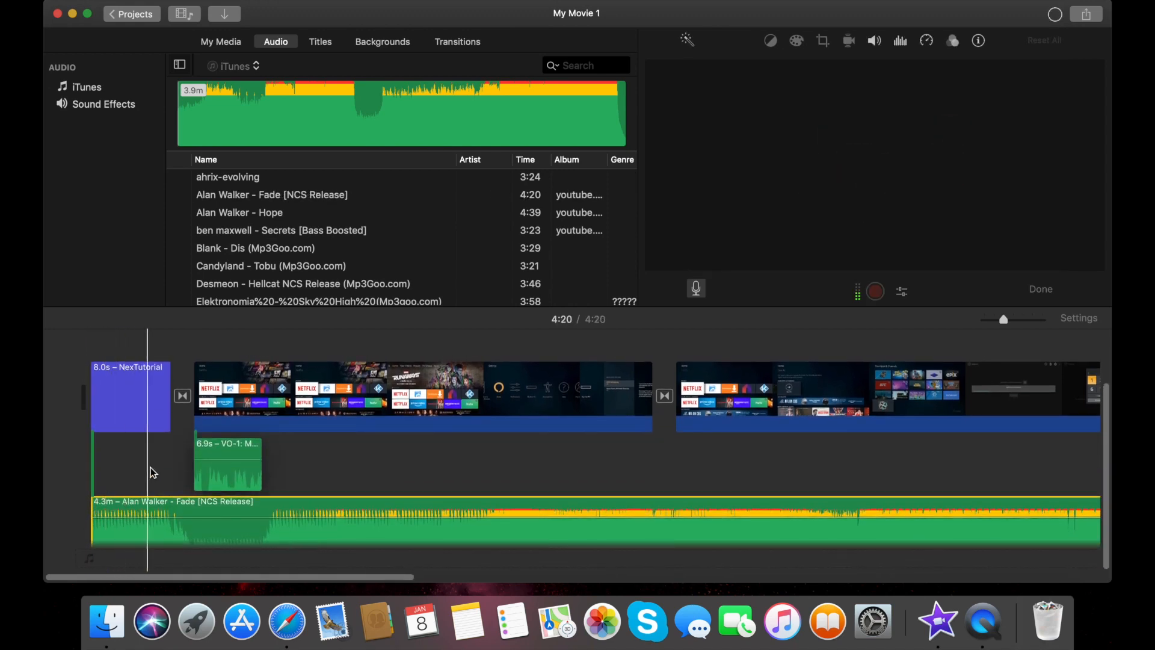
Split the song at 0:08, delete the first piece, then undo to restore the 8.6s clip
left_click(184, 500)
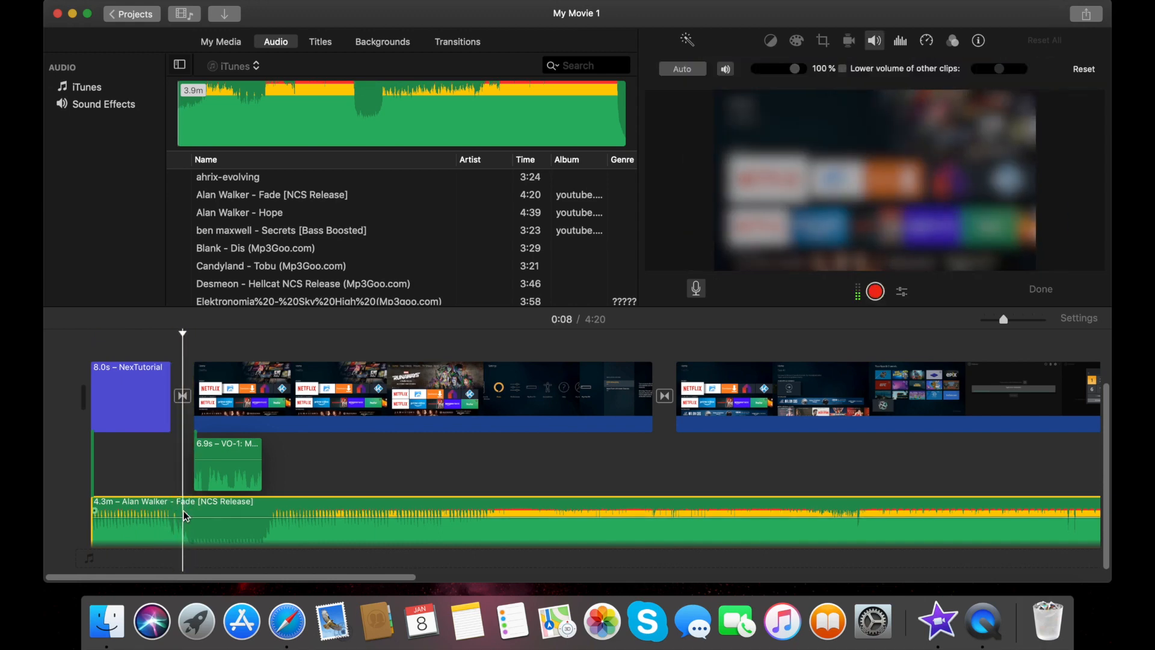
right_click(185, 515)
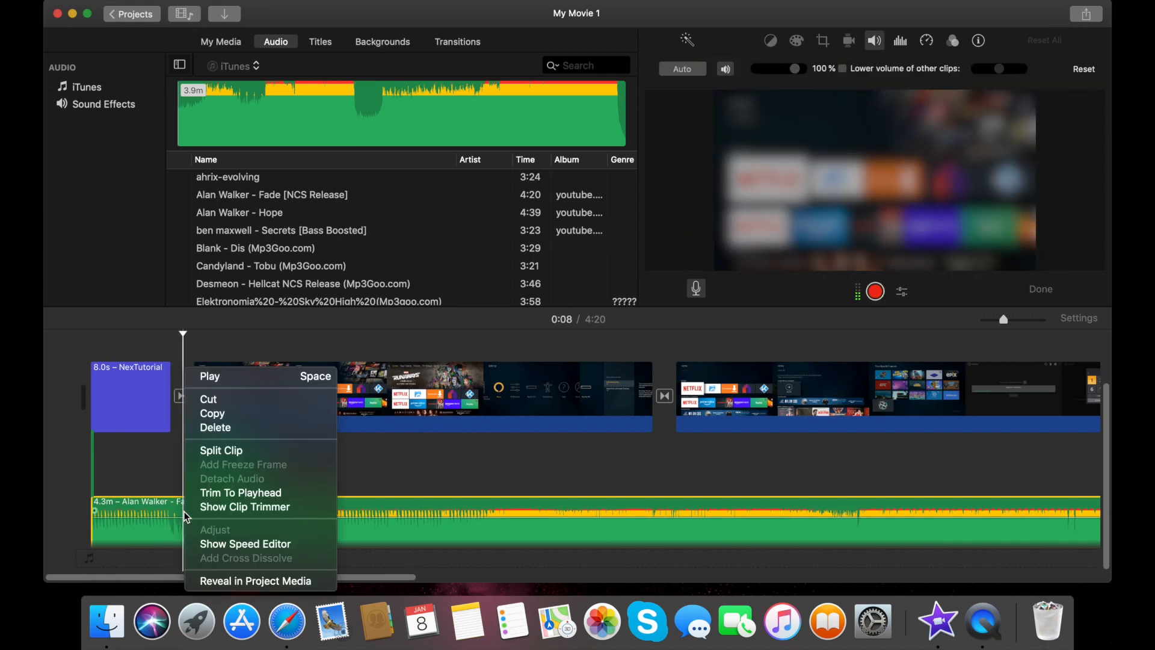
left_click(215, 453)
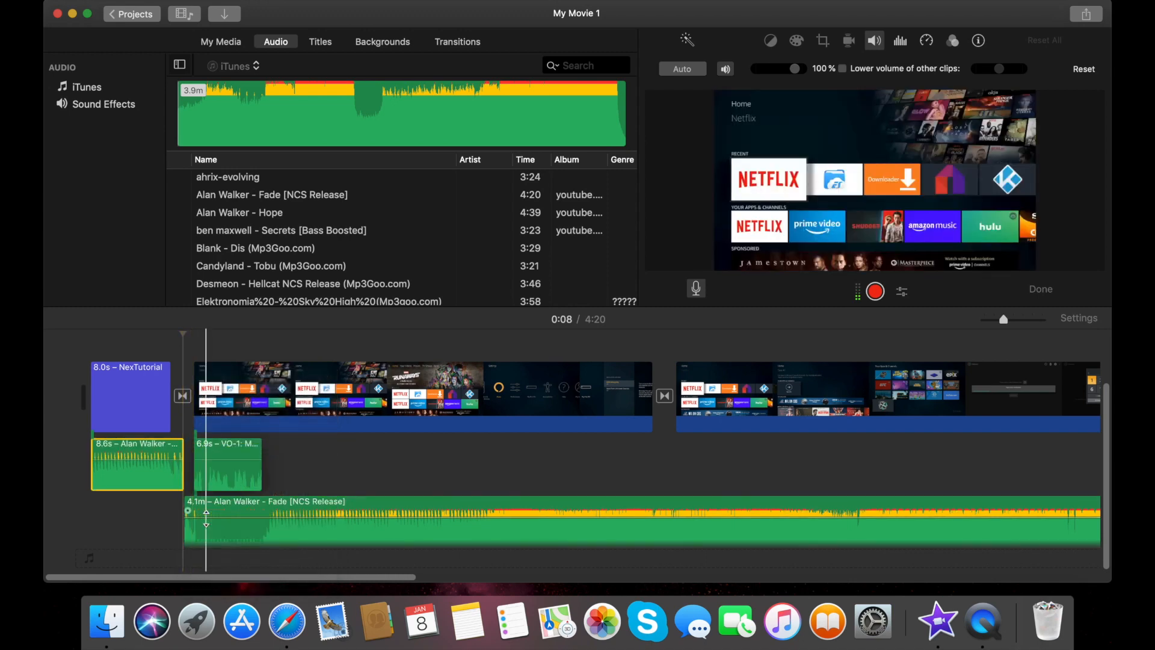
key("Delete")
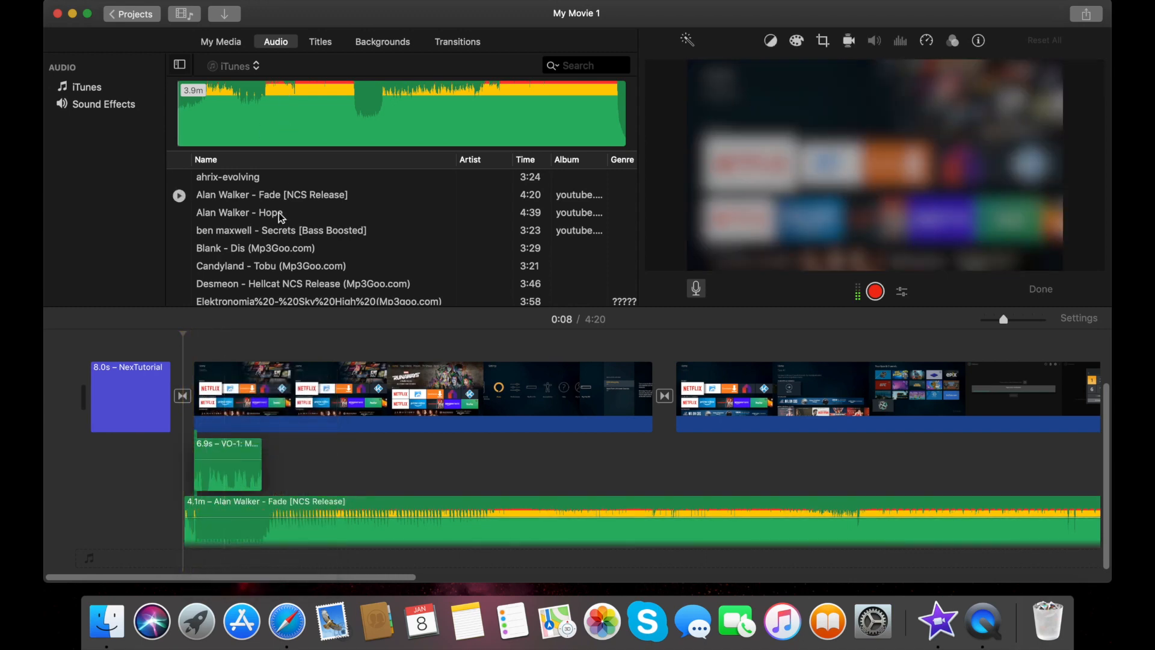
left_click(175, 0)
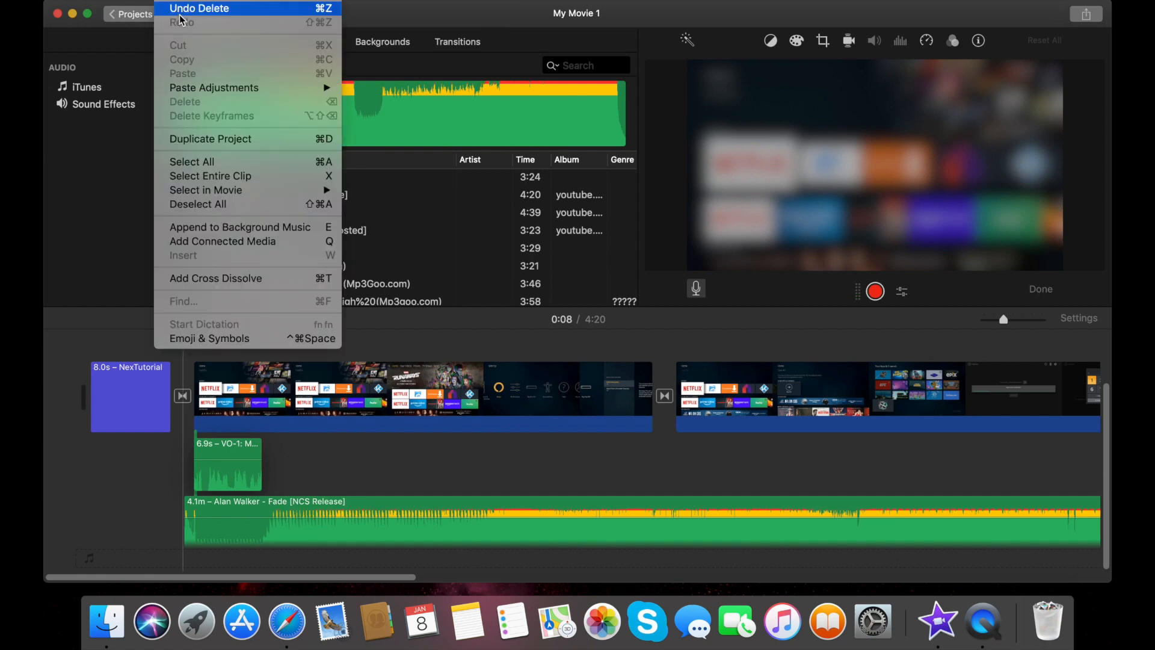
left_click(198, 8)
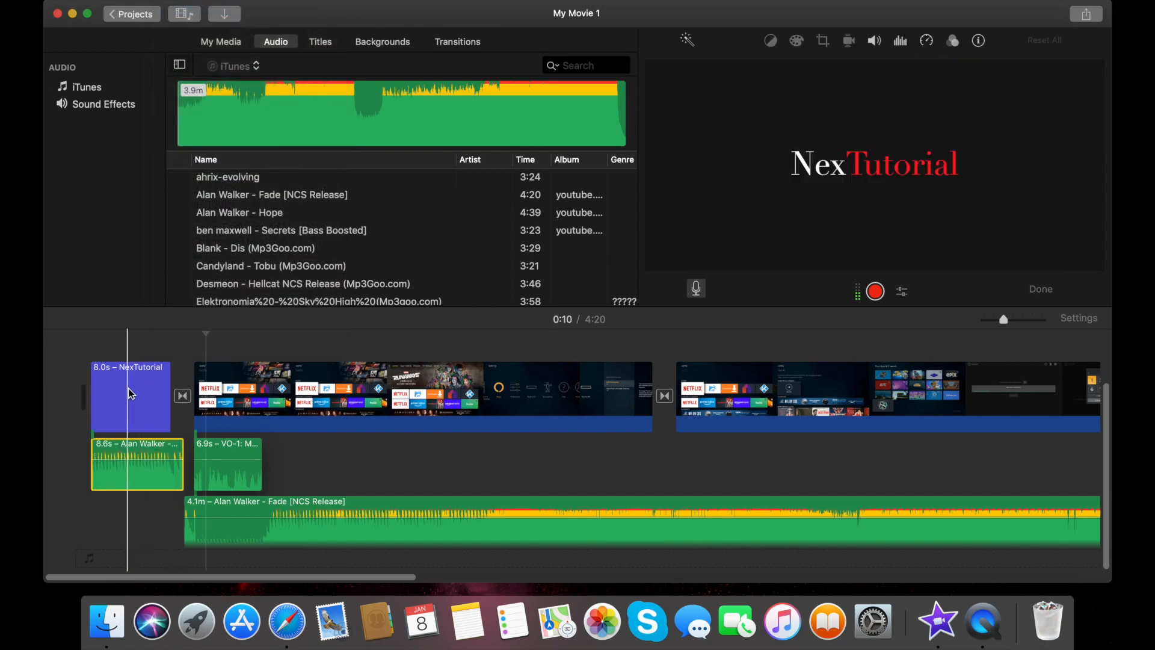
Delete the long Fade track and add a fade-in and fade-out to the 8.6s clip
left_click(269, 506)
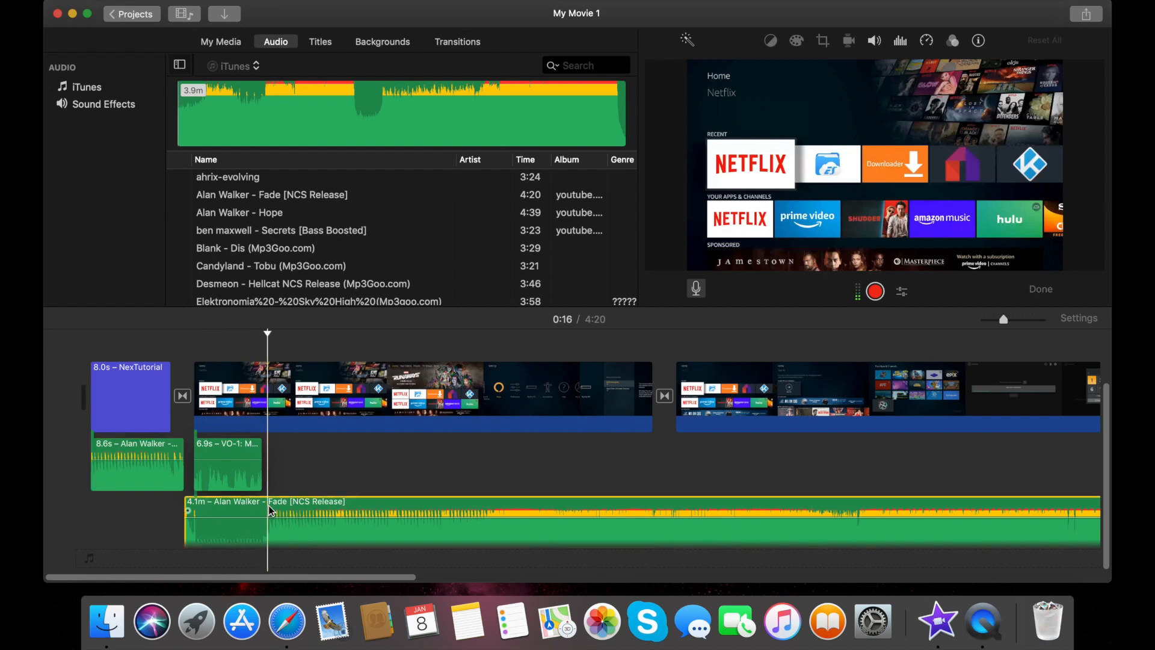
key("Delete")
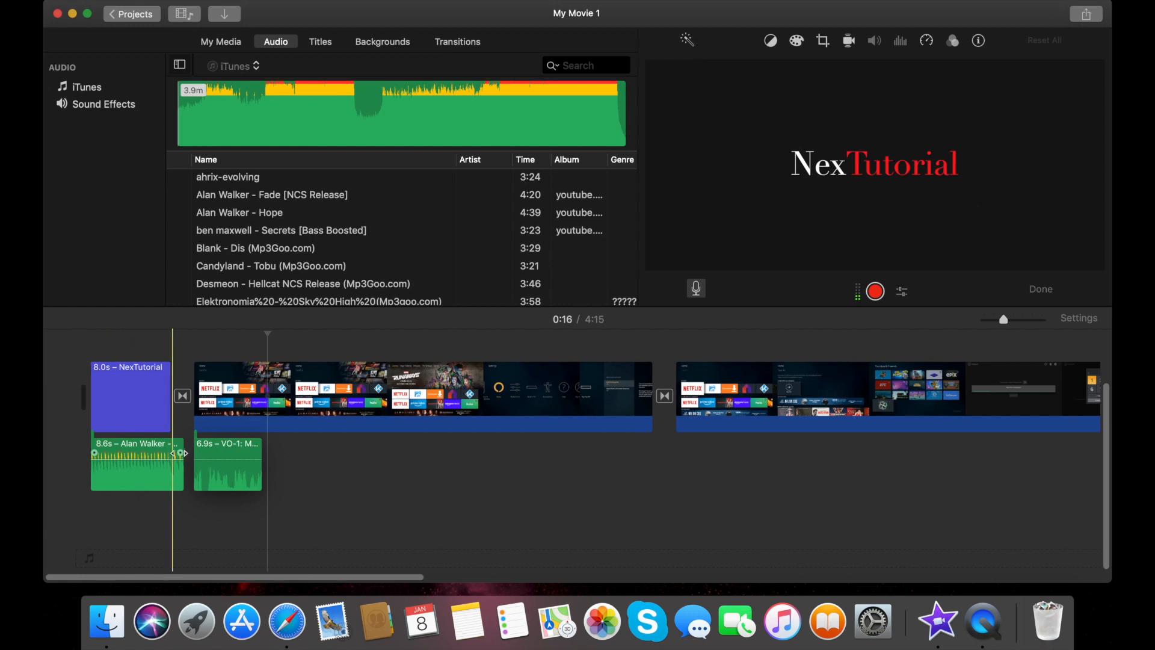
mouse_move(93, 453)
left_mouse_down()
mouse_move(142, 460)
mouse_move(92, 457)
left_mouse_up()
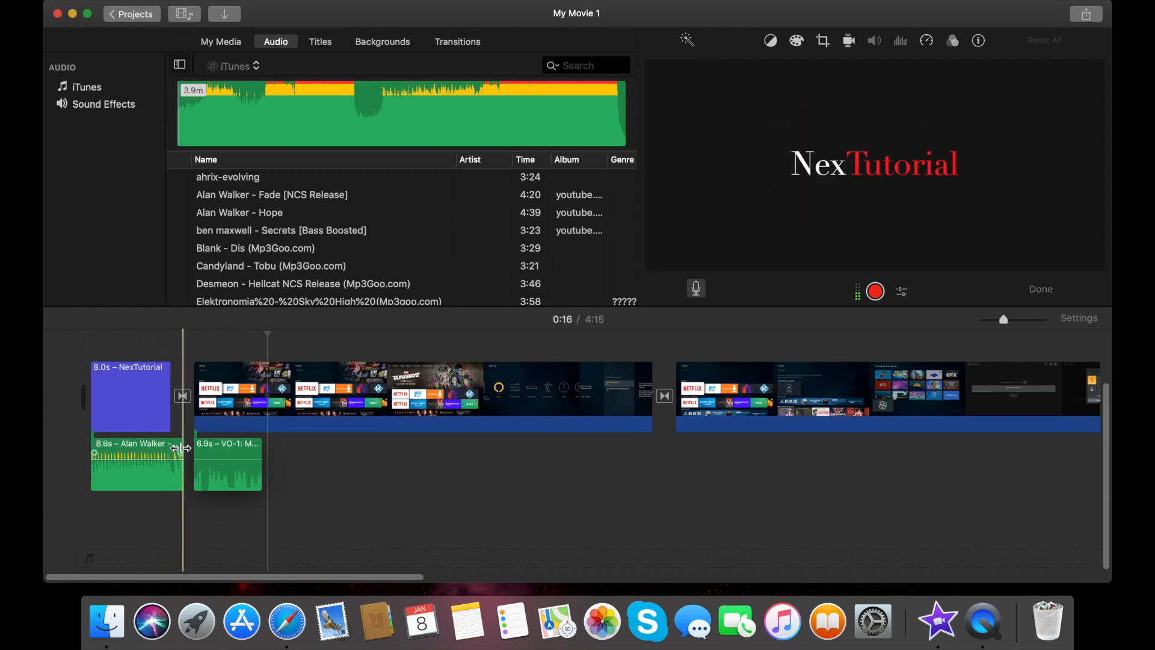
left_click_drag(181, 453, 156, 452)
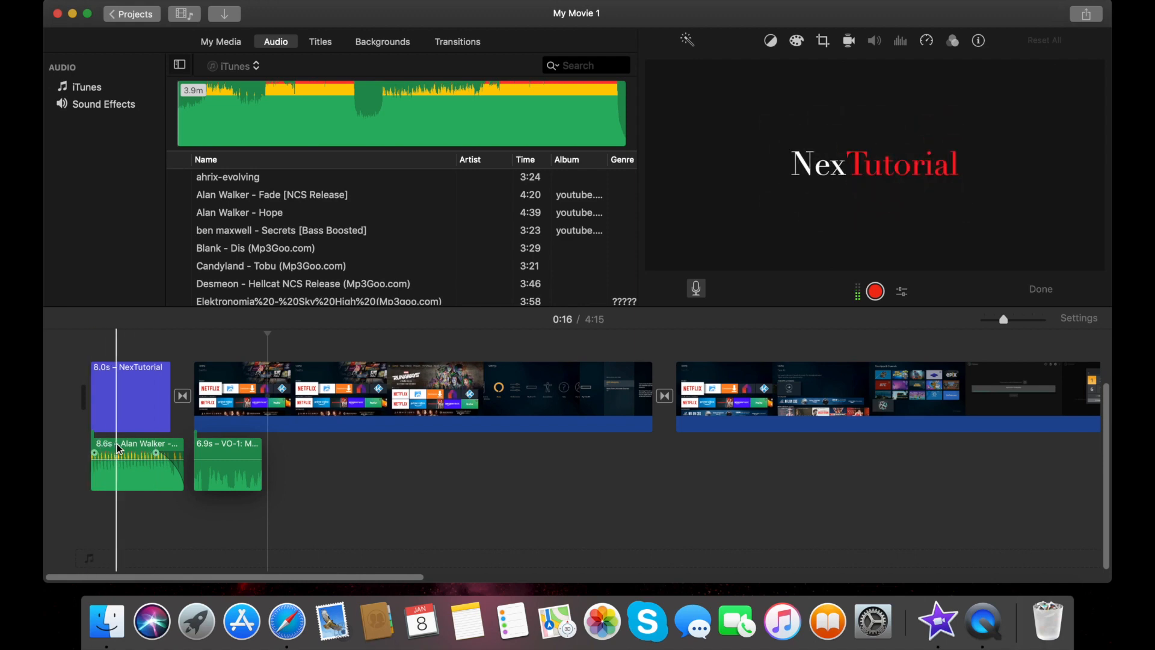
scroll(83, 415, "up", 2)
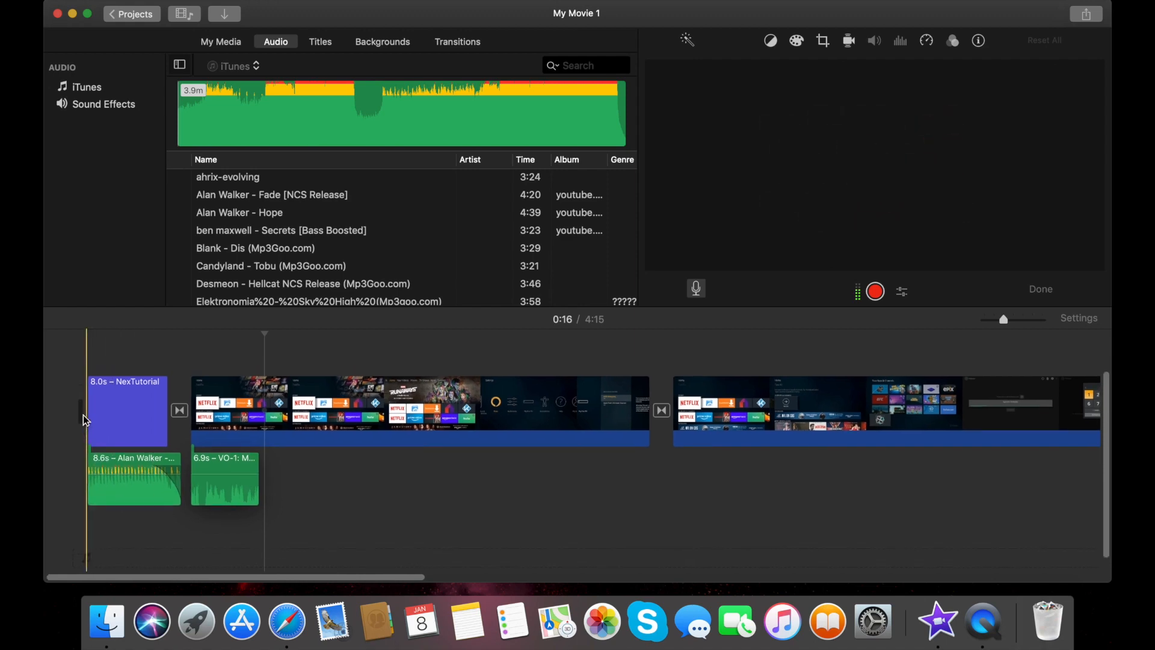
Close the voiceover controls and play the movie from the beginning, then pause
left_click(1042, 290)
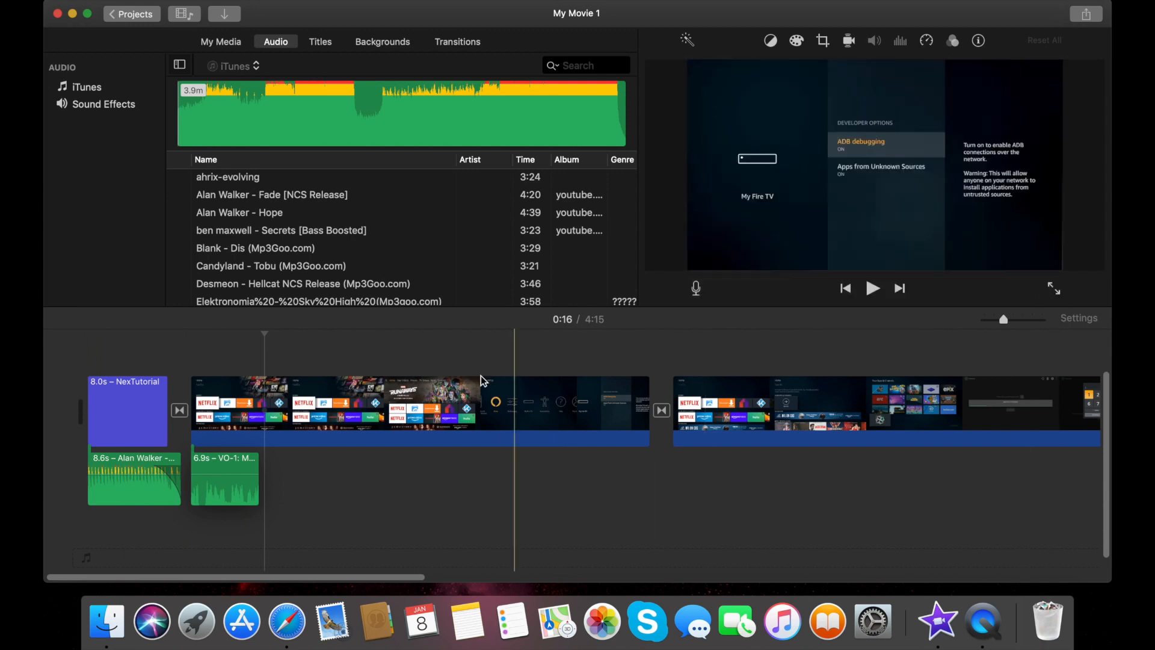
left_click(71, 376)
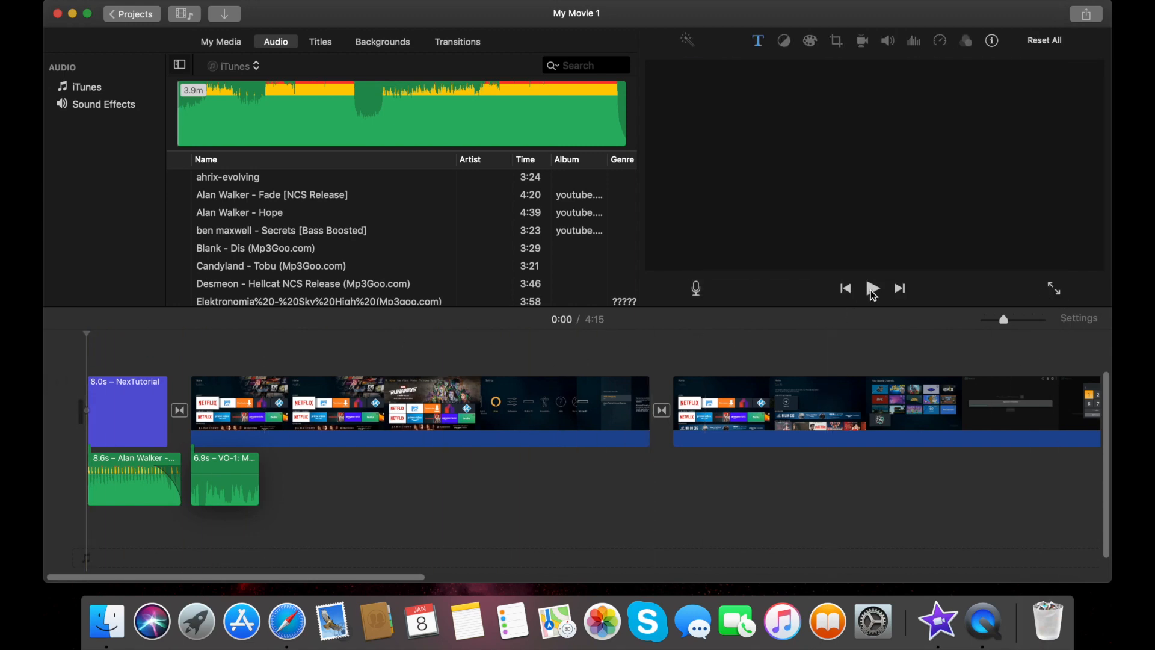
left_click(871, 290)
key("XF86AudioRaiseVolume")
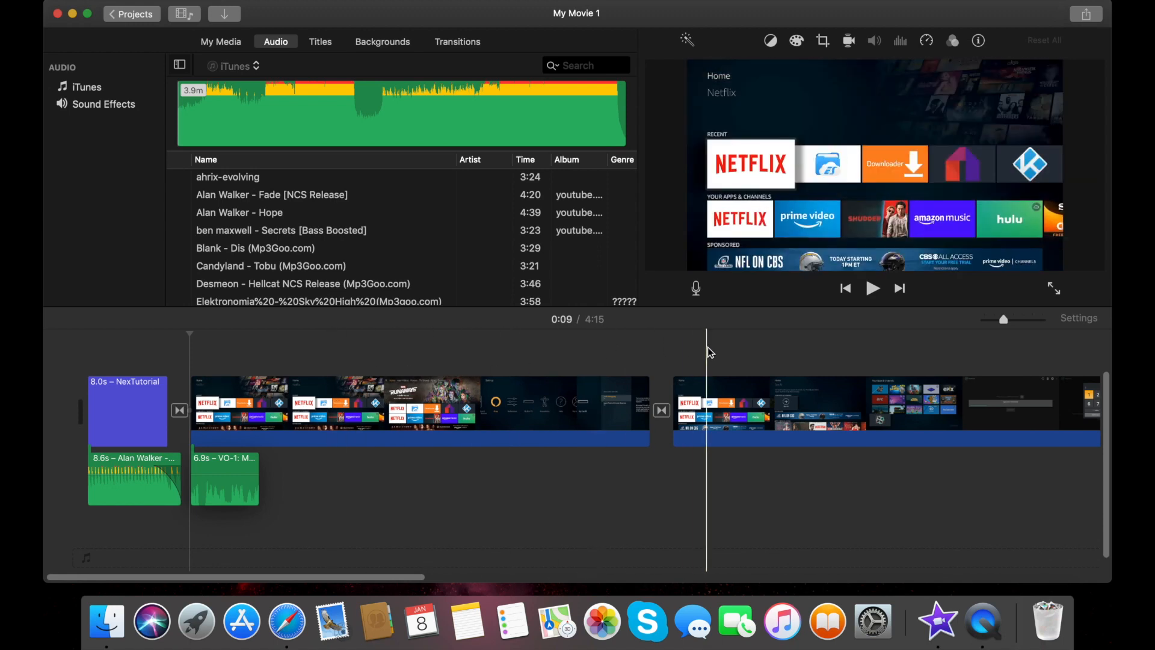
Set the 8.6s Alan Walker song clip's volume to about 100%
left_click(132, 484)
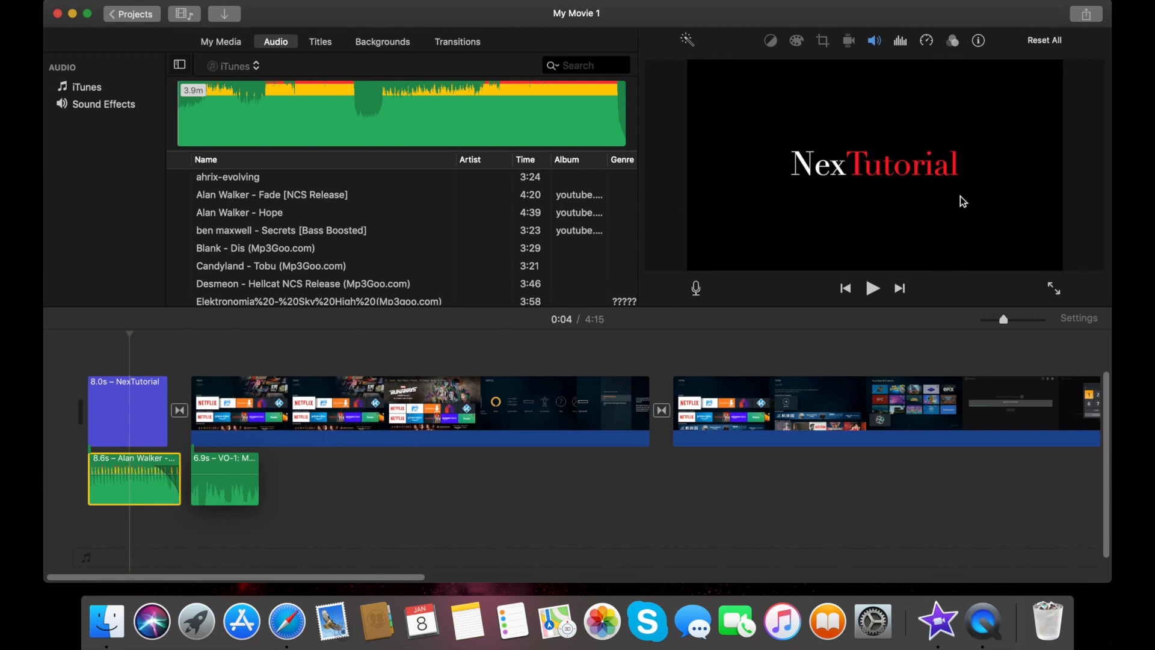
left_click(873, 46)
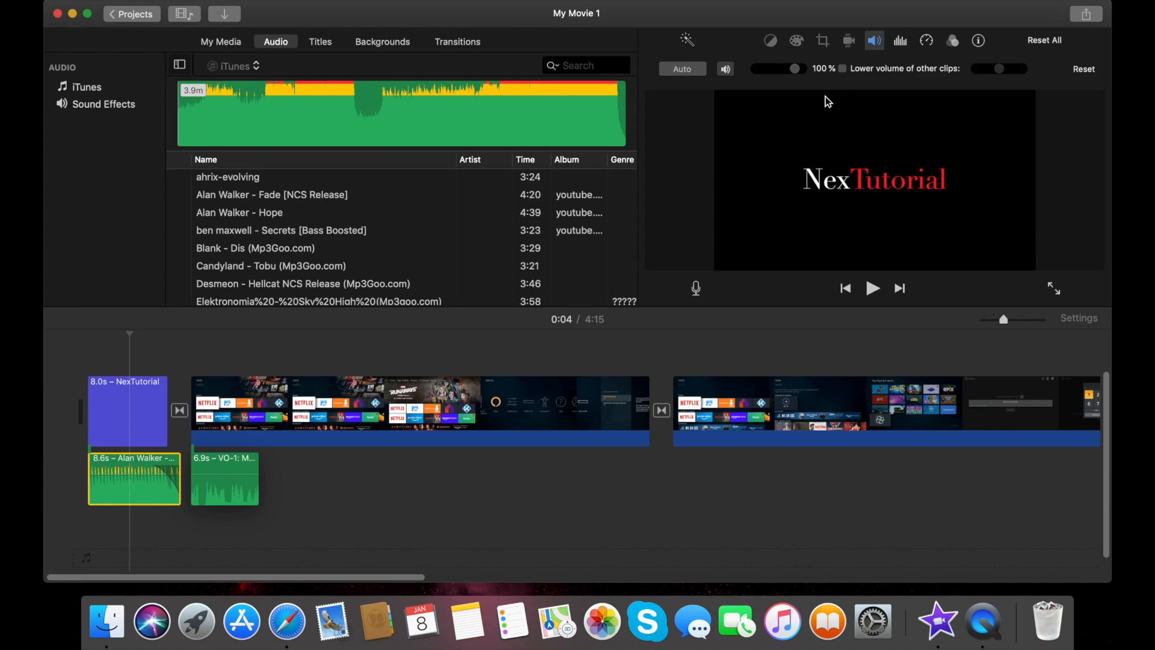
mouse_move(796, 70)
left_mouse_down()
mouse_move(816, 72)
mouse_move(777, 71)
left_mouse_up()
left_click_drag(796, 70, 796, 70)
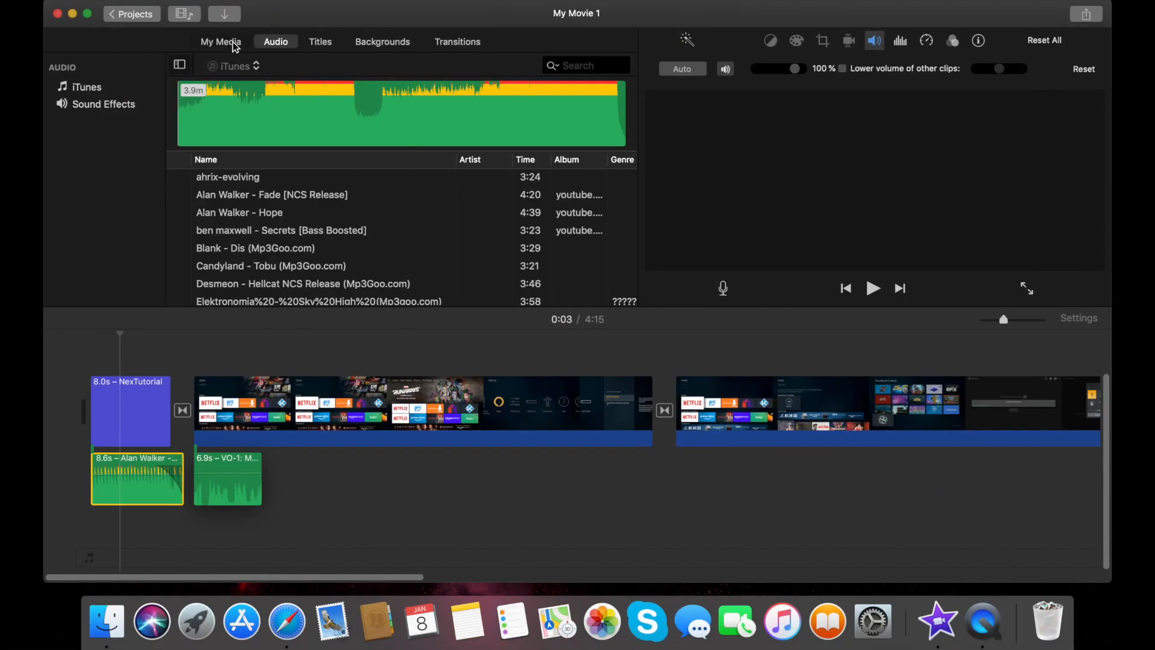
Browse the My Media, Titles and Backgrounds tabs
left_click(235, 43)
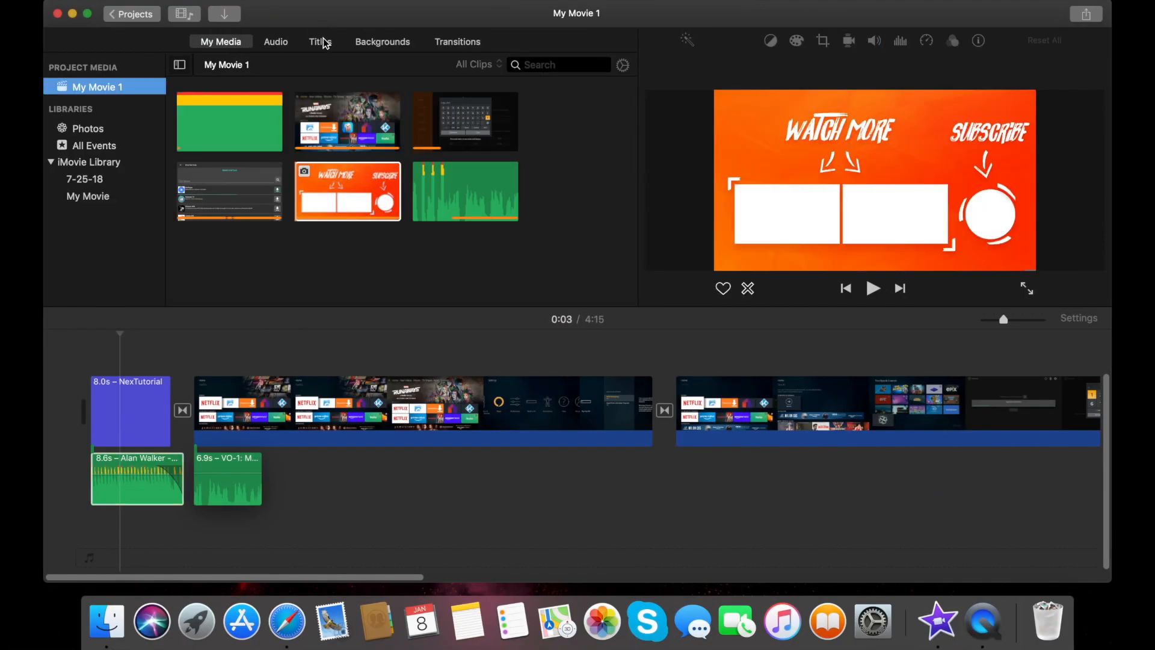
left_click(320, 42)
left_click(363, 43)
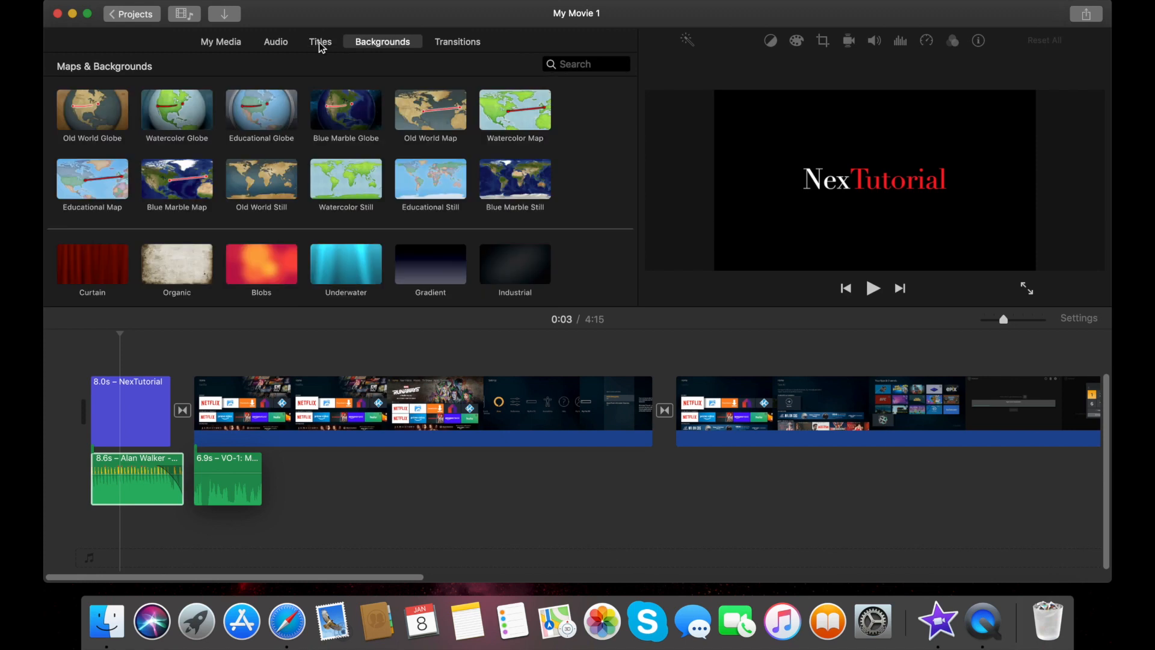
left_click(324, 42)
scroll(319, 179, "down", 15)
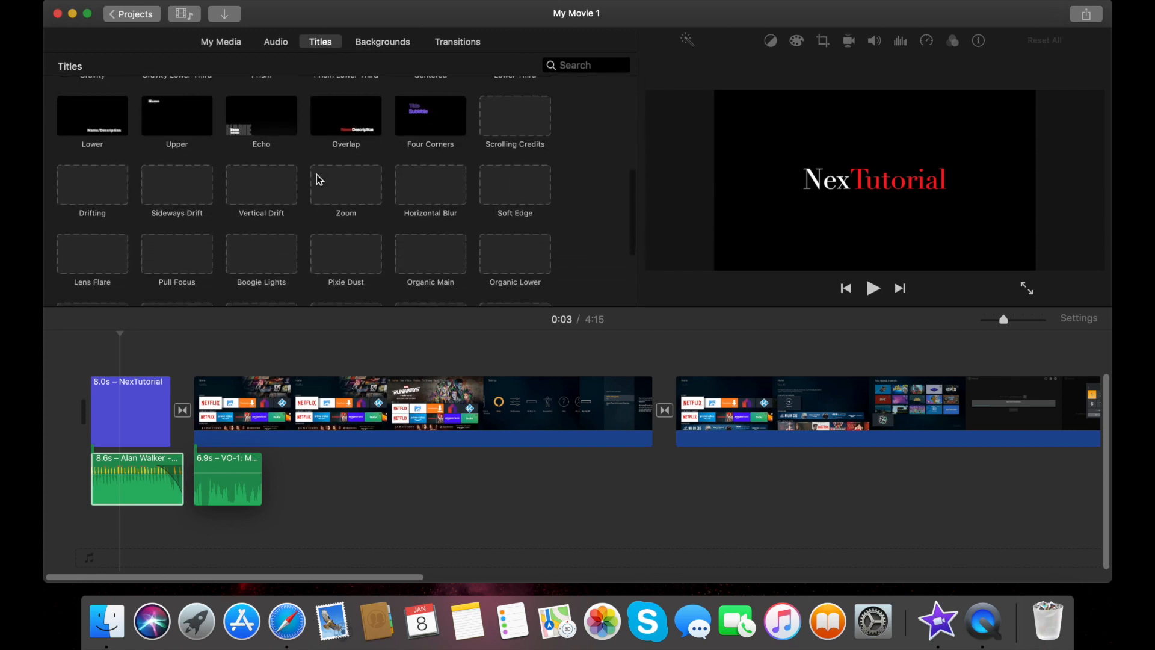
Scan the Maps & Backgrounds collection and choose the World Map background
left_click(372, 48)
scroll(291, 233, "down", 6)
scroll(291, 232, "up", 7)
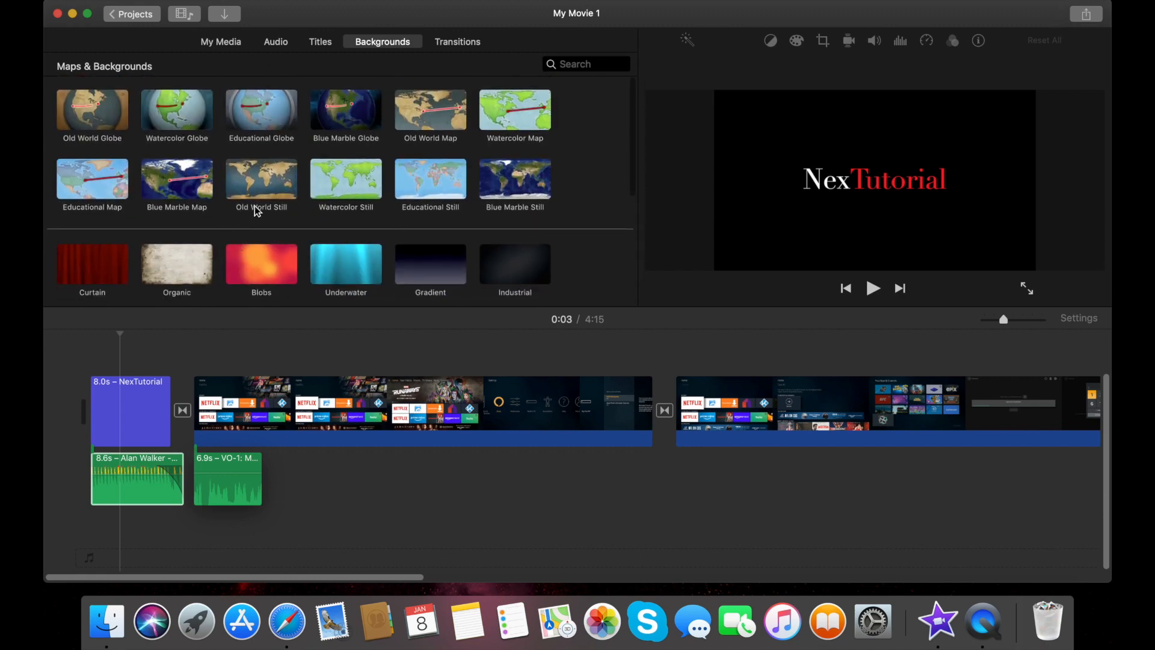
scroll(303, 233, "down", 6)
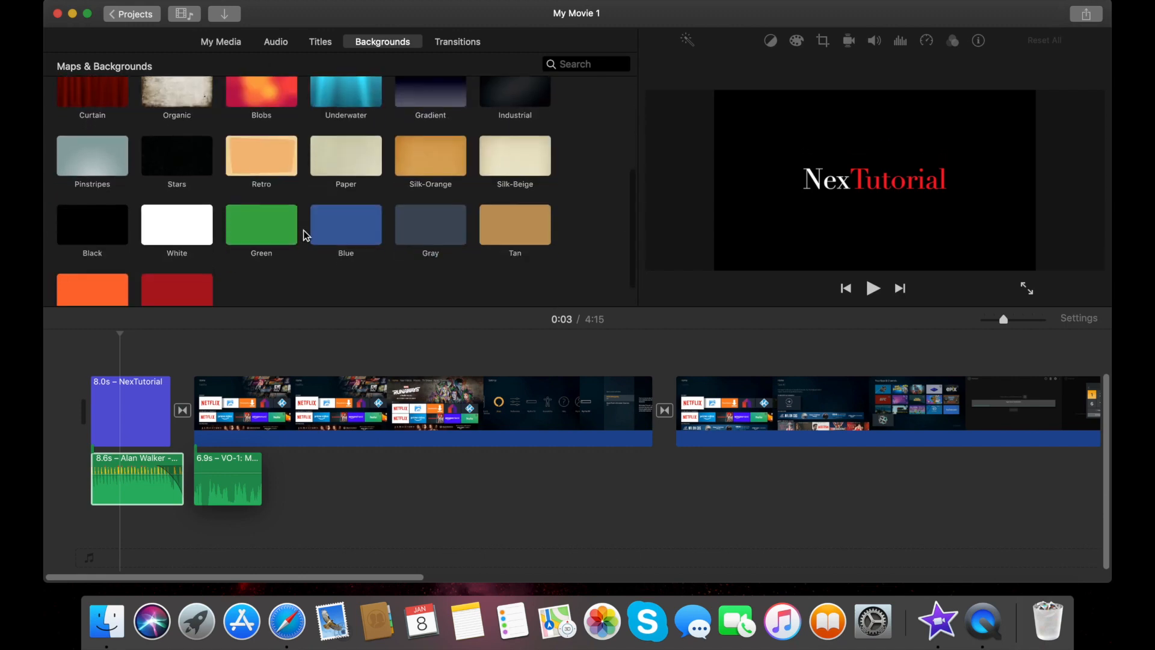
scroll(303, 230, "up", 7)
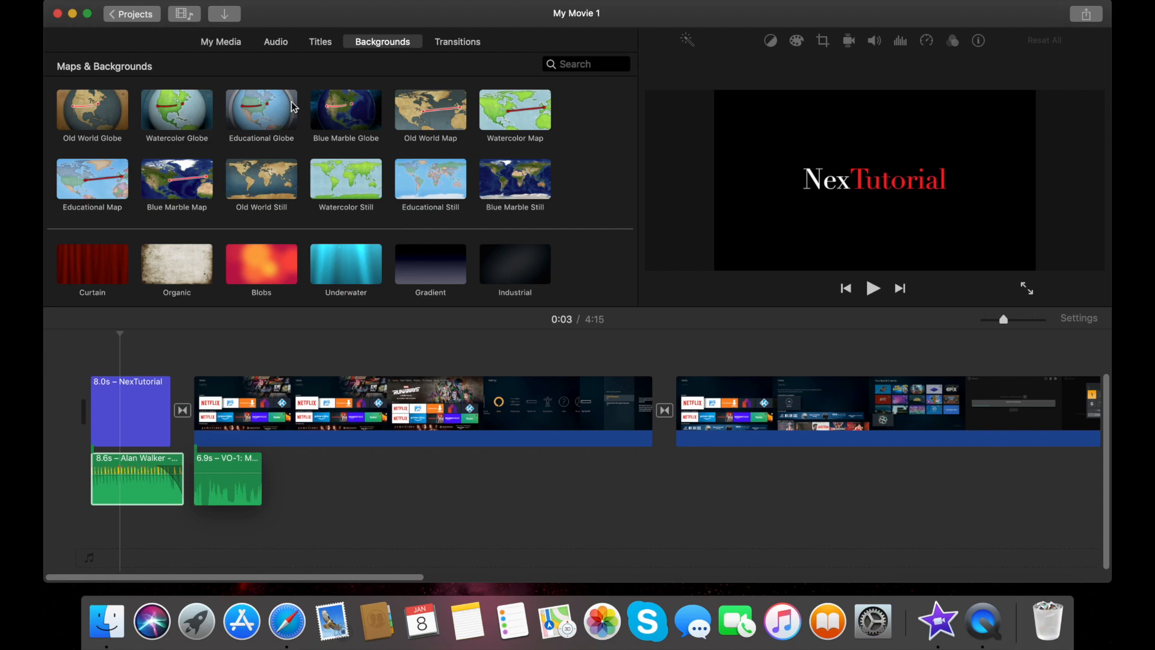
left_click(328, 162)
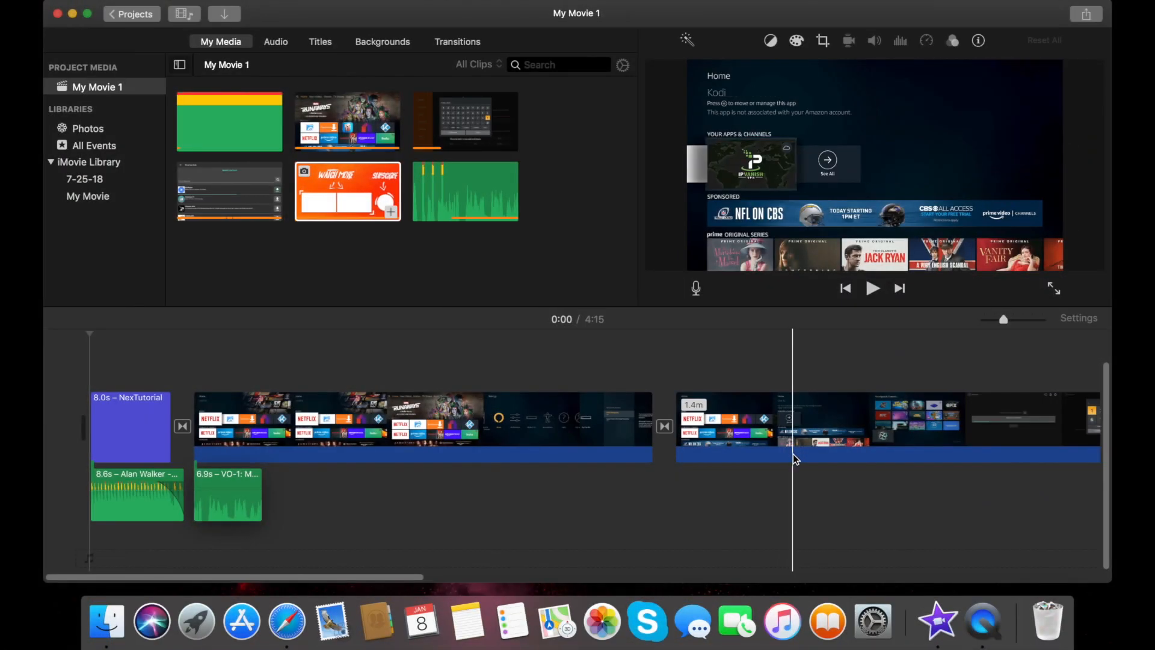
scroll(793, 454, "right", 10)
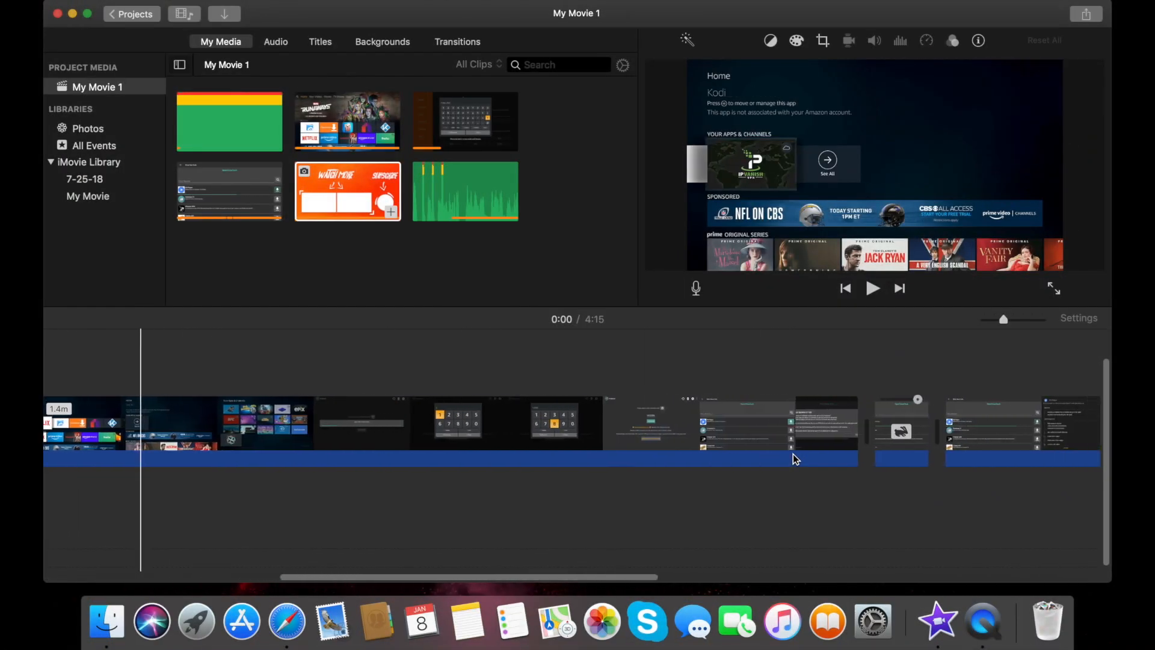
left_click(1081, 18)
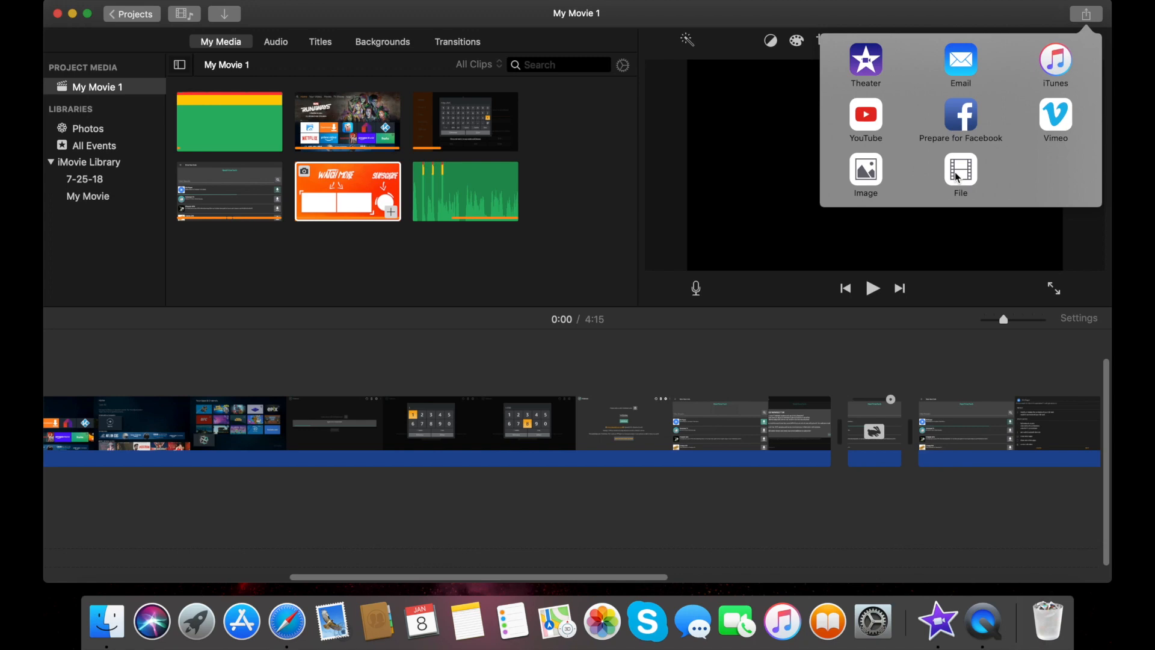
left_click(469, 355)
scroll(470, 355, "left", 10)
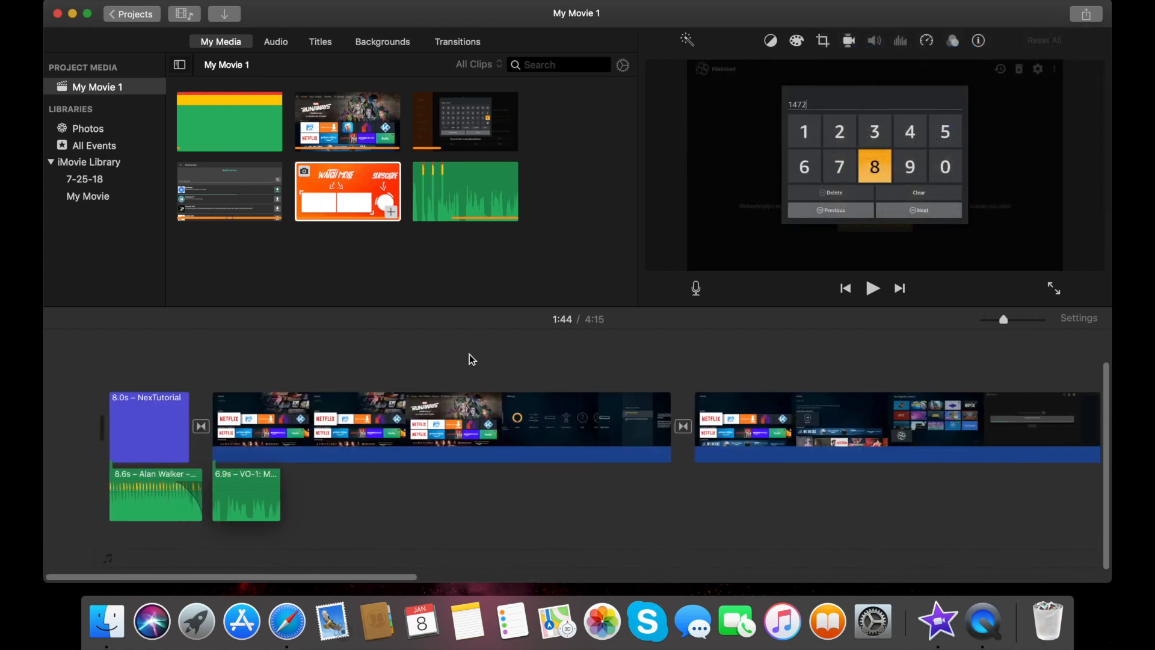
scroll(470, 355, "right", 2)
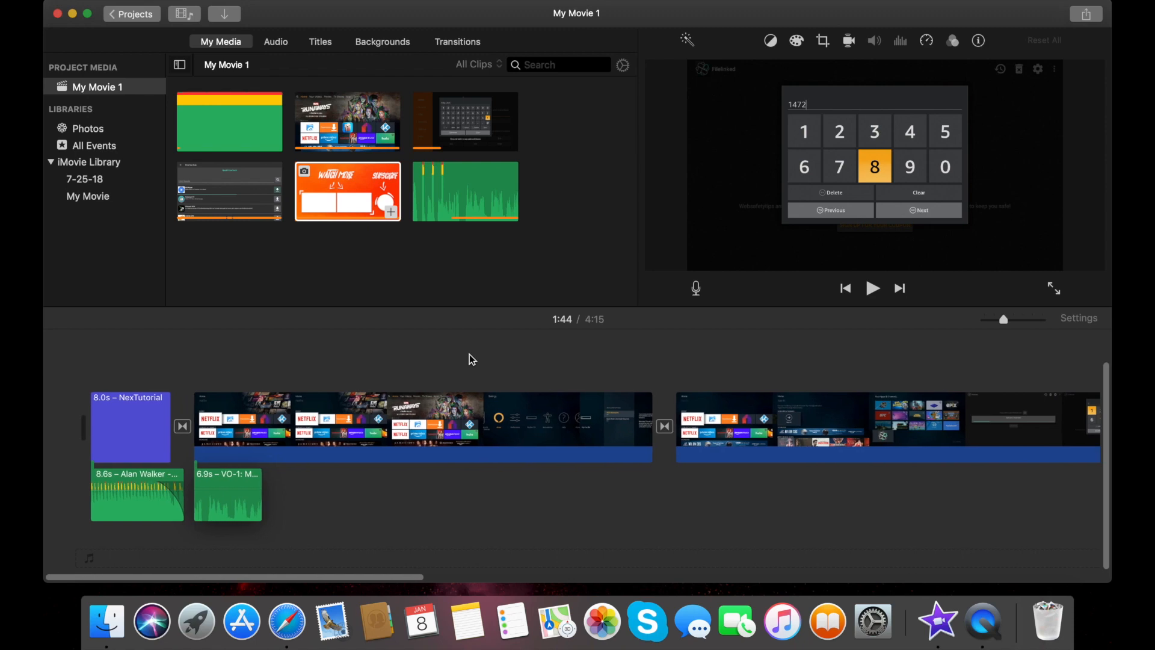